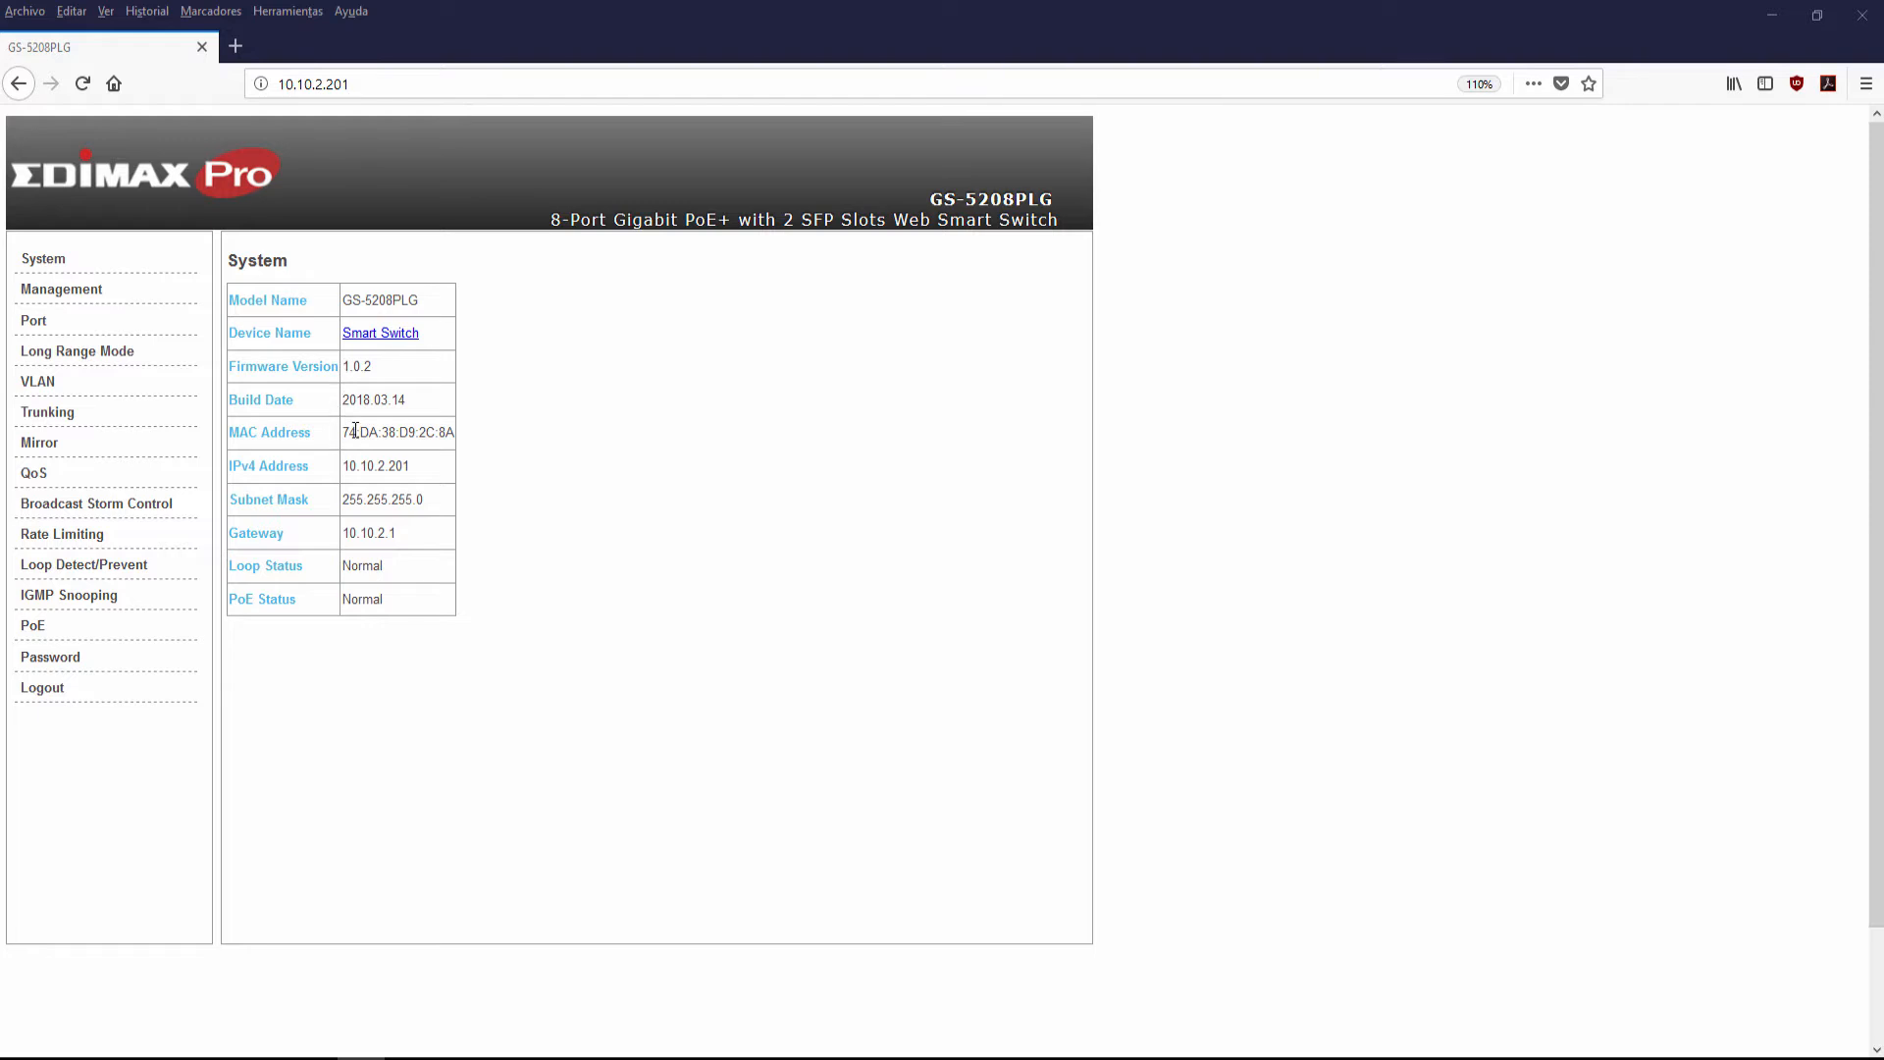
# - Review the switch's MAC address, IPv4 address, subnet mask, gateway, loop status and PoE status in the system information
pyautogui.moveTo(240, 432); pyautogui.dragTo(447, 433)
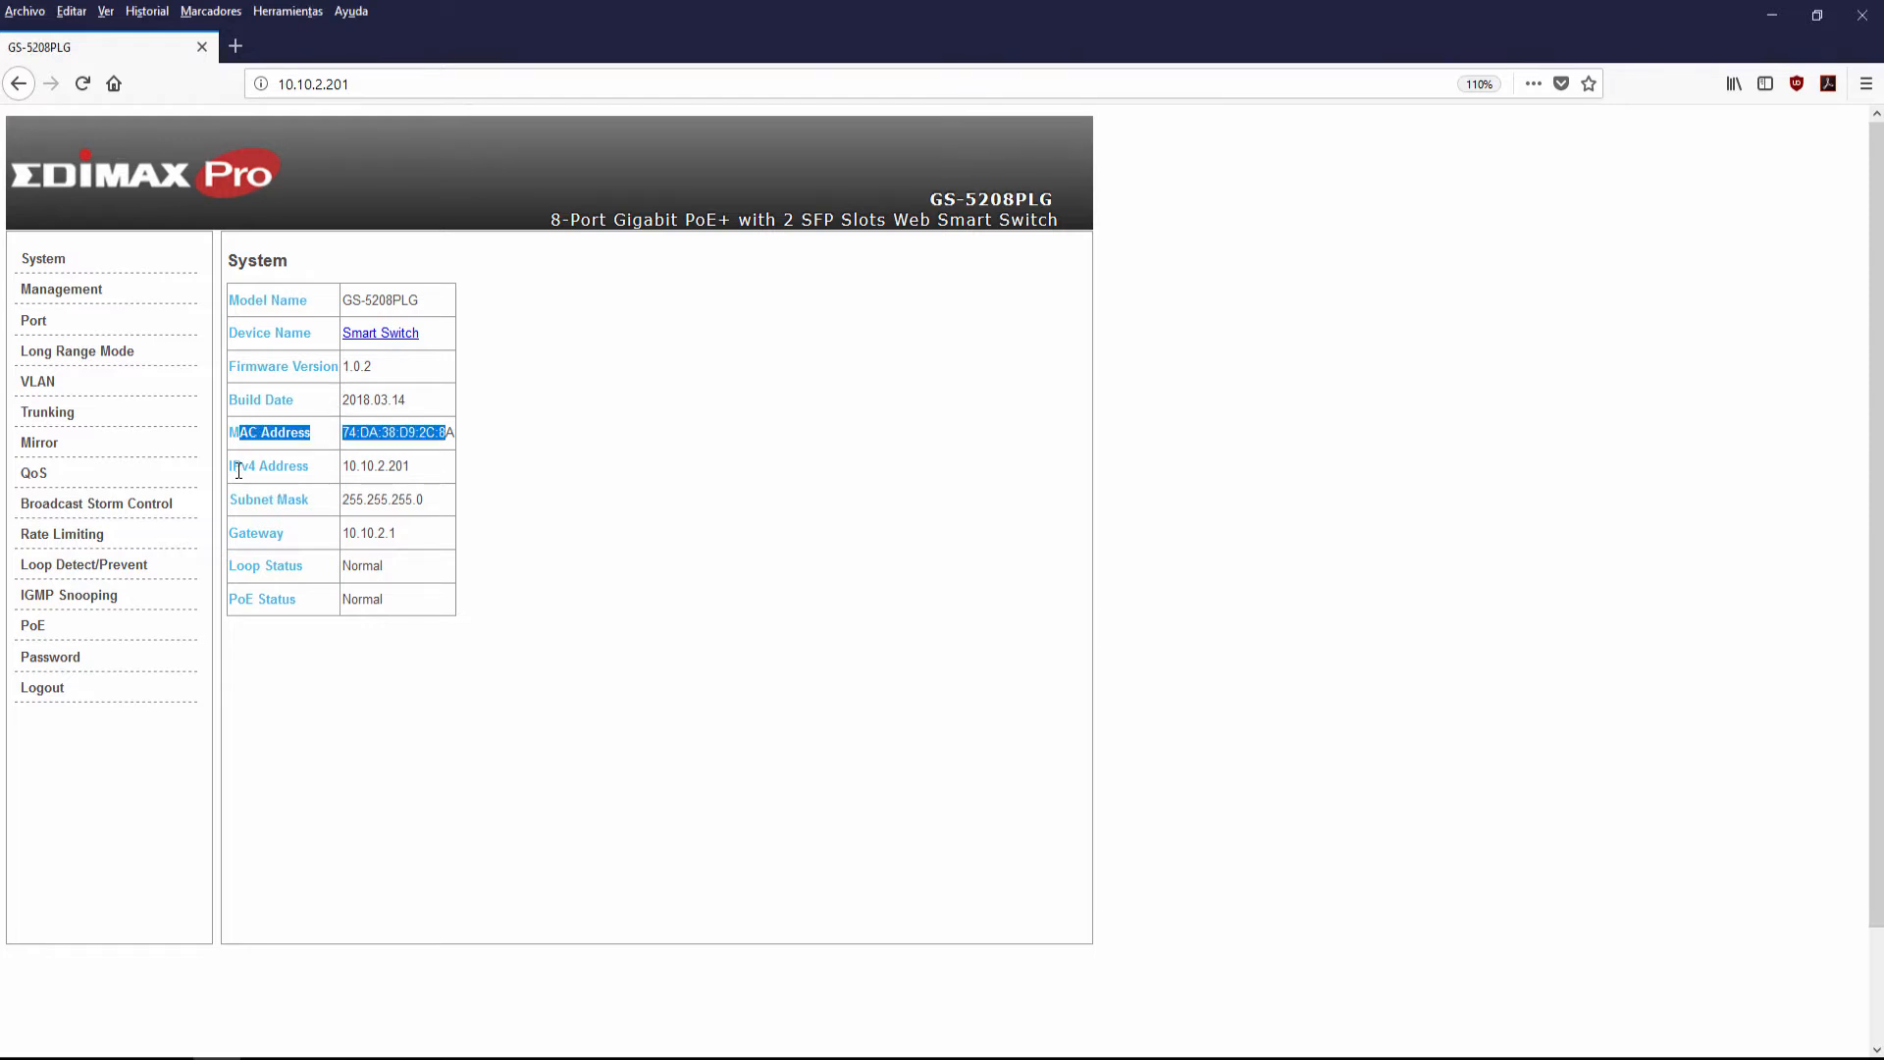
pyautogui.moveTo(229, 465); pyautogui.dragTo(437, 536)
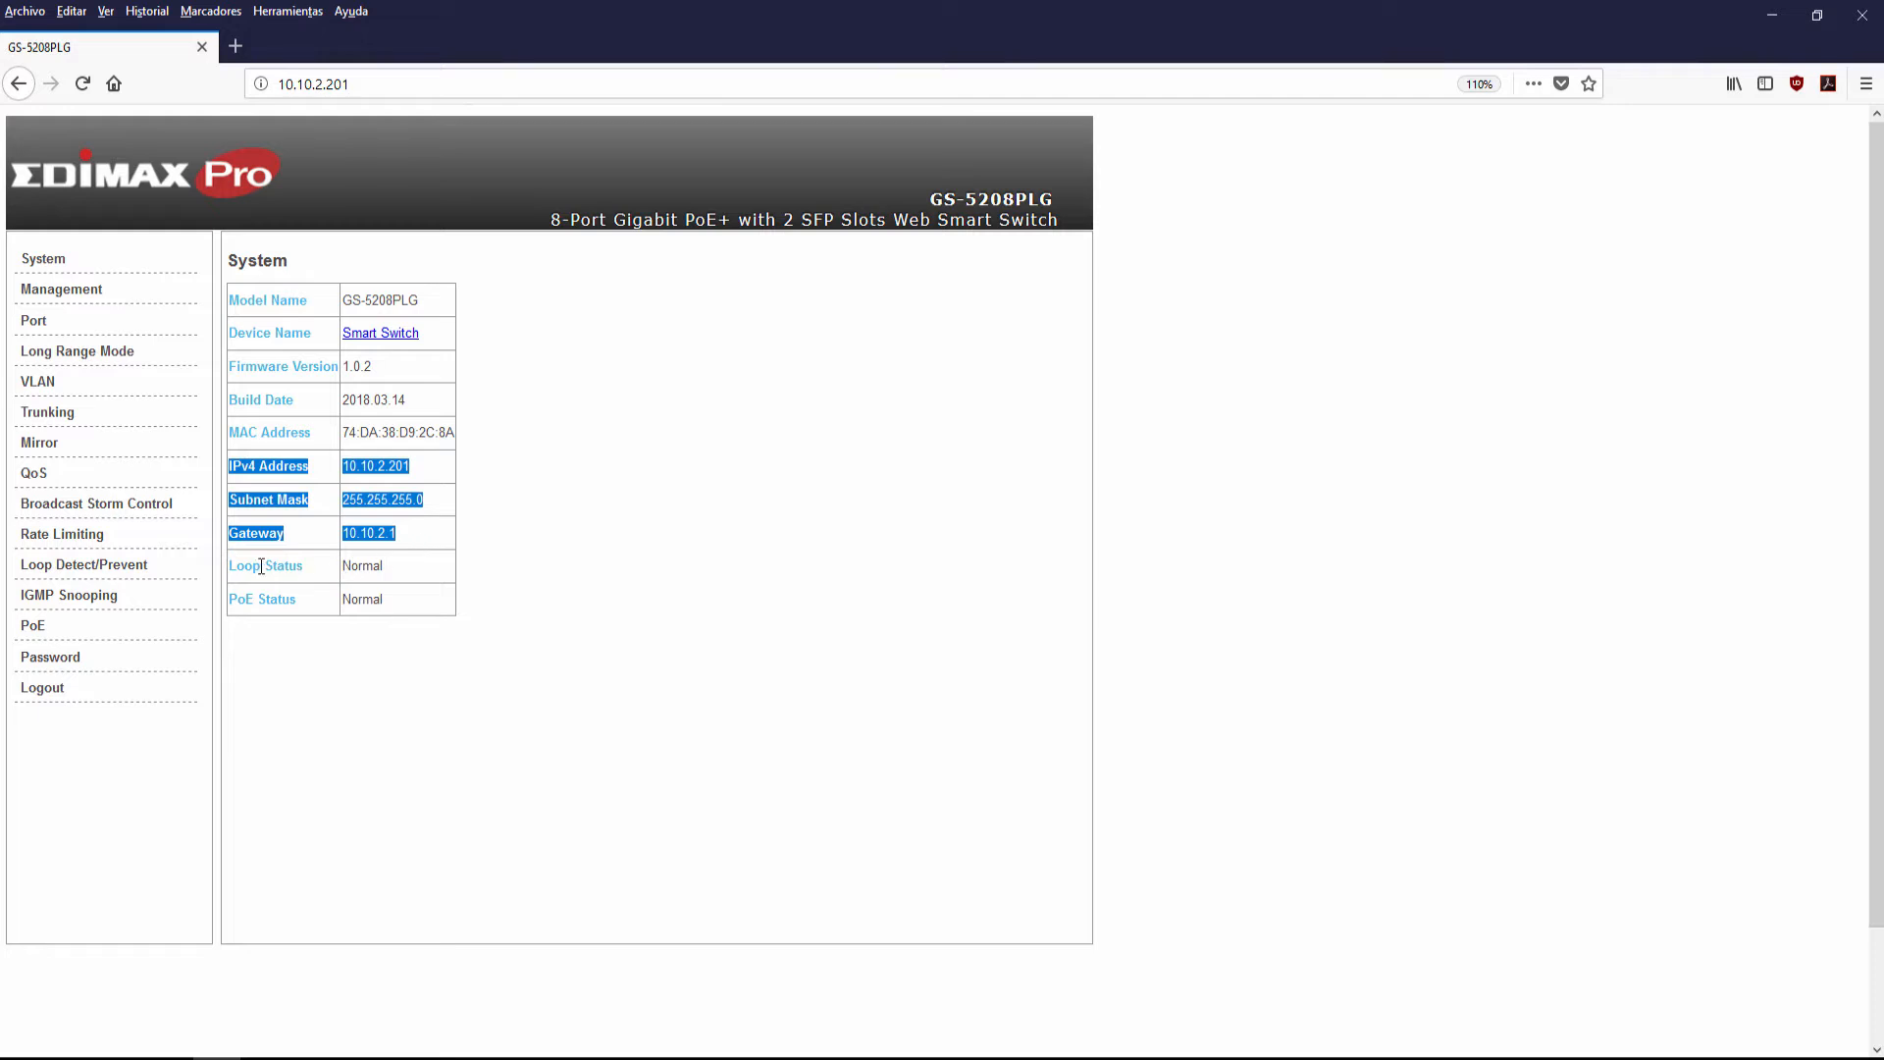
pyautogui.click(231, 573)
pyautogui.moveTo(232, 573); pyautogui.dragTo(389, 571)
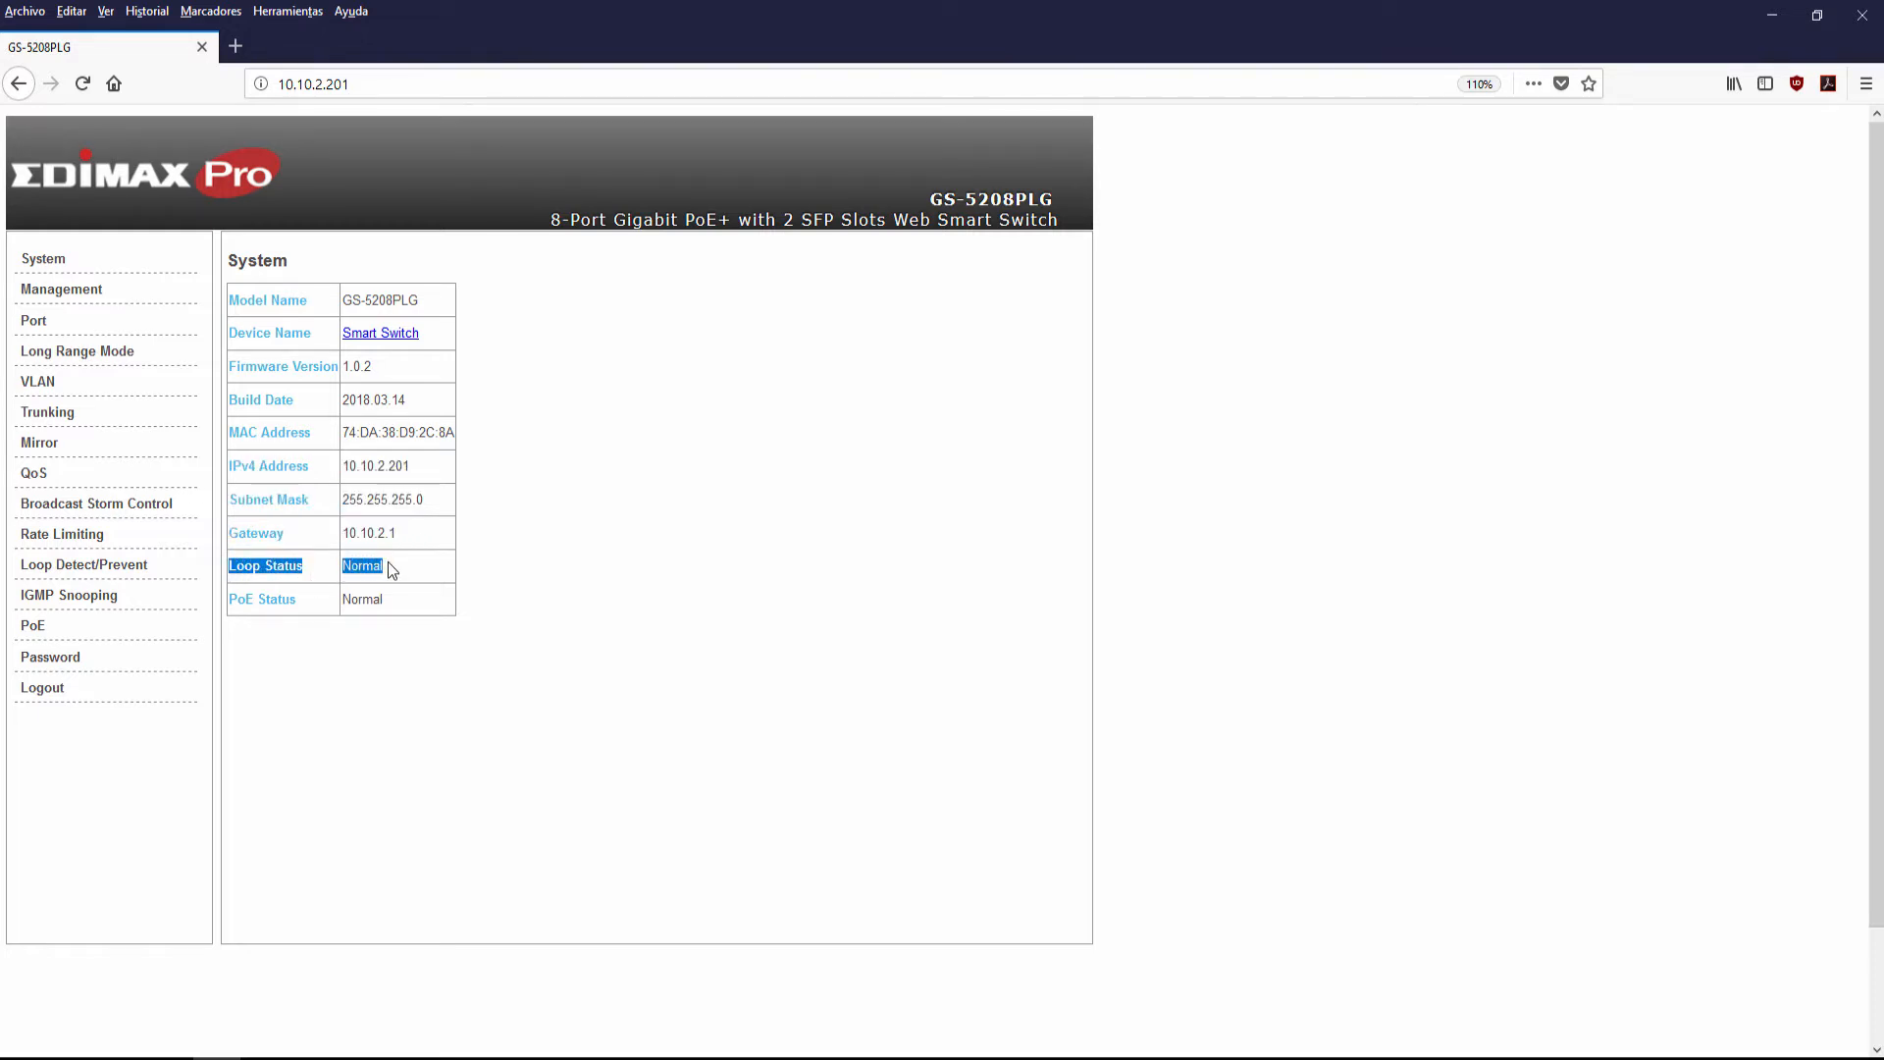
pyautogui.moveTo(228, 599); pyautogui.dragTo(416, 600)
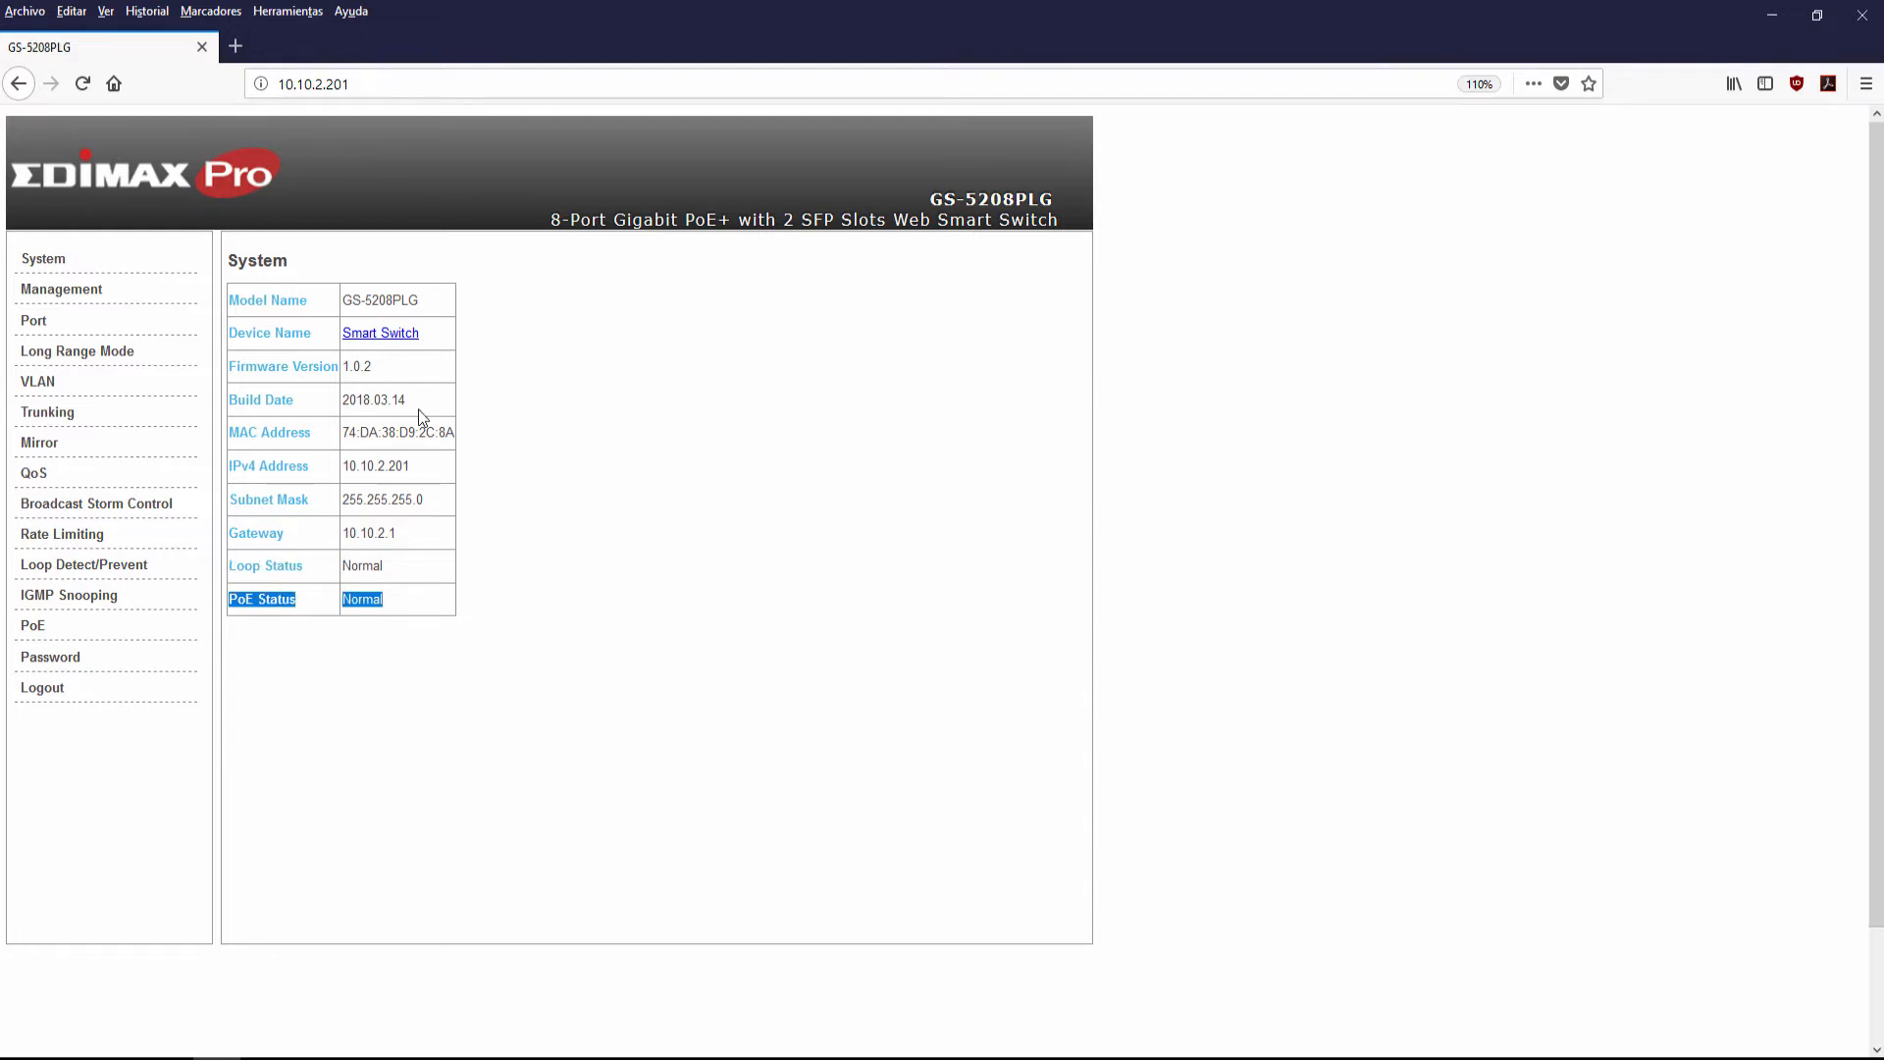
# - Set DHCP to Disable in the management settings and place the cursor in the IP address for manual editing
pyautogui.click(88, 303)
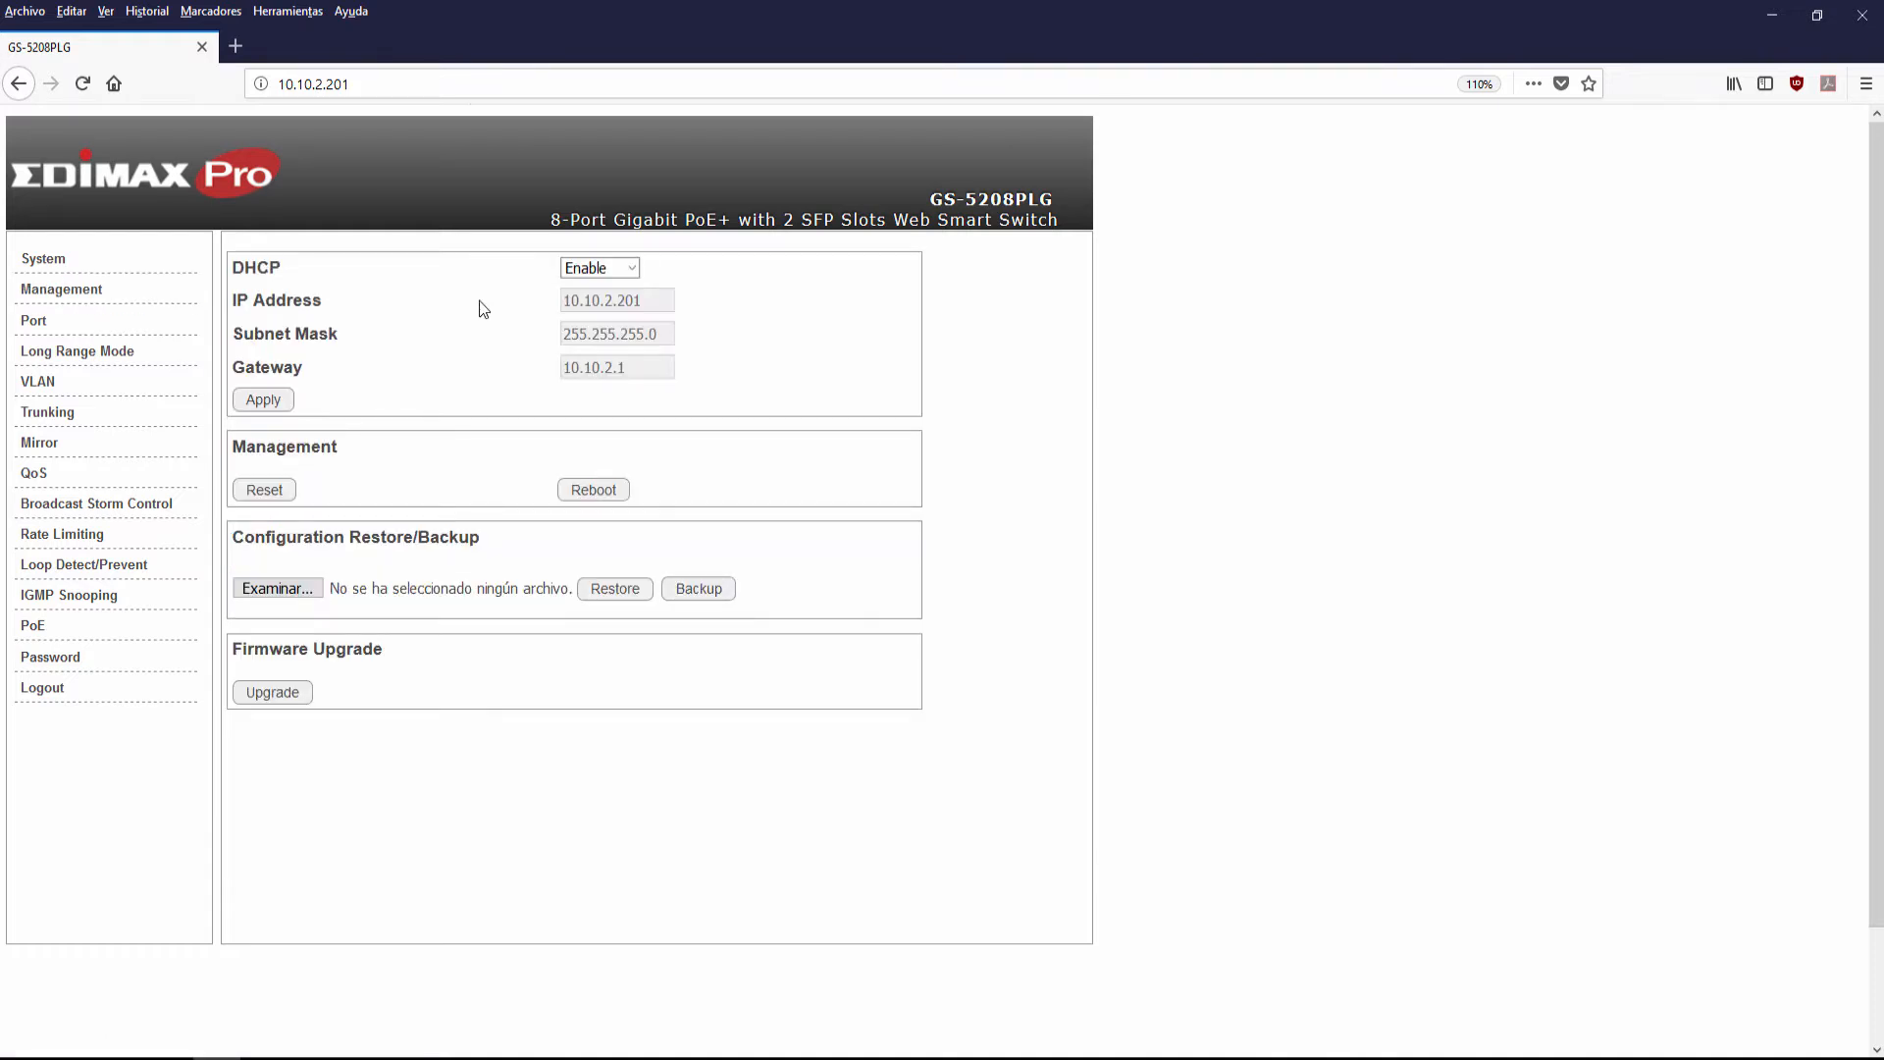
pyautogui.click(590, 269)
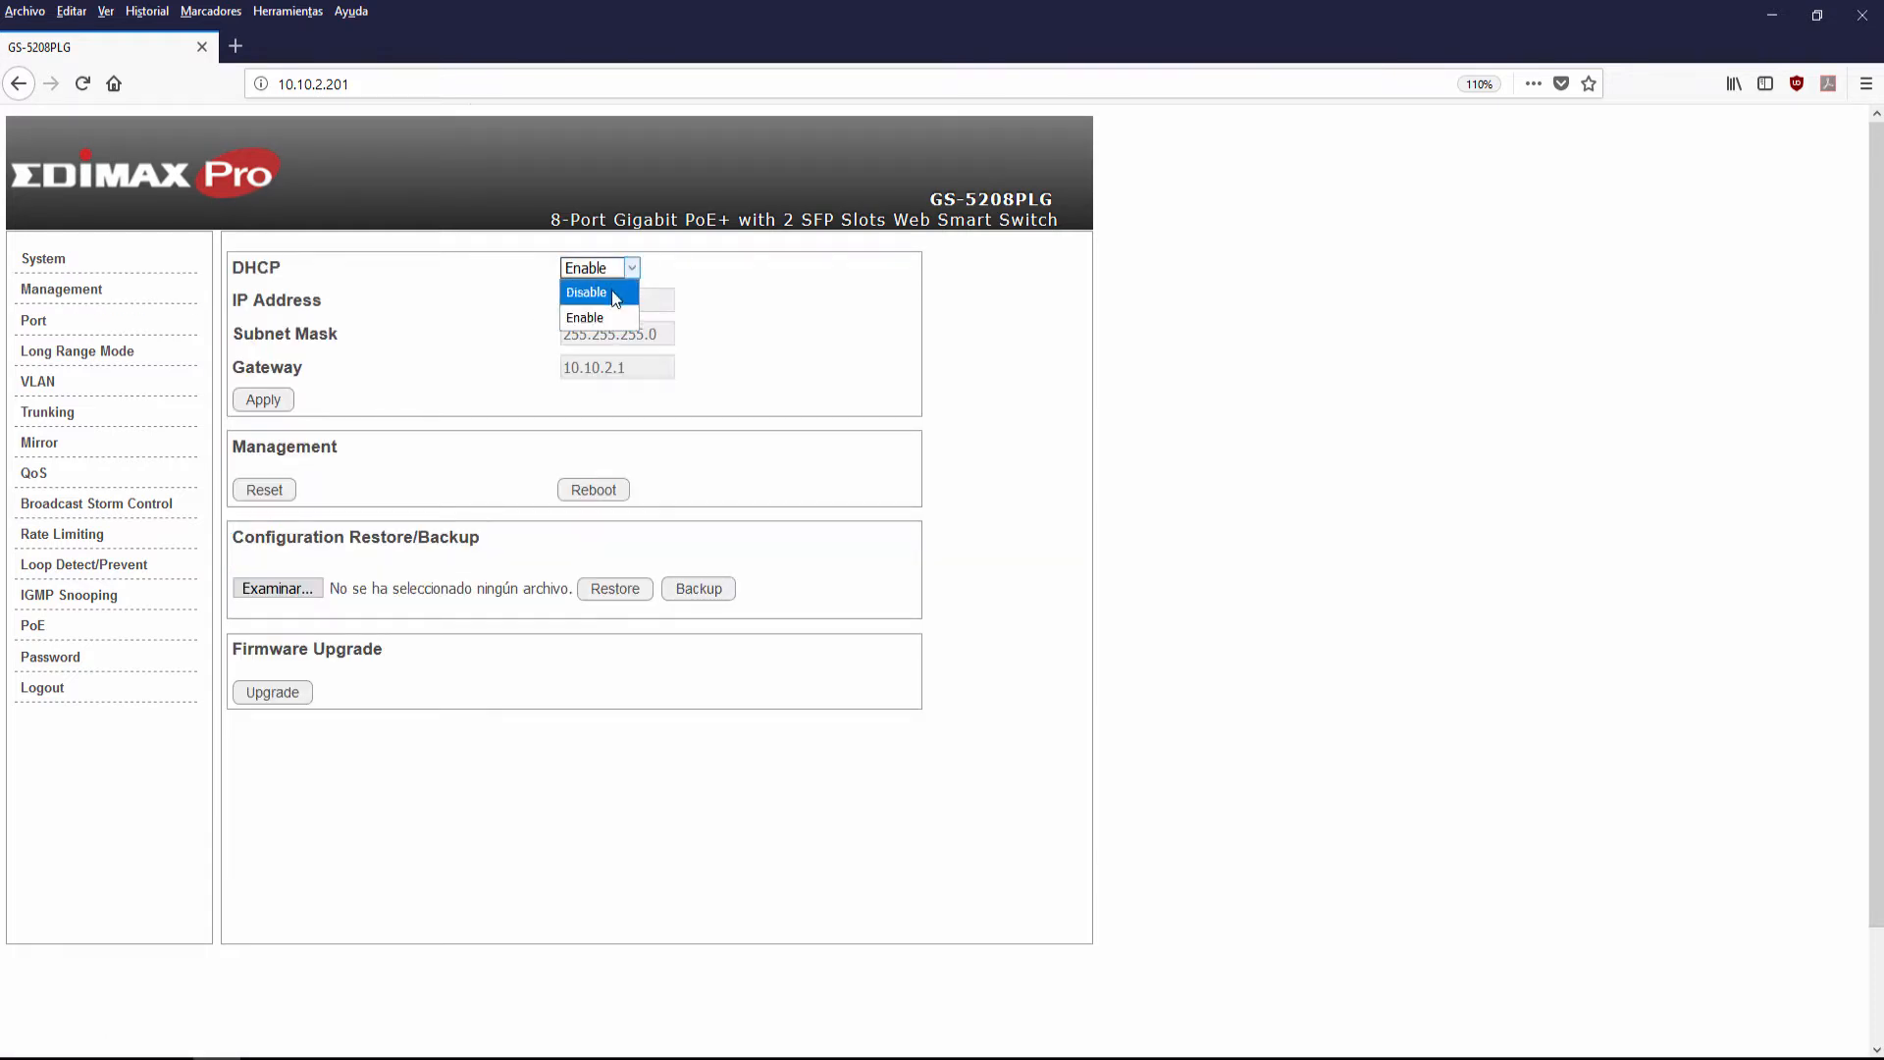
pyautogui.click(610, 288)
pyautogui.click(614, 276)
pyautogui.click(612, 305)
pyautogui.click(612, 271)
pyautogui.click(612, 288)
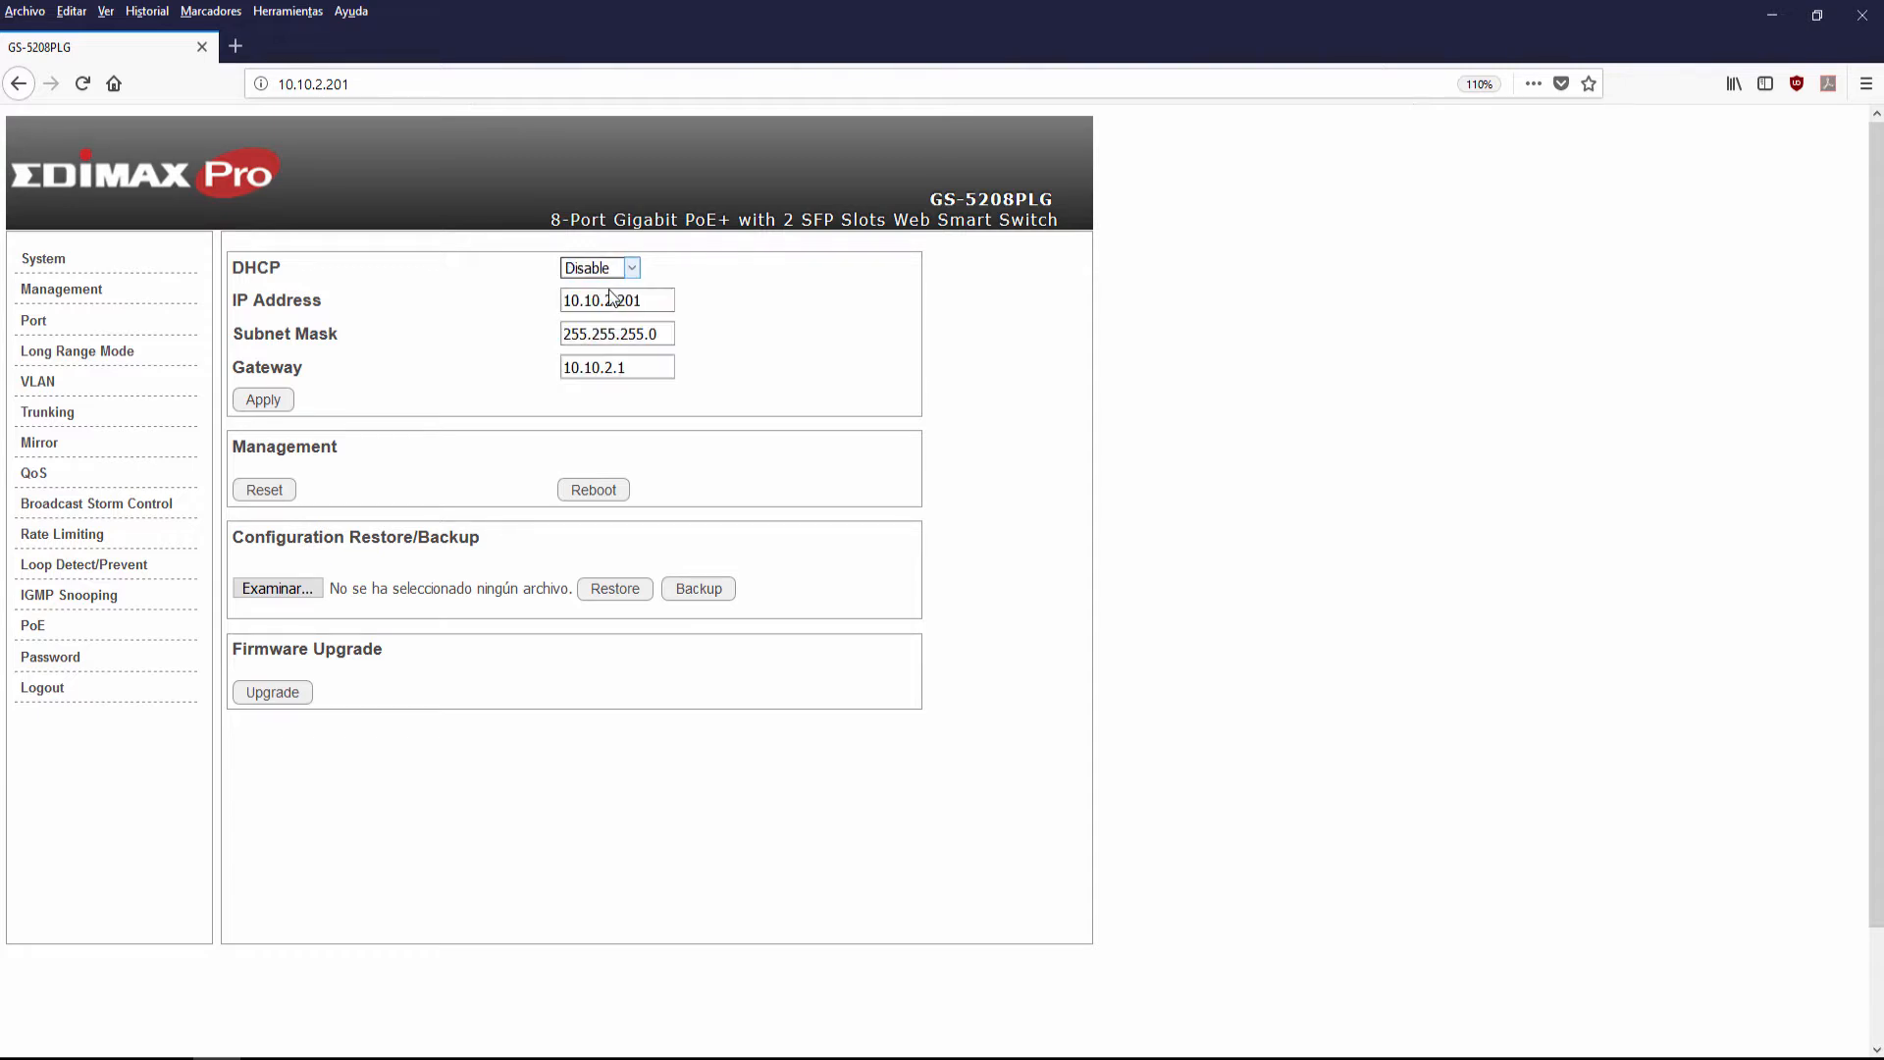
pyautogui.click(640, 300)
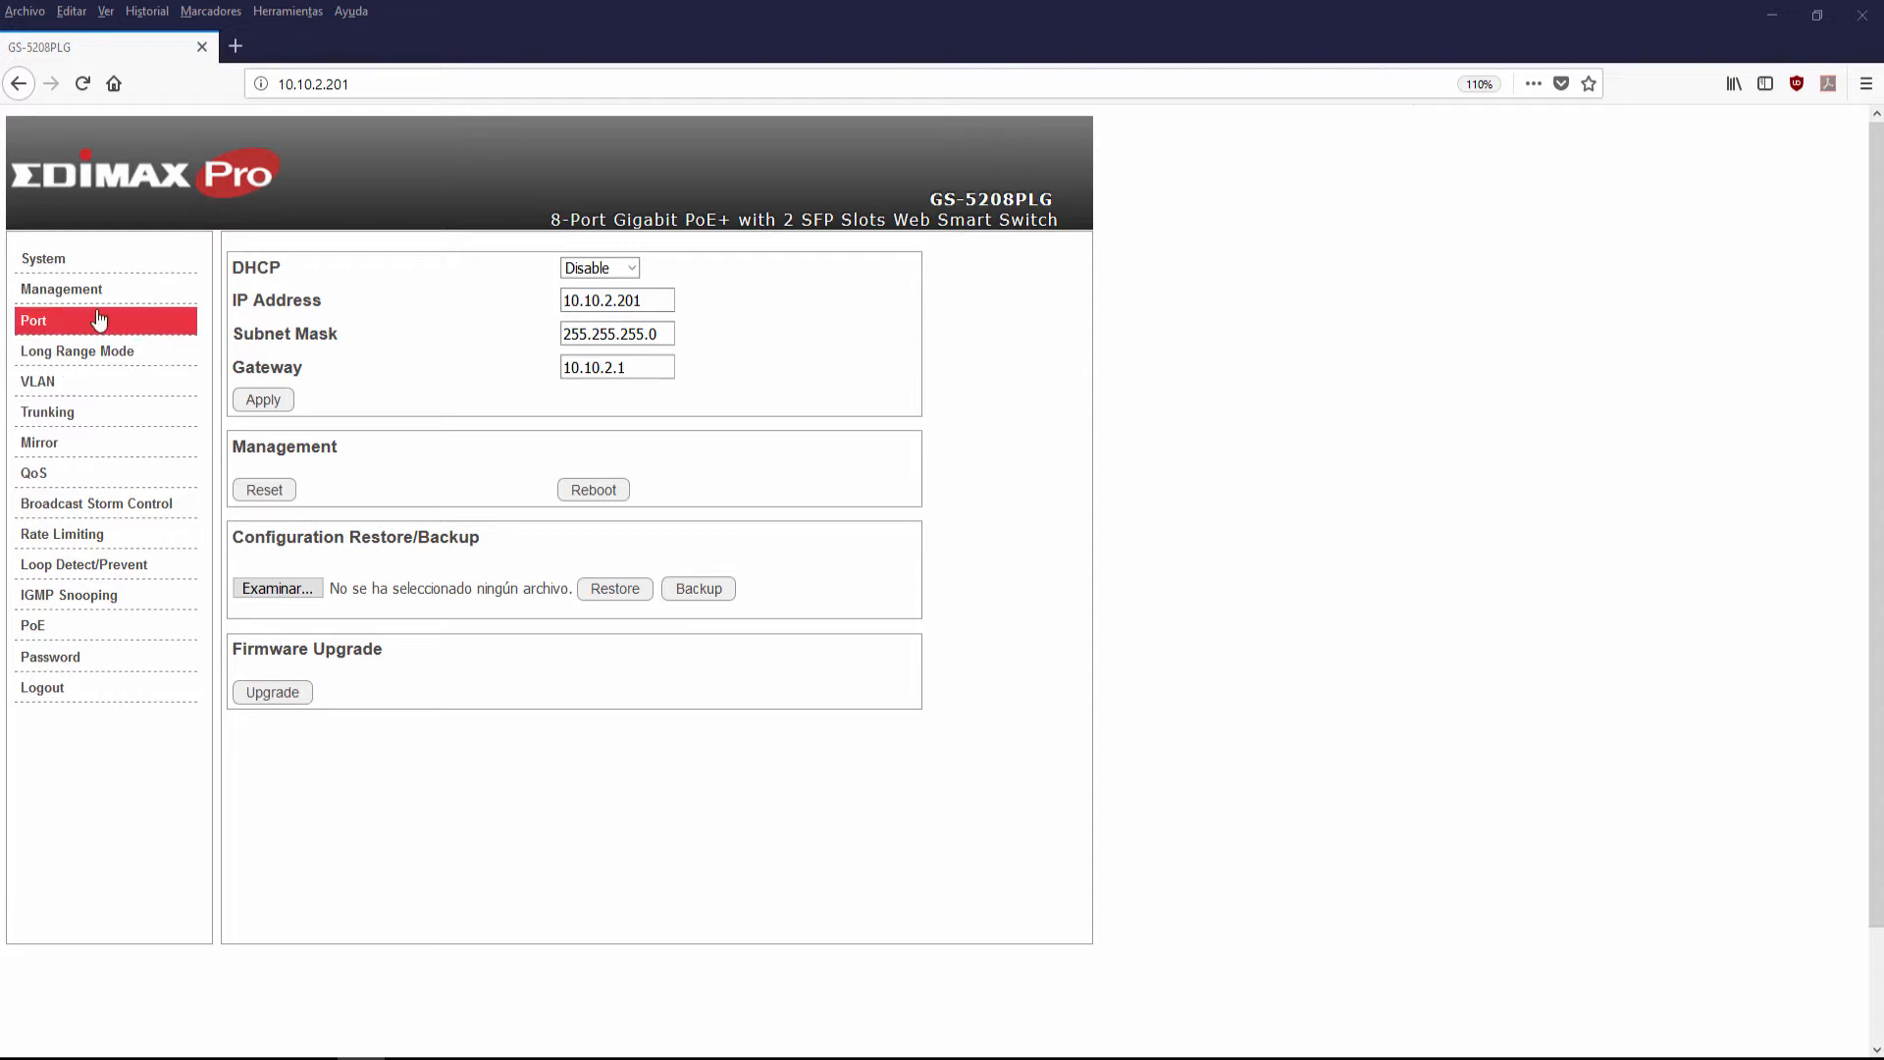
# - Open the port status and examine the ten listed ports and the speed options offered for port 1
pyautogui.click(32, 324)
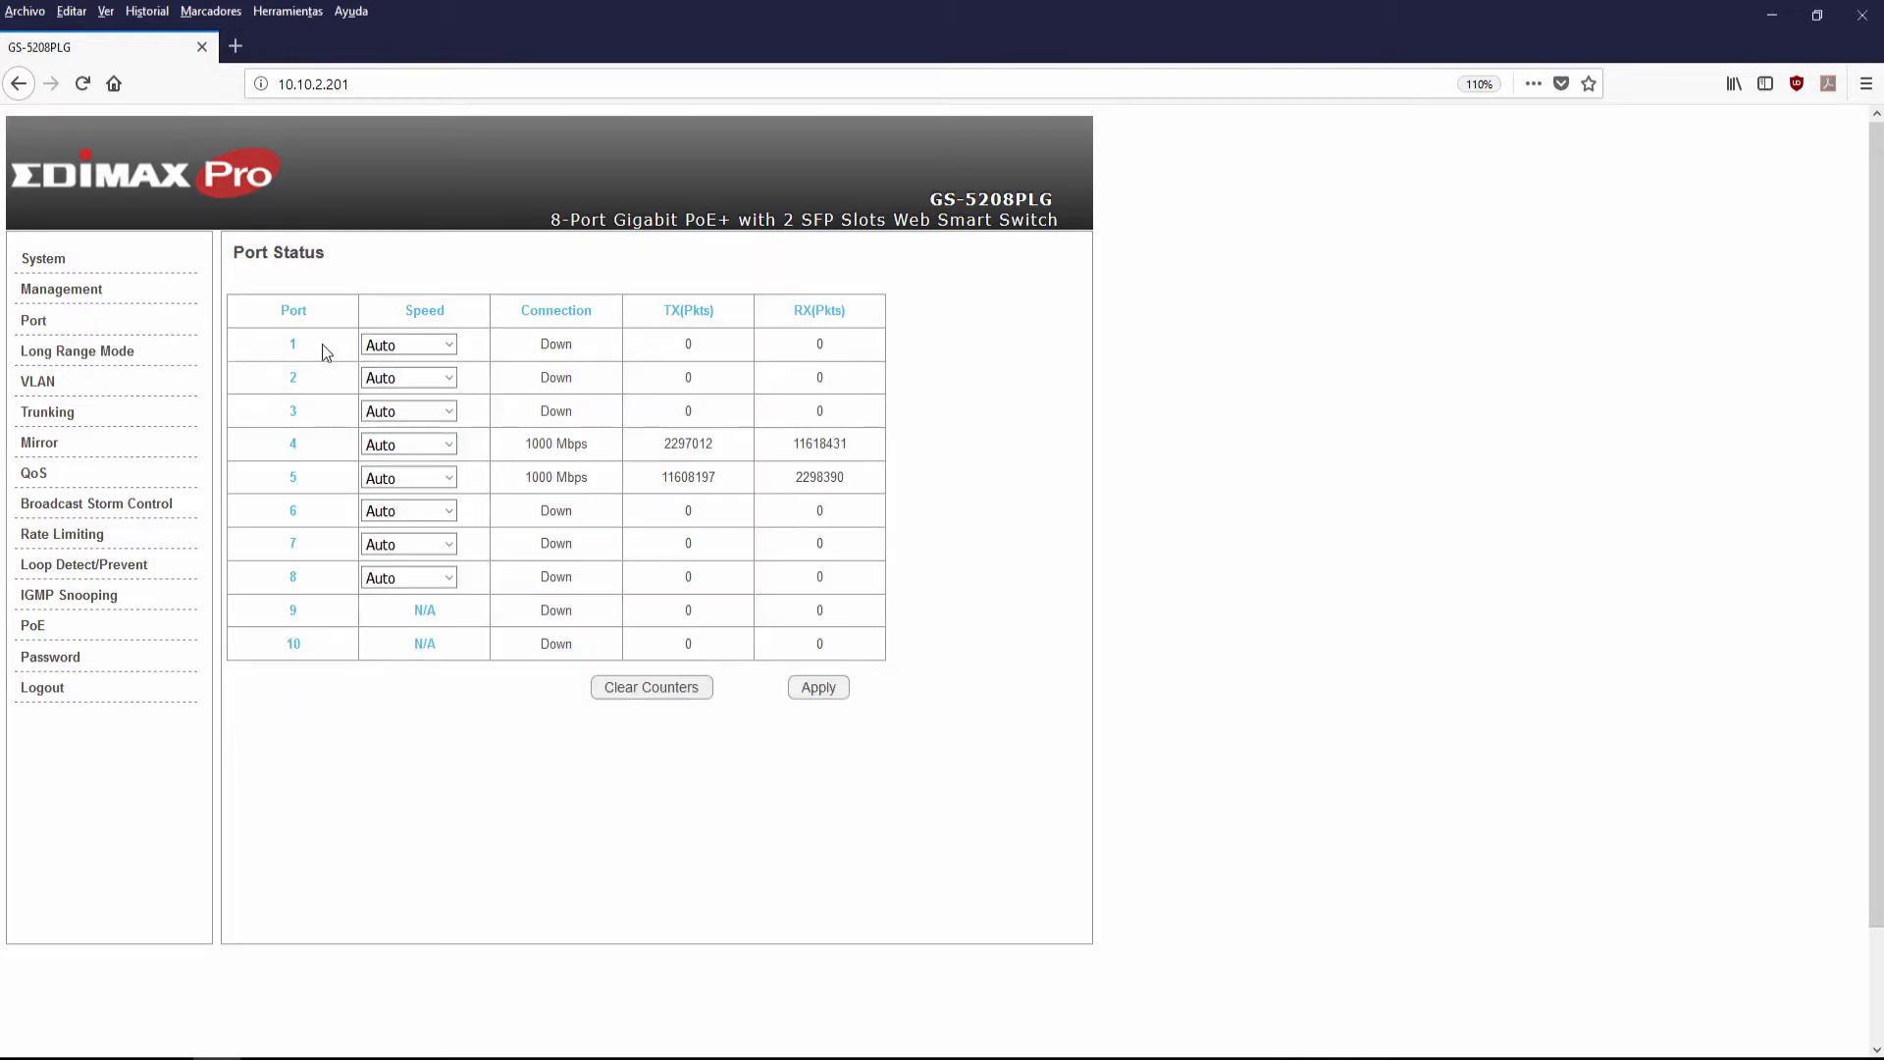
pyautogui.moveTo(308, 576); pyautogui.dragTo(281, 350)
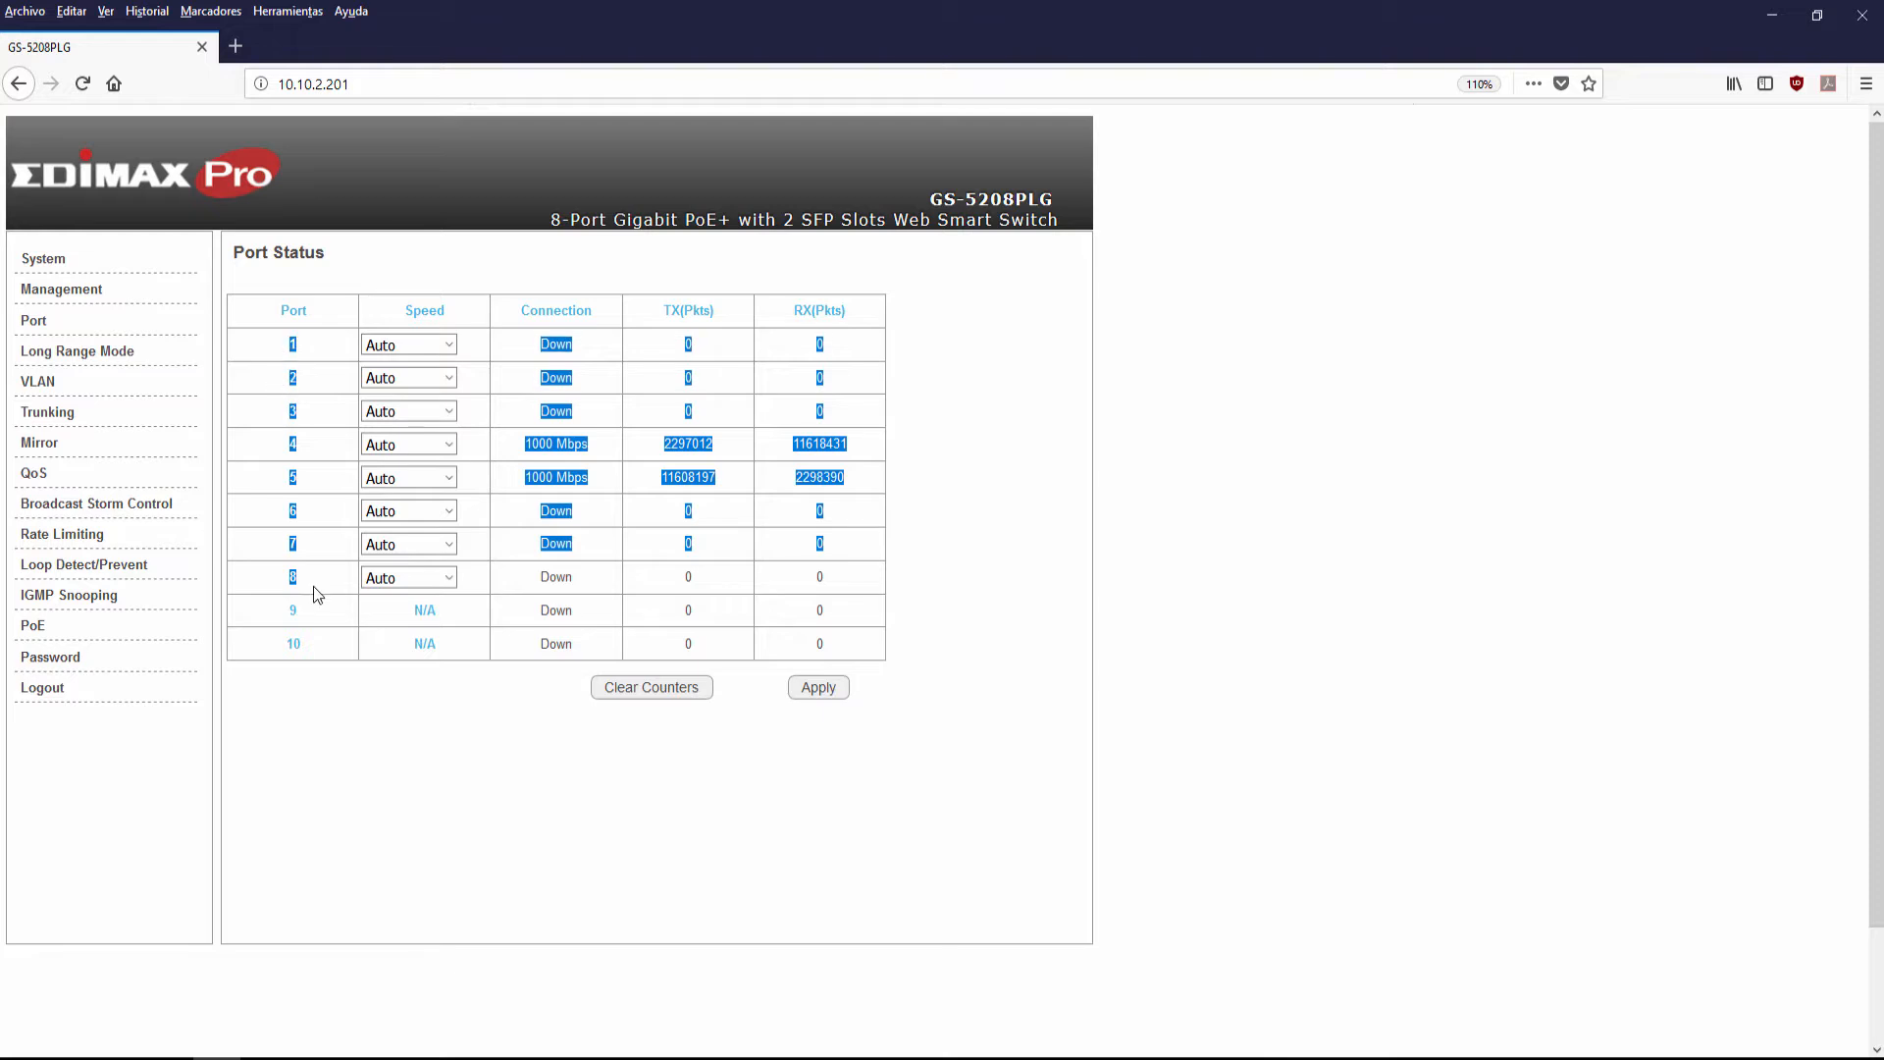
pyautogui.click(314, 587)
pyautogui.moveTo(290, 620); pyautogui.dragTo(409, 660)
pyautogui.click(425, 702)
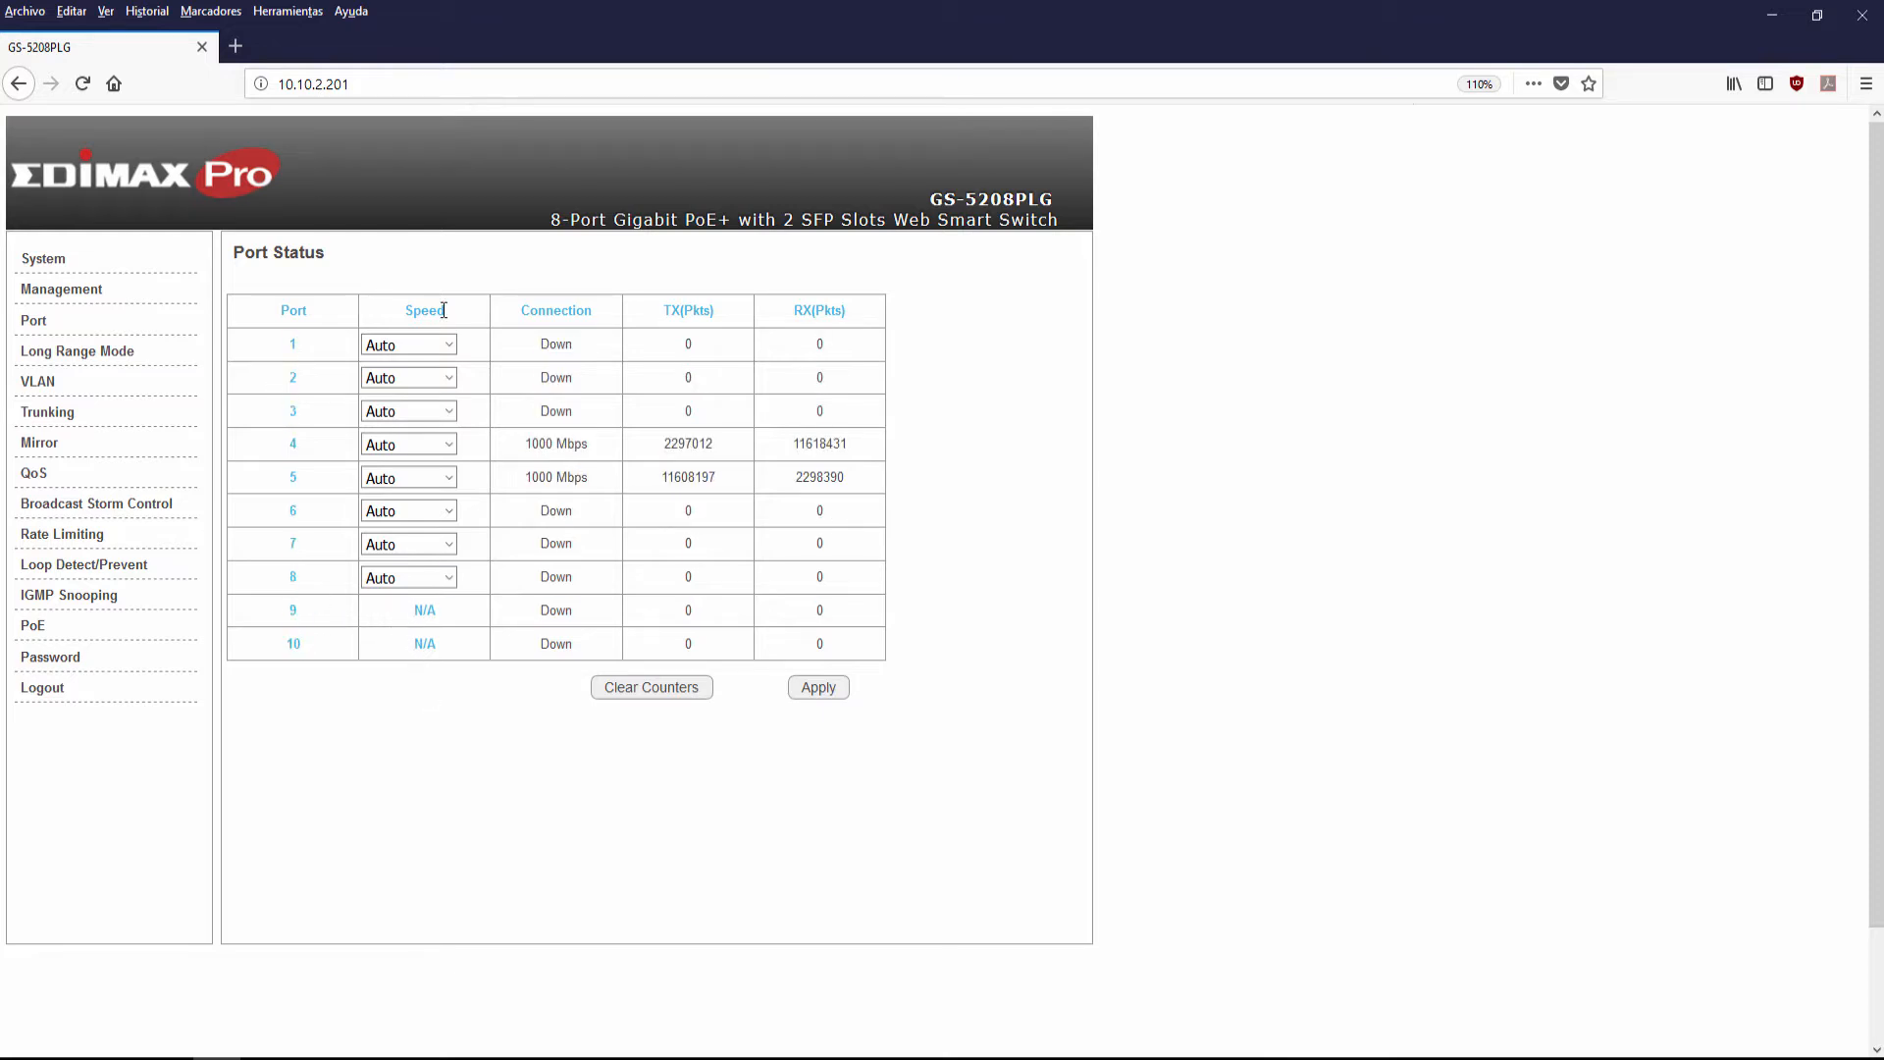
pyautogui.click(439, 346)
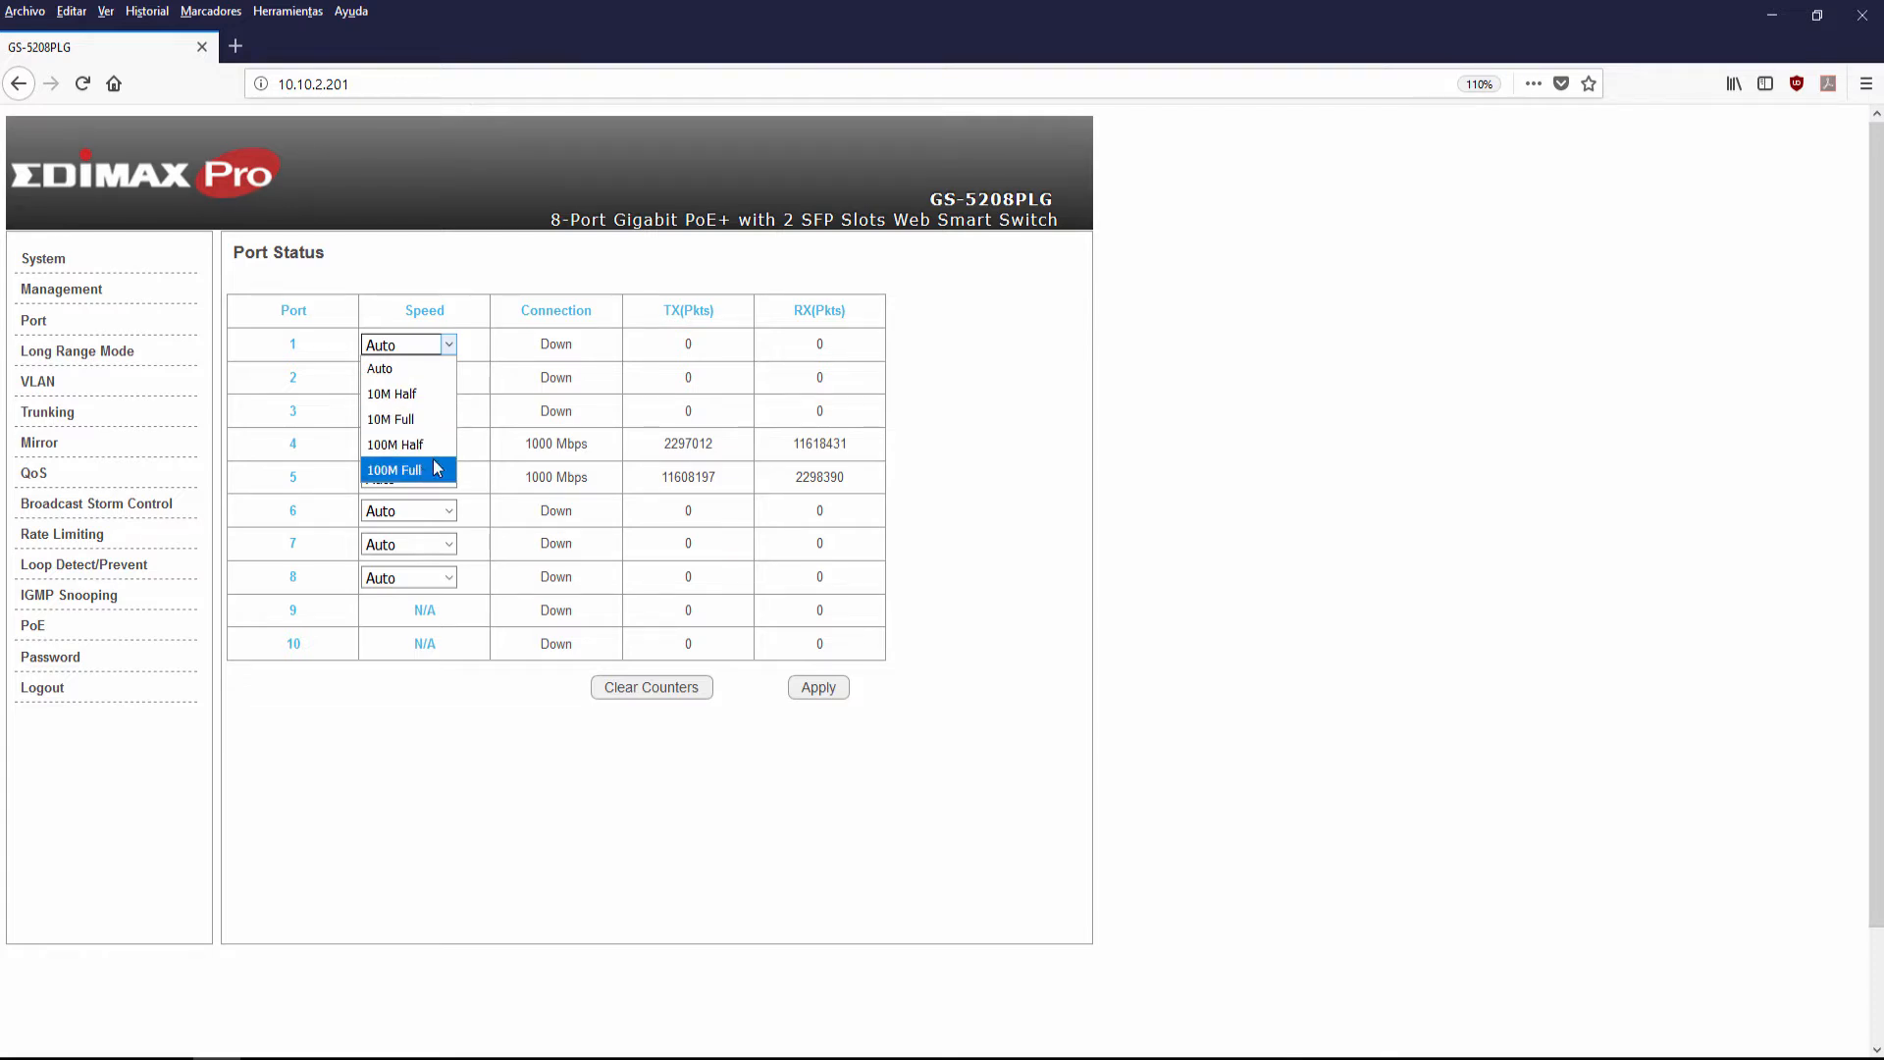
pyautogui.click(534, 414)
# - Examine the connection state and the TX and RX packets of ports 4 and 5, and clear the counters
pyautogui.moveTo(504, 316); pyautogui.dragTo(526, 349)
pyautogui.click(567, 350)
pyautogui.moveTo(517, 437)
pyautogui.mouseDown()
pyautogui.moveTo(839, 449)
pyautogui.moveTo(870, 487)
pyautogui.moveTo(513, 445)
pyautogui.mouseUp()
pyautogui.click(854, 481)
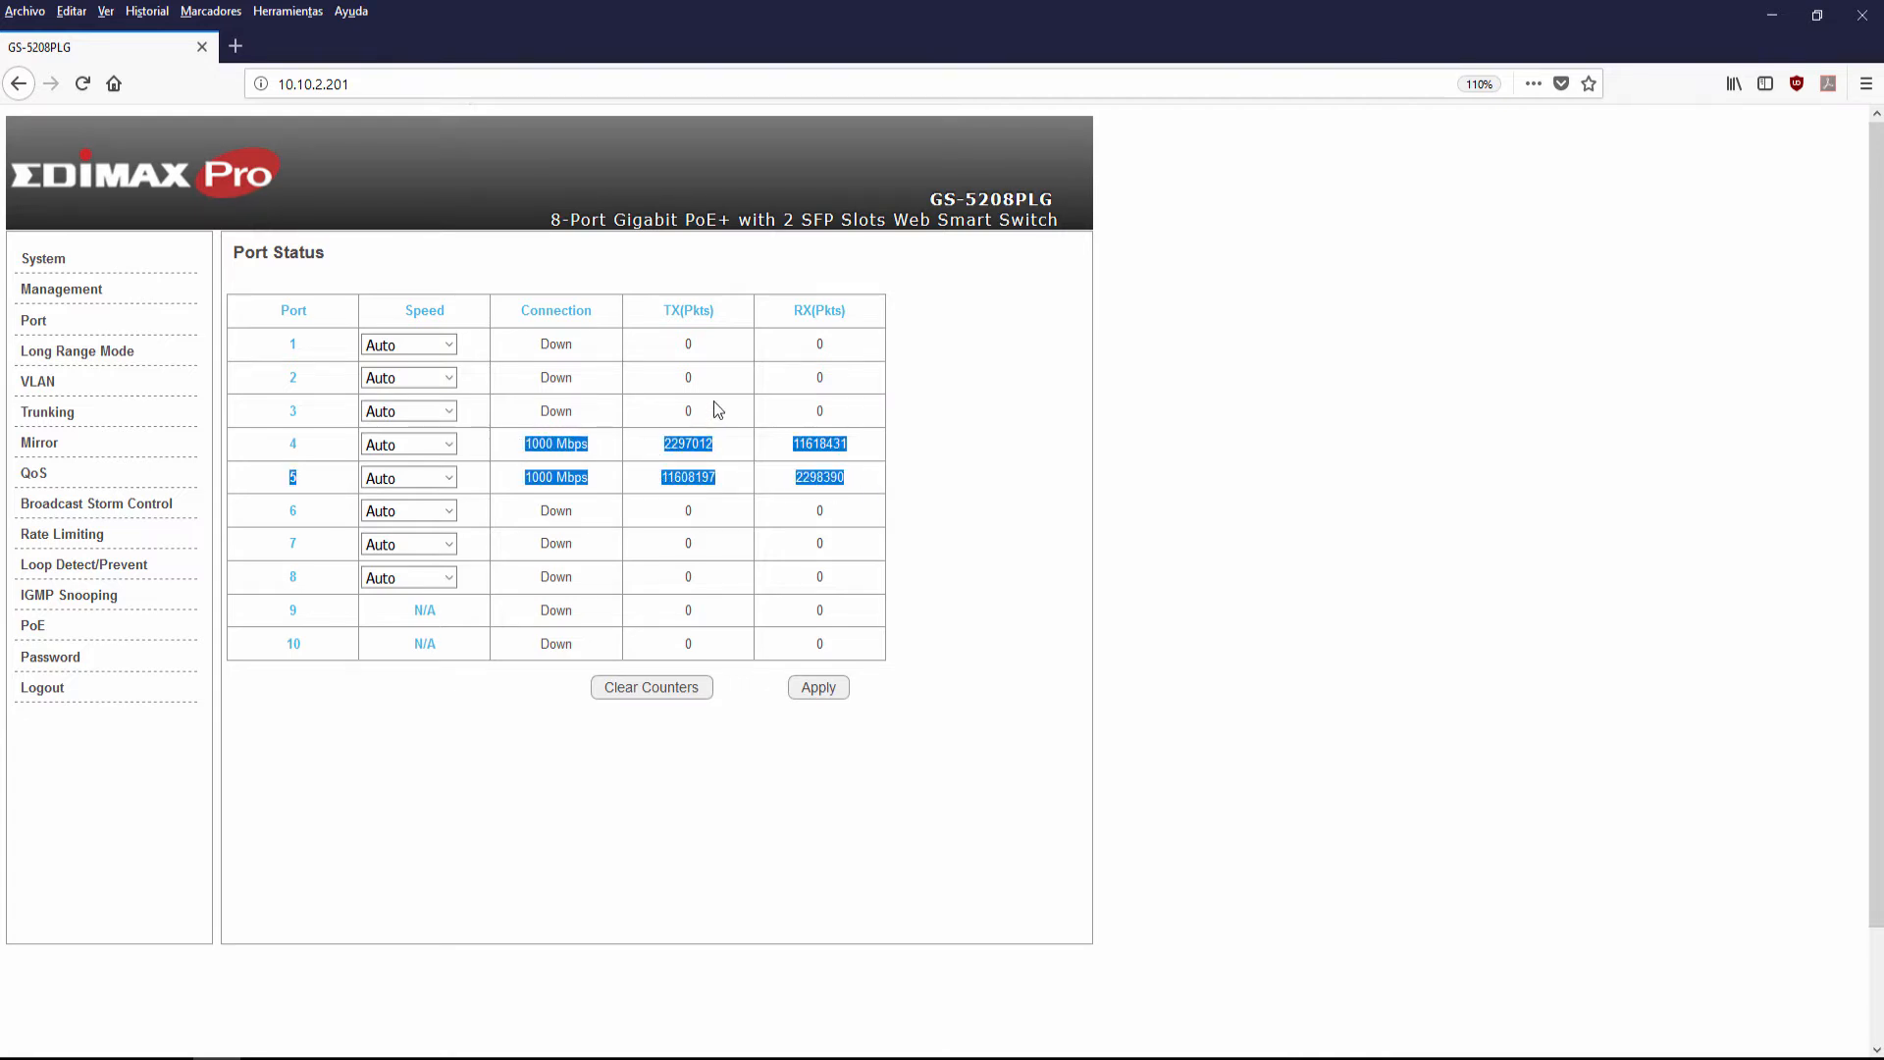
pyautogui.click(799, 469)
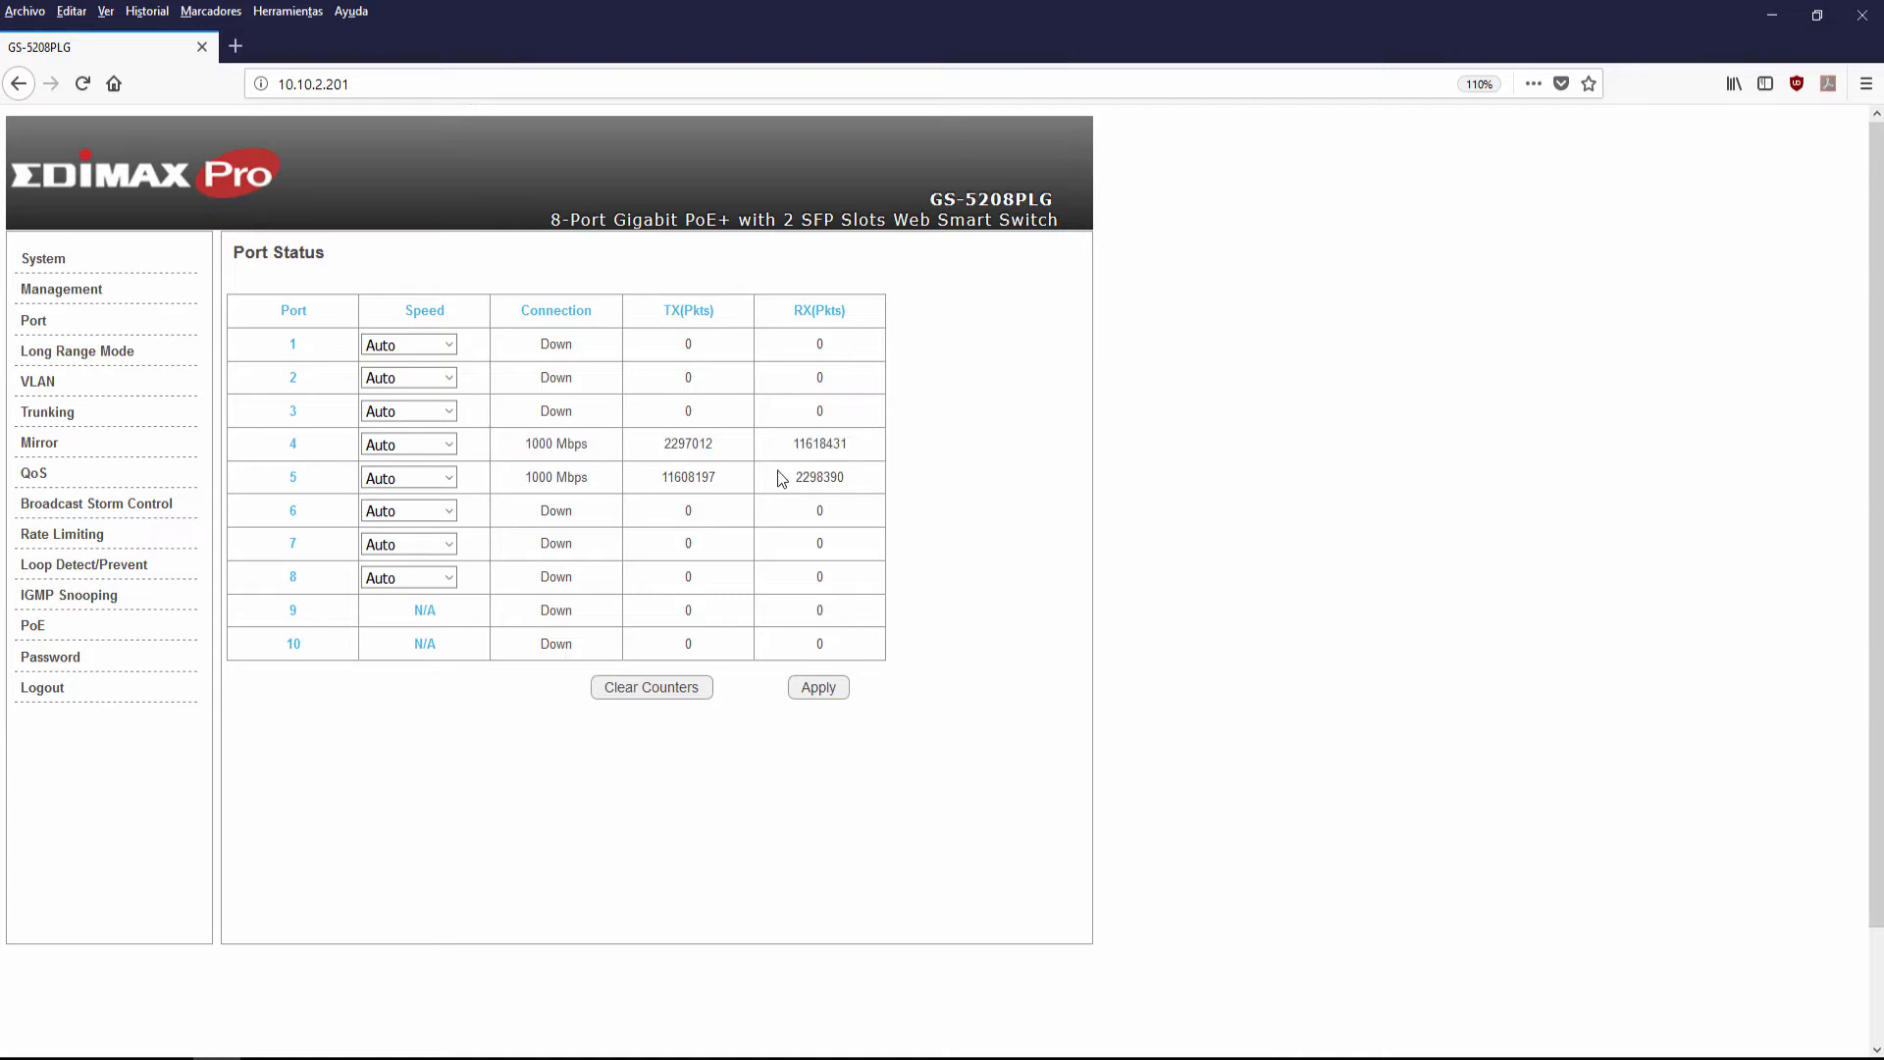
pyautogui.click(667, 698)
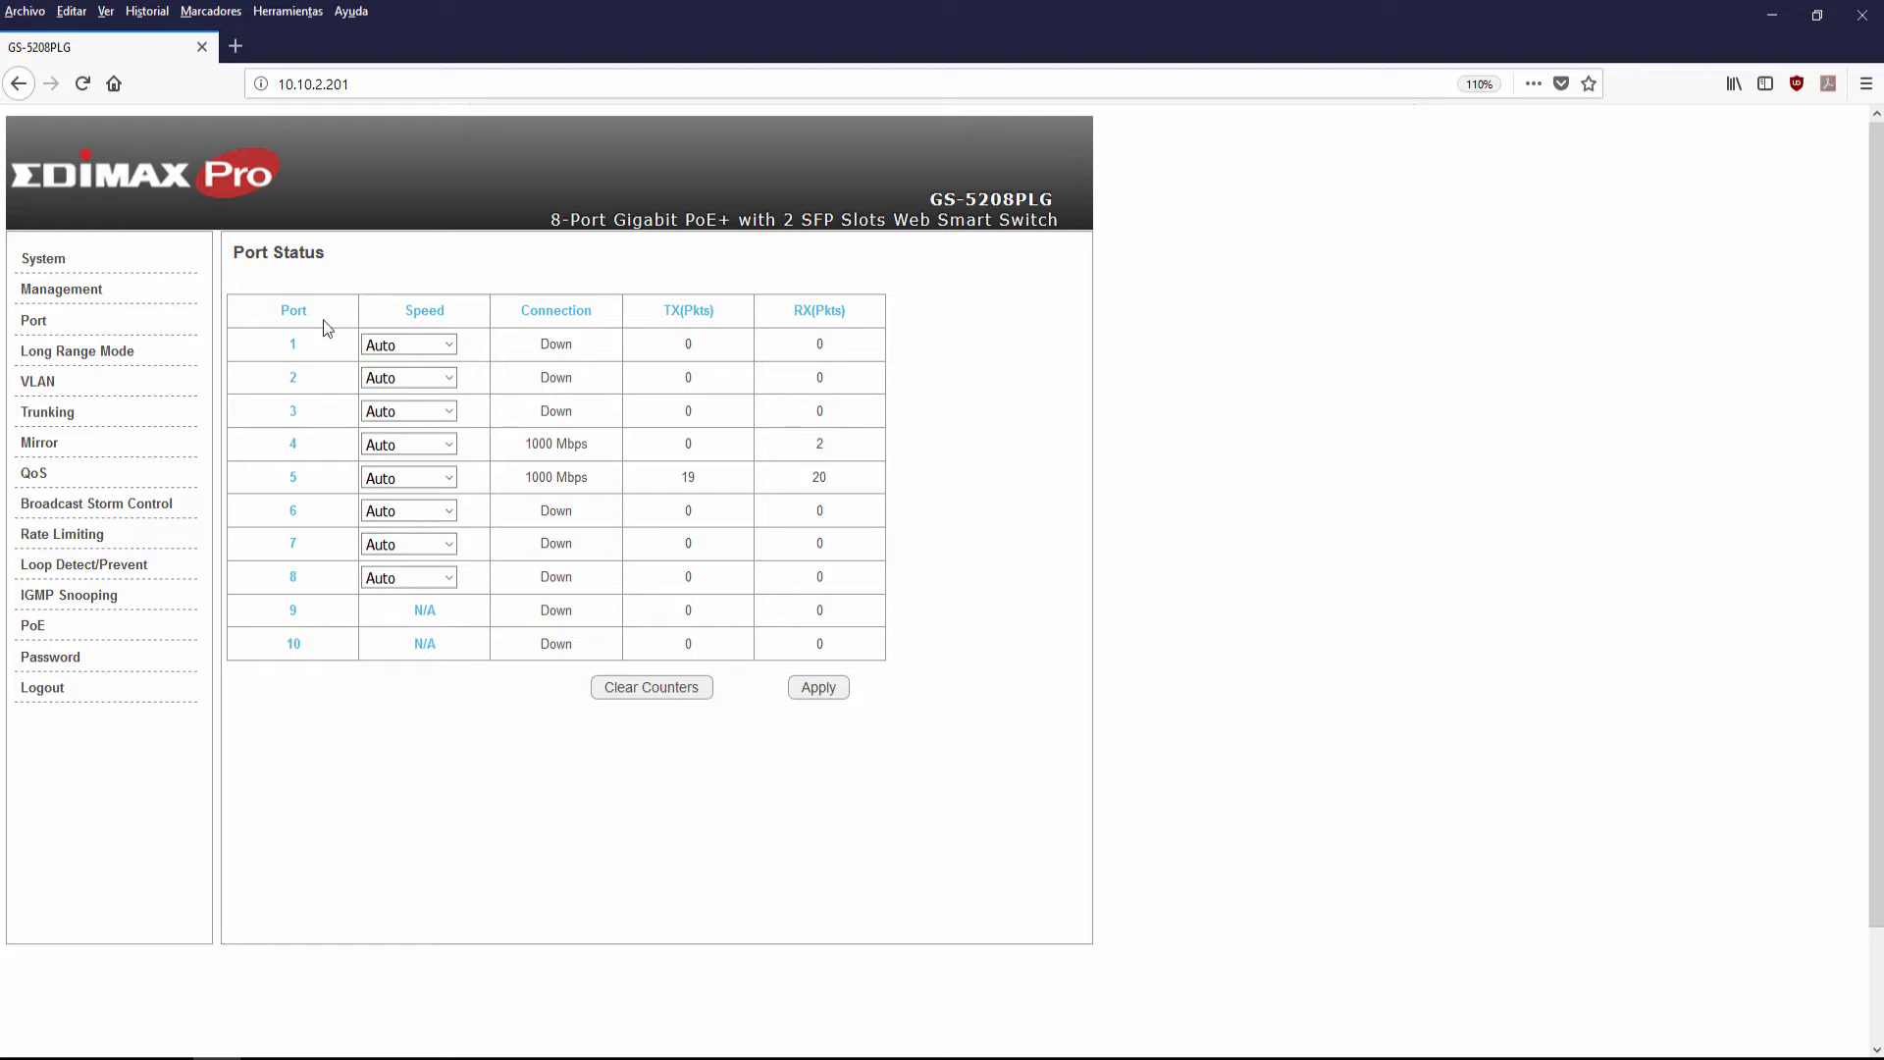
# - Open the Long Range Mode settings to view the status of ports 1 to 8
pyautogui.click(103, 351)
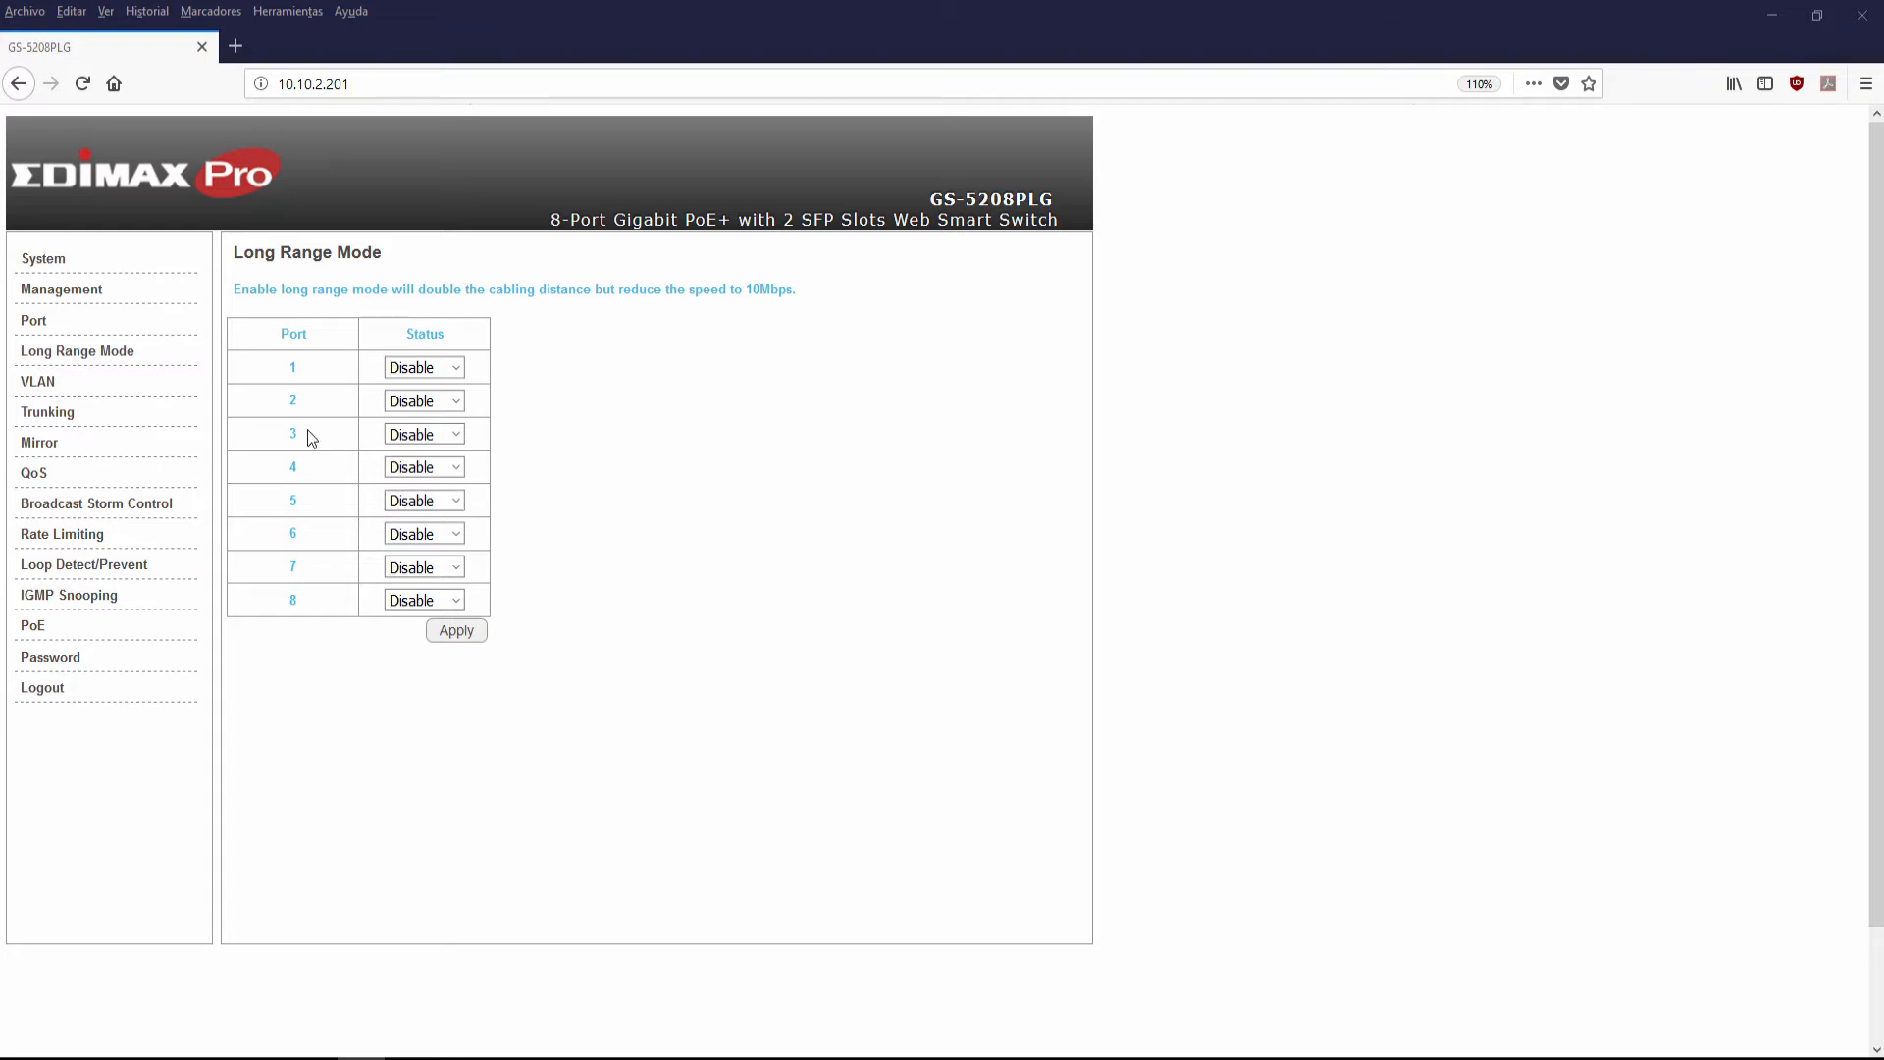
# - Start a new VLAN with ports 1 to 4 as untagged egress members and port 5 as a non-member
pyautogui.click(93, 388)
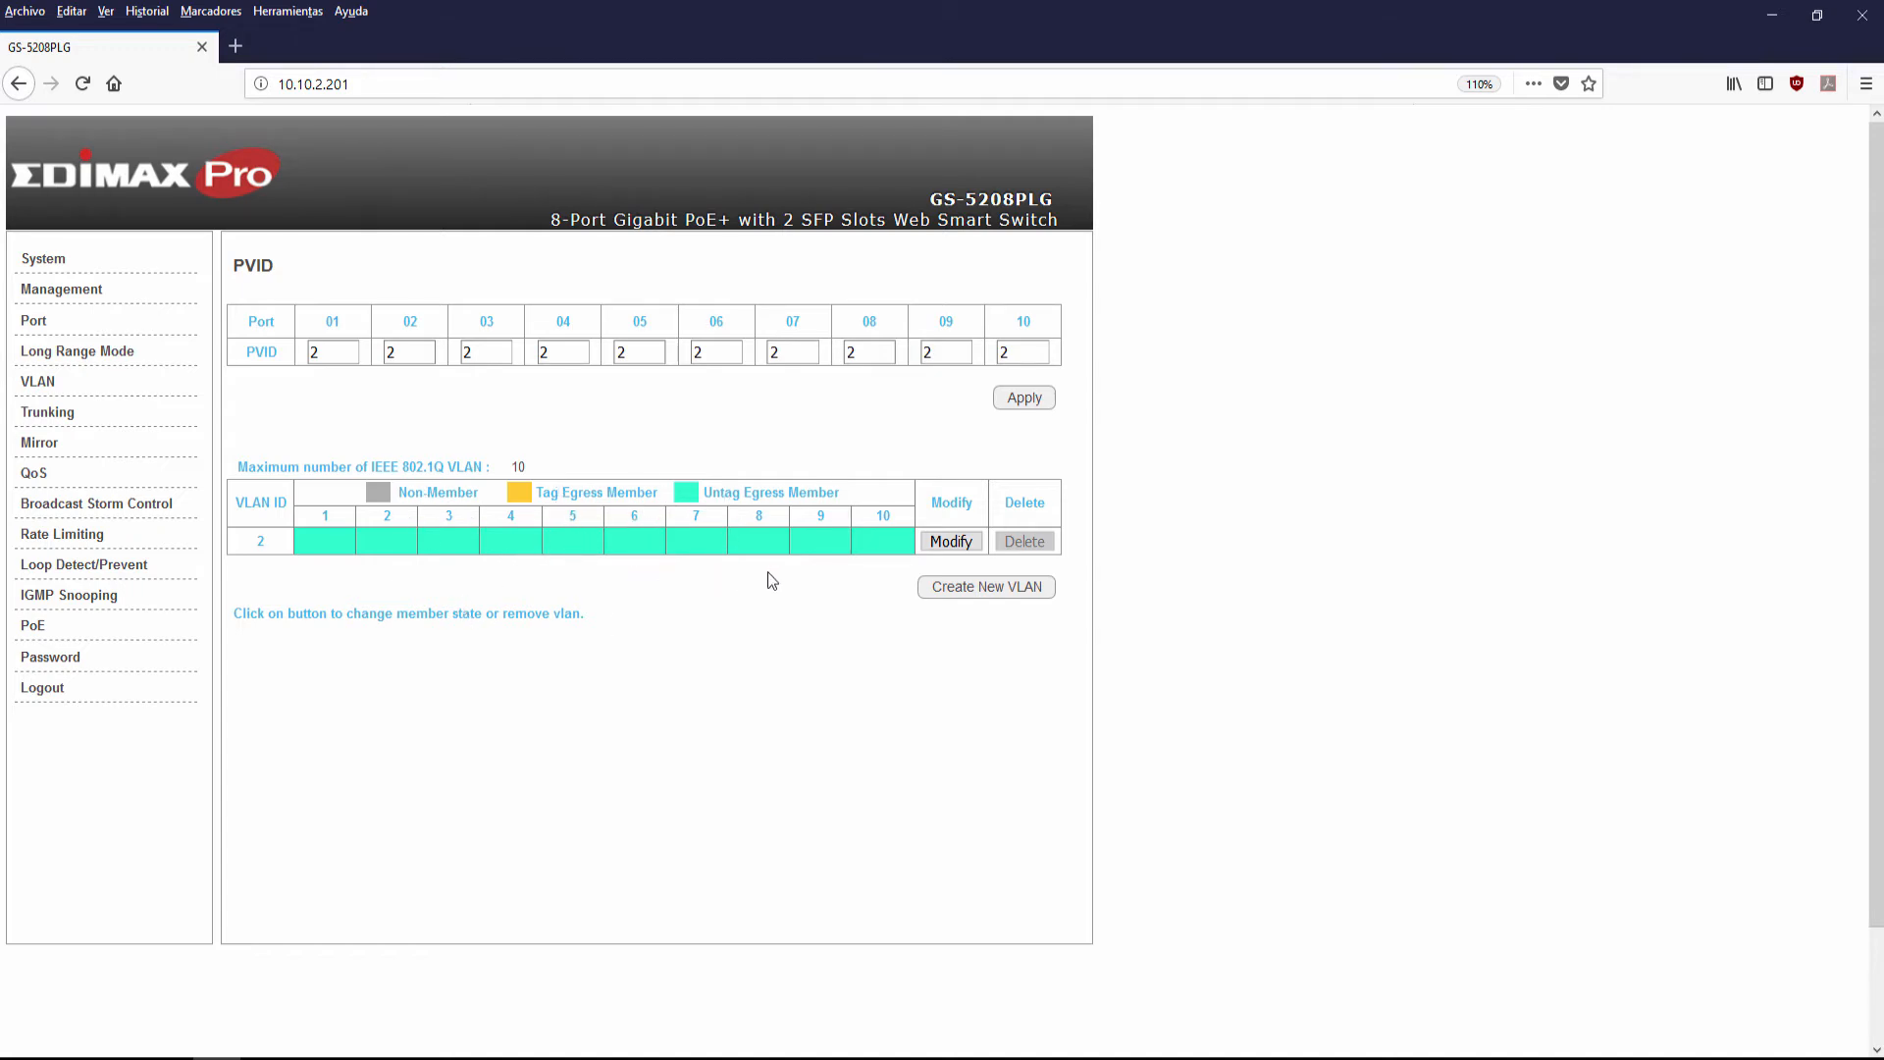
pyautogui.click(963, 592)
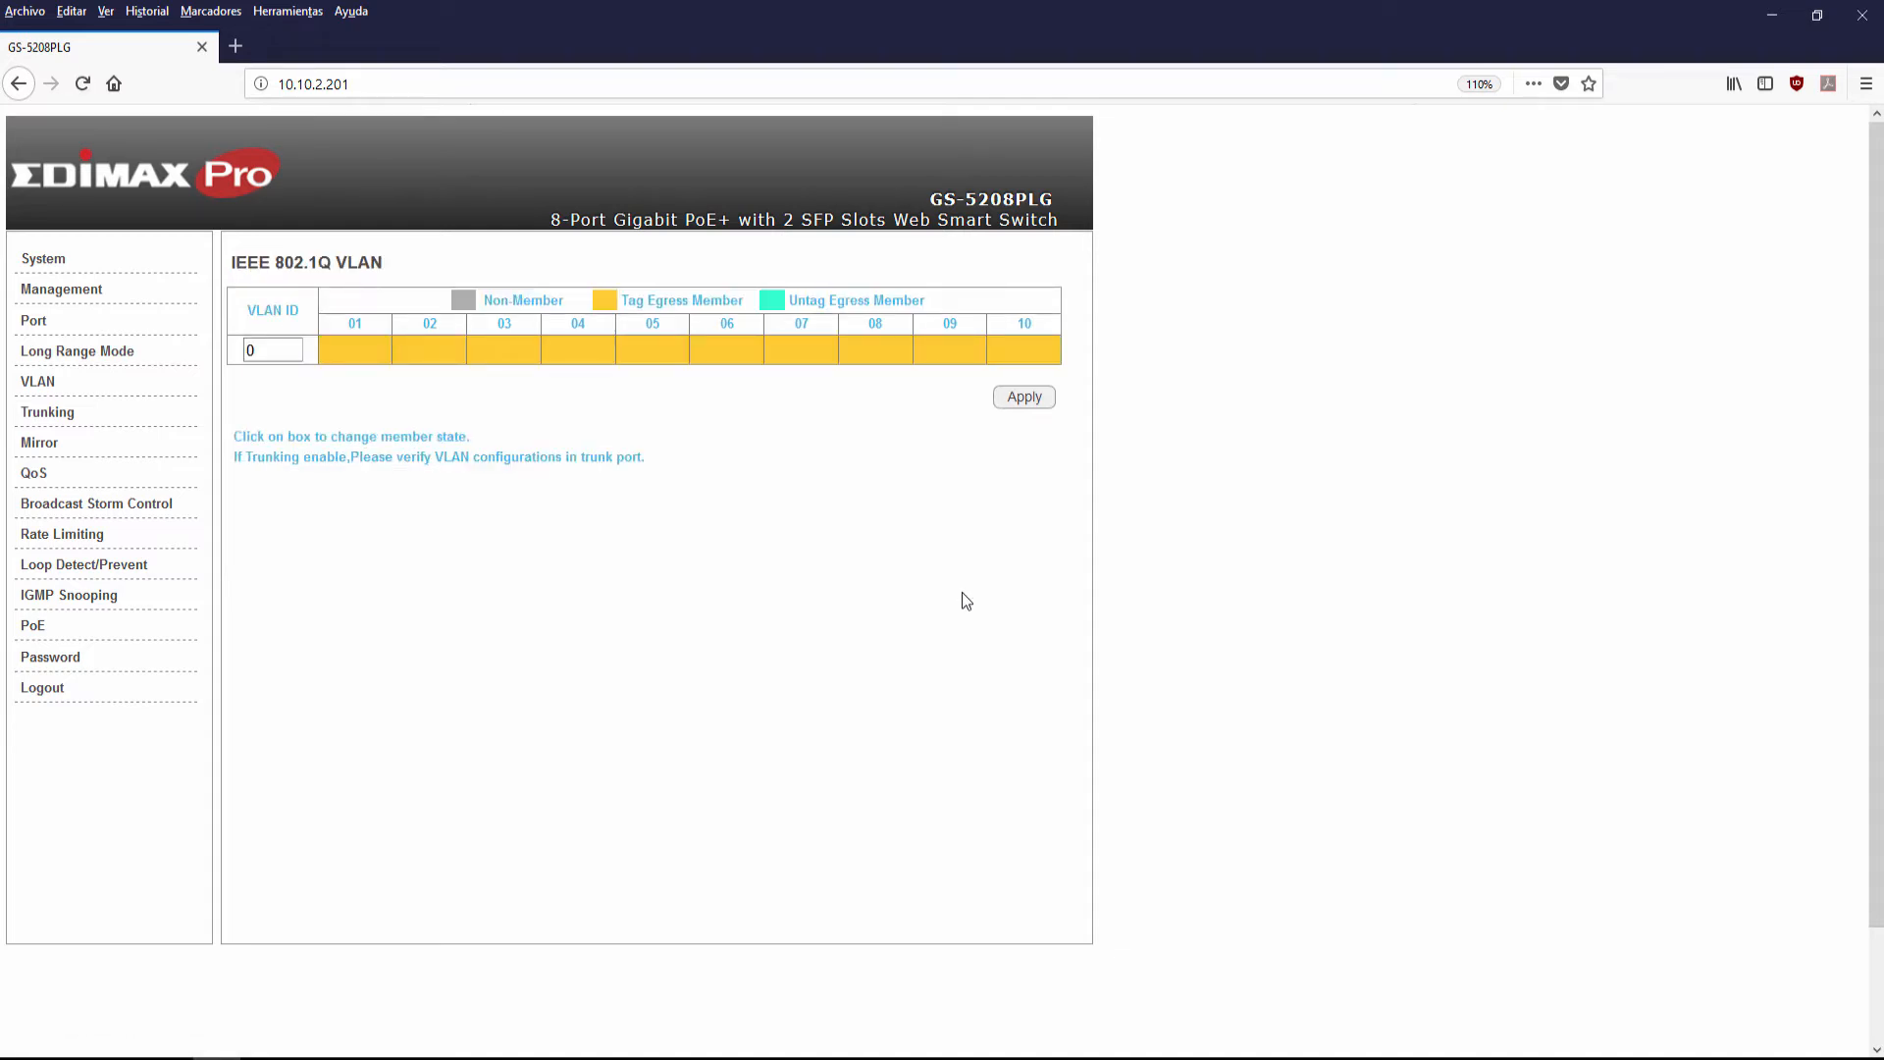
pyautogui.click(374, 354)
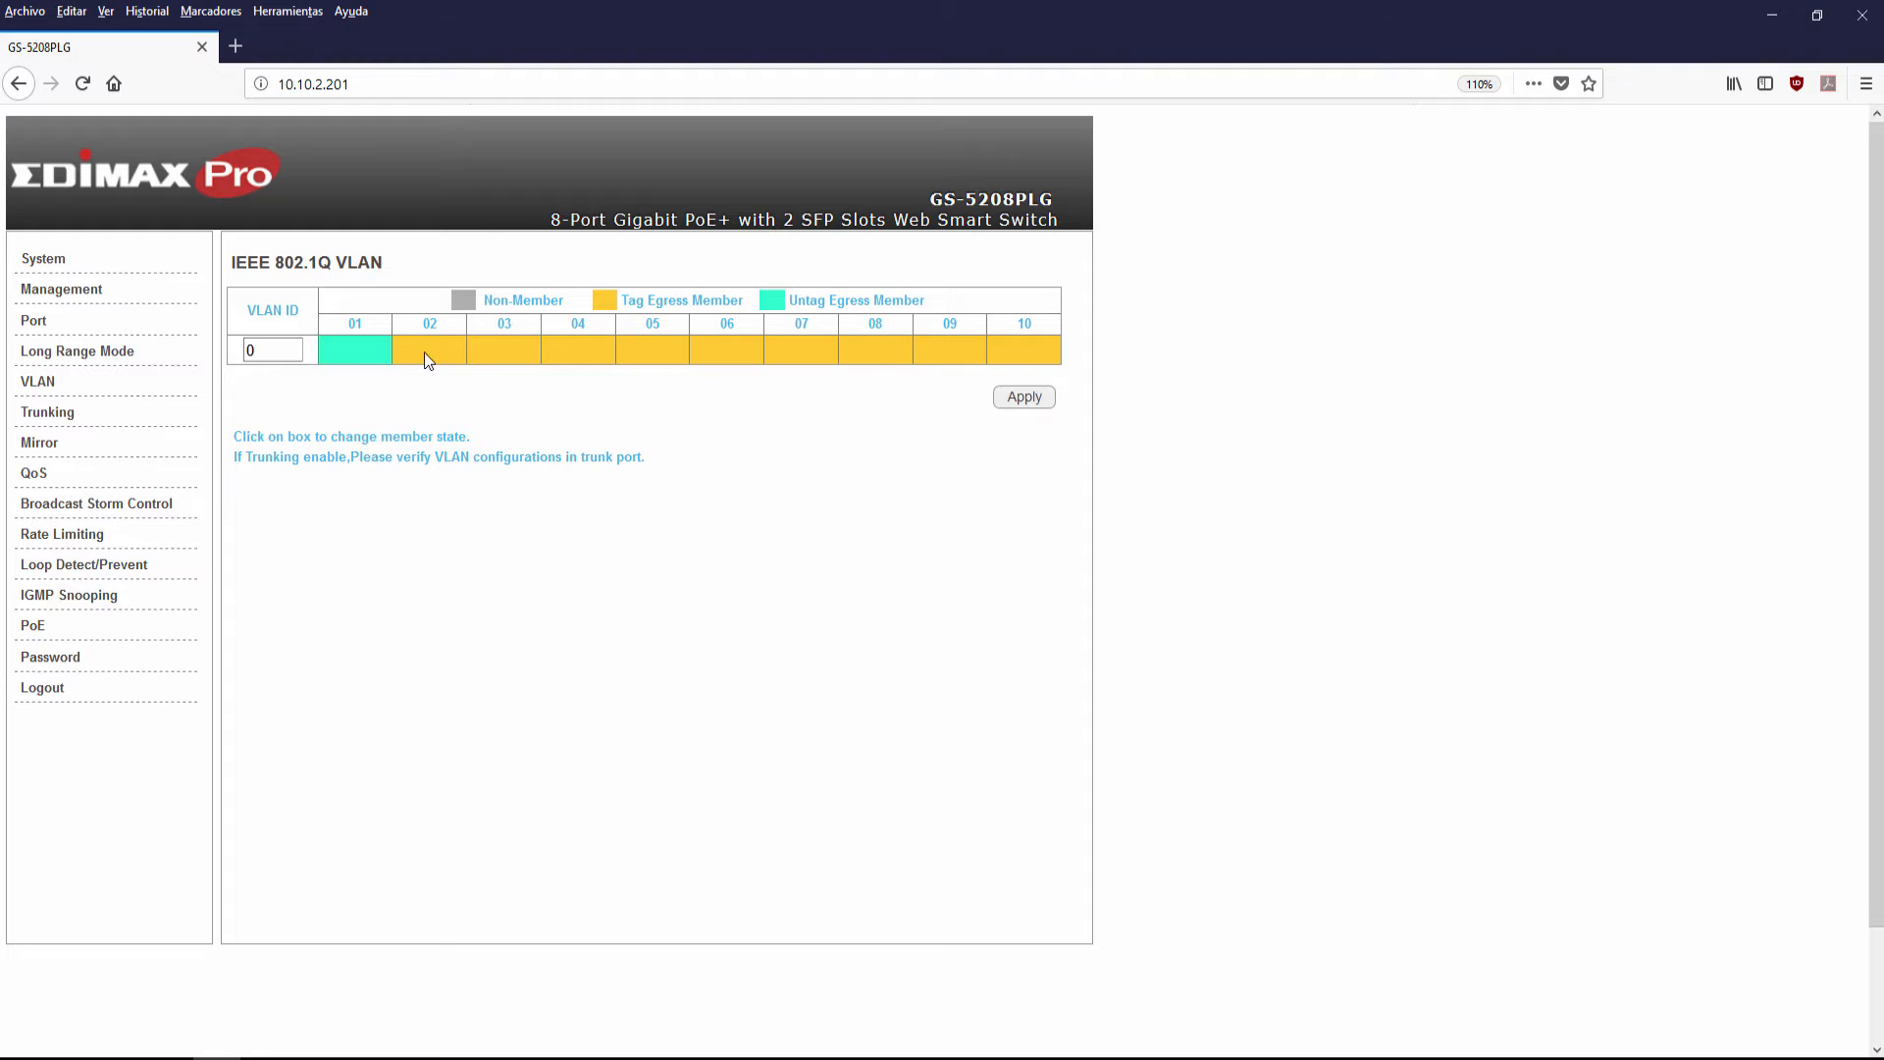
pyautogui.click(432, 353)
pyautogui.click(509, 353)
pyautogui.click(627, 351)
pyautogui.click(646, 363)
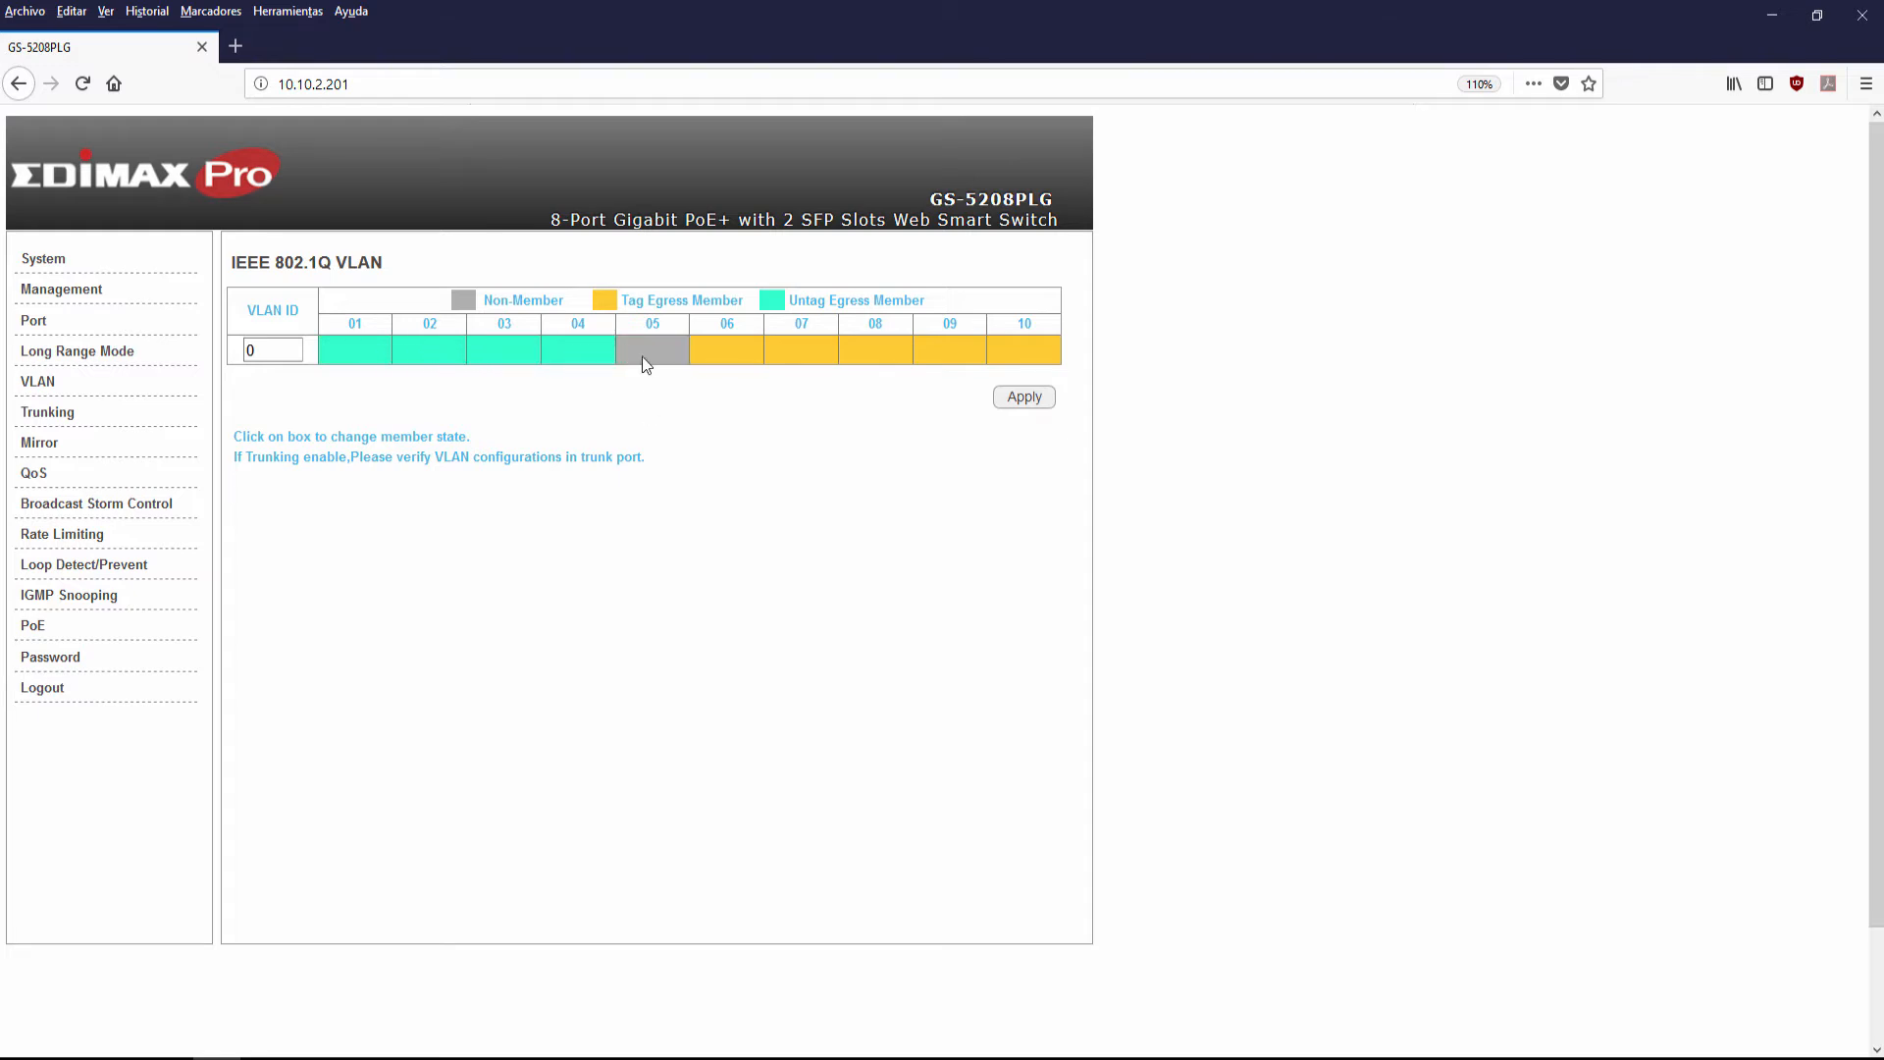
pyautogui.click(648, 351)
# - Set the new VLAN's ID to 10 and apply the VLAN
pyautogui.moveTo(280, 350); pyautogui.dragTo(209, 354)
pyautogui.write('10')
pyautogui.click(1016, 395)
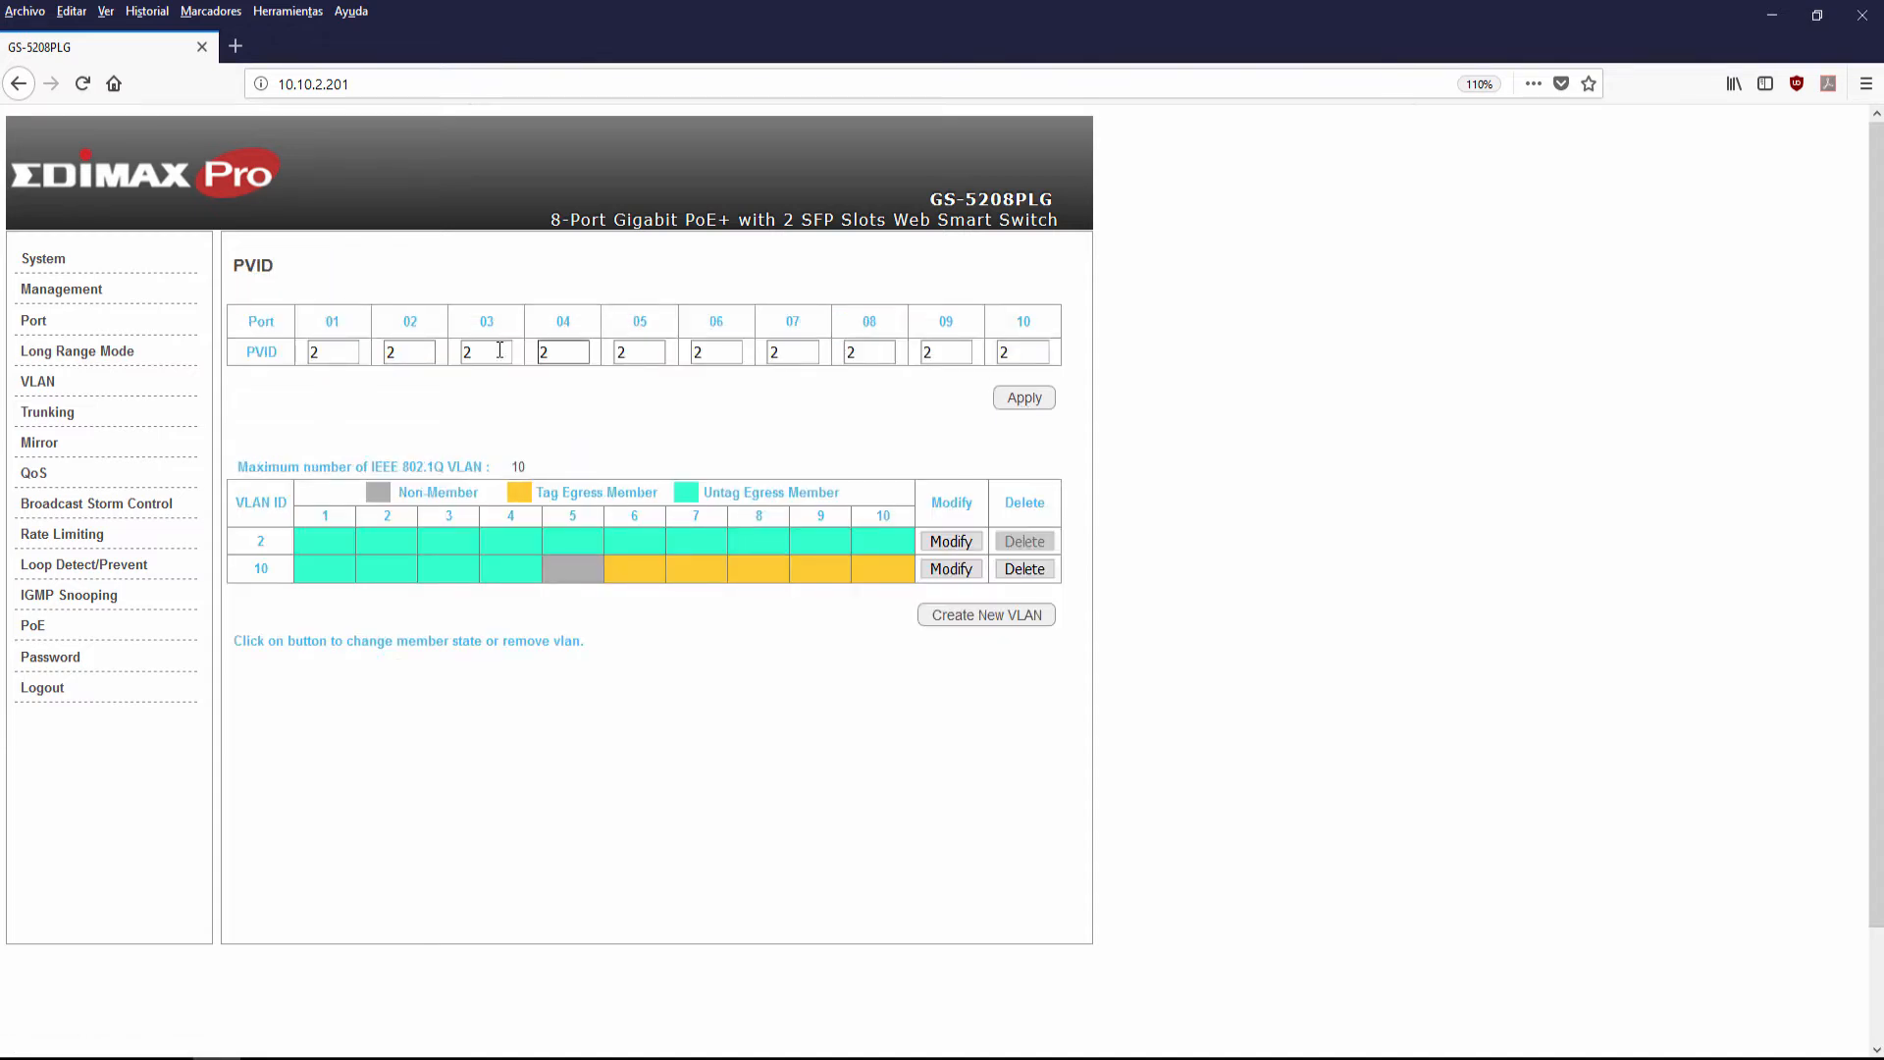
# - Set the PVID of port 02 to 10, apply it and return to the VLAN settings
pyautogui.doubleClick(408, 350)
pyautogui.write('10')
pyautogui.click(1021, 399)
pyautogui.click(116, 383)
# - Open the trunking settings and set the LACP global state to Enable for both link groups
pyautogui.click(121, 410)
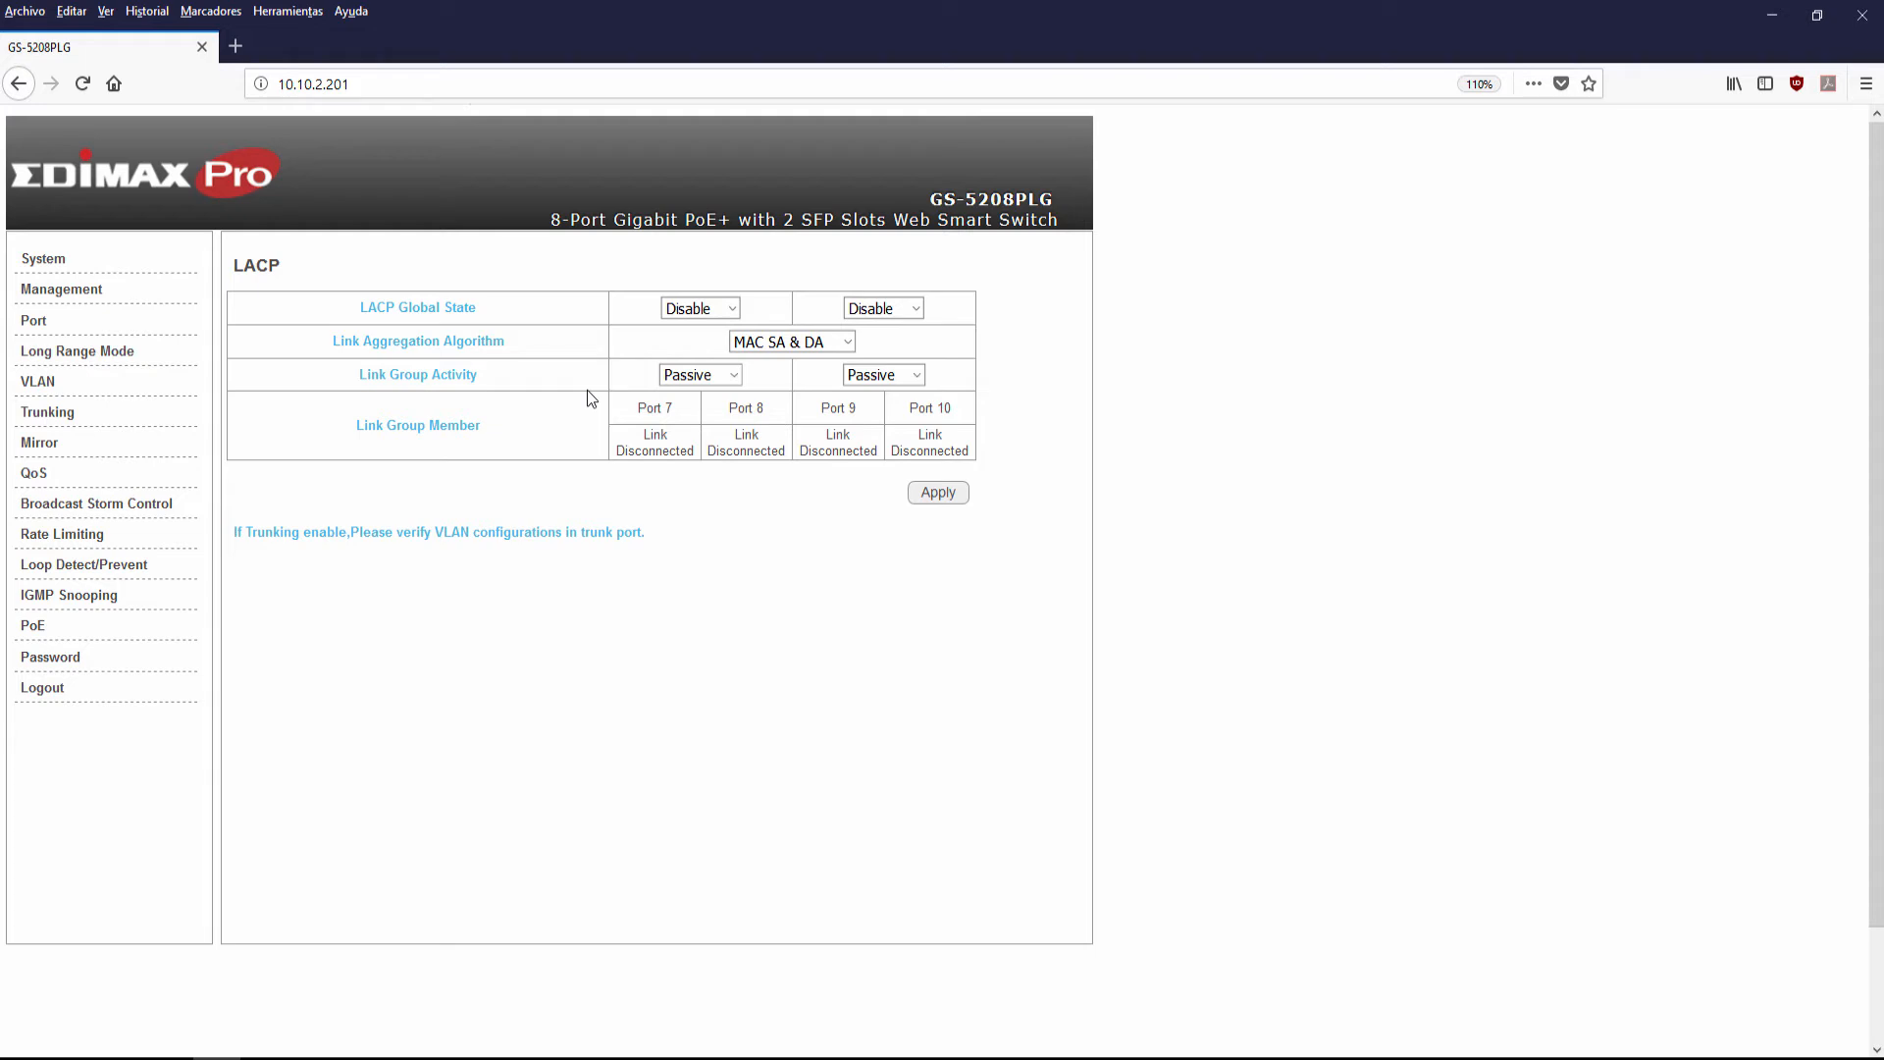
pyautogui.click(730, 309)
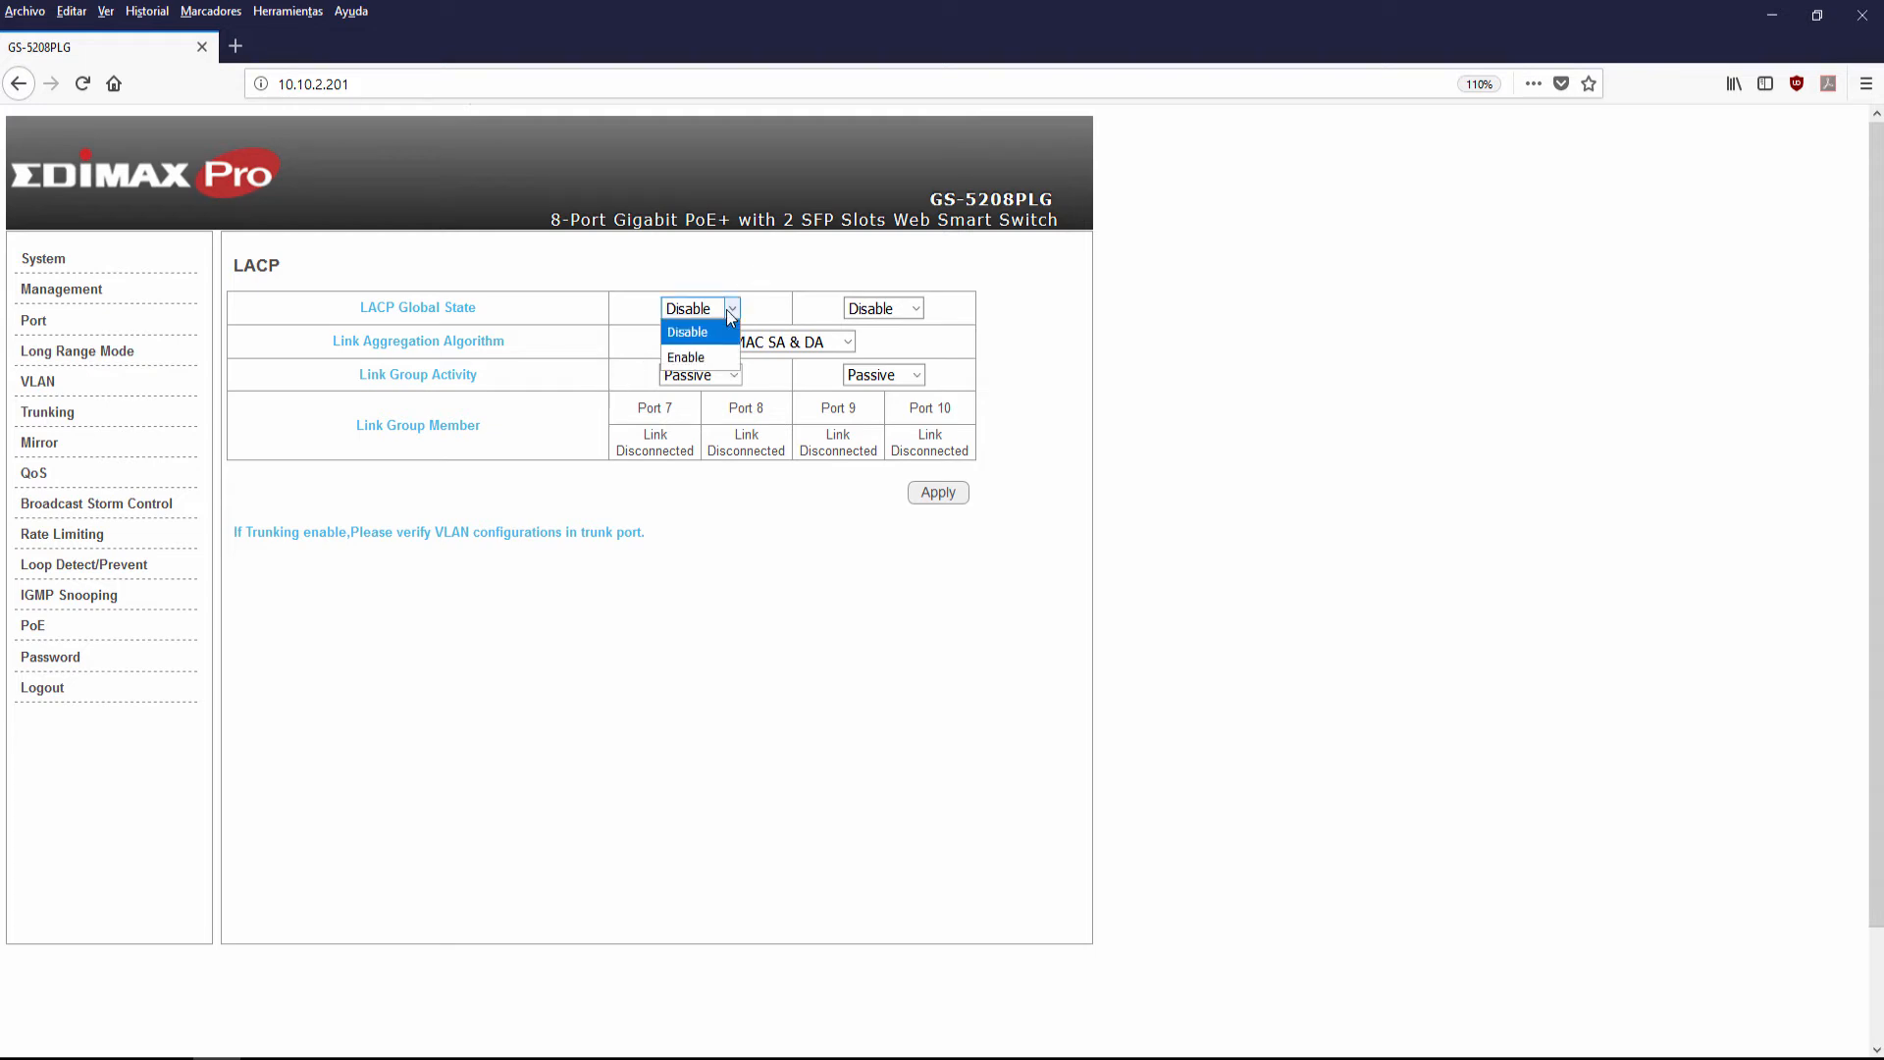
pyautogui.click(707, 357)
pyautogui.click(885, 356)
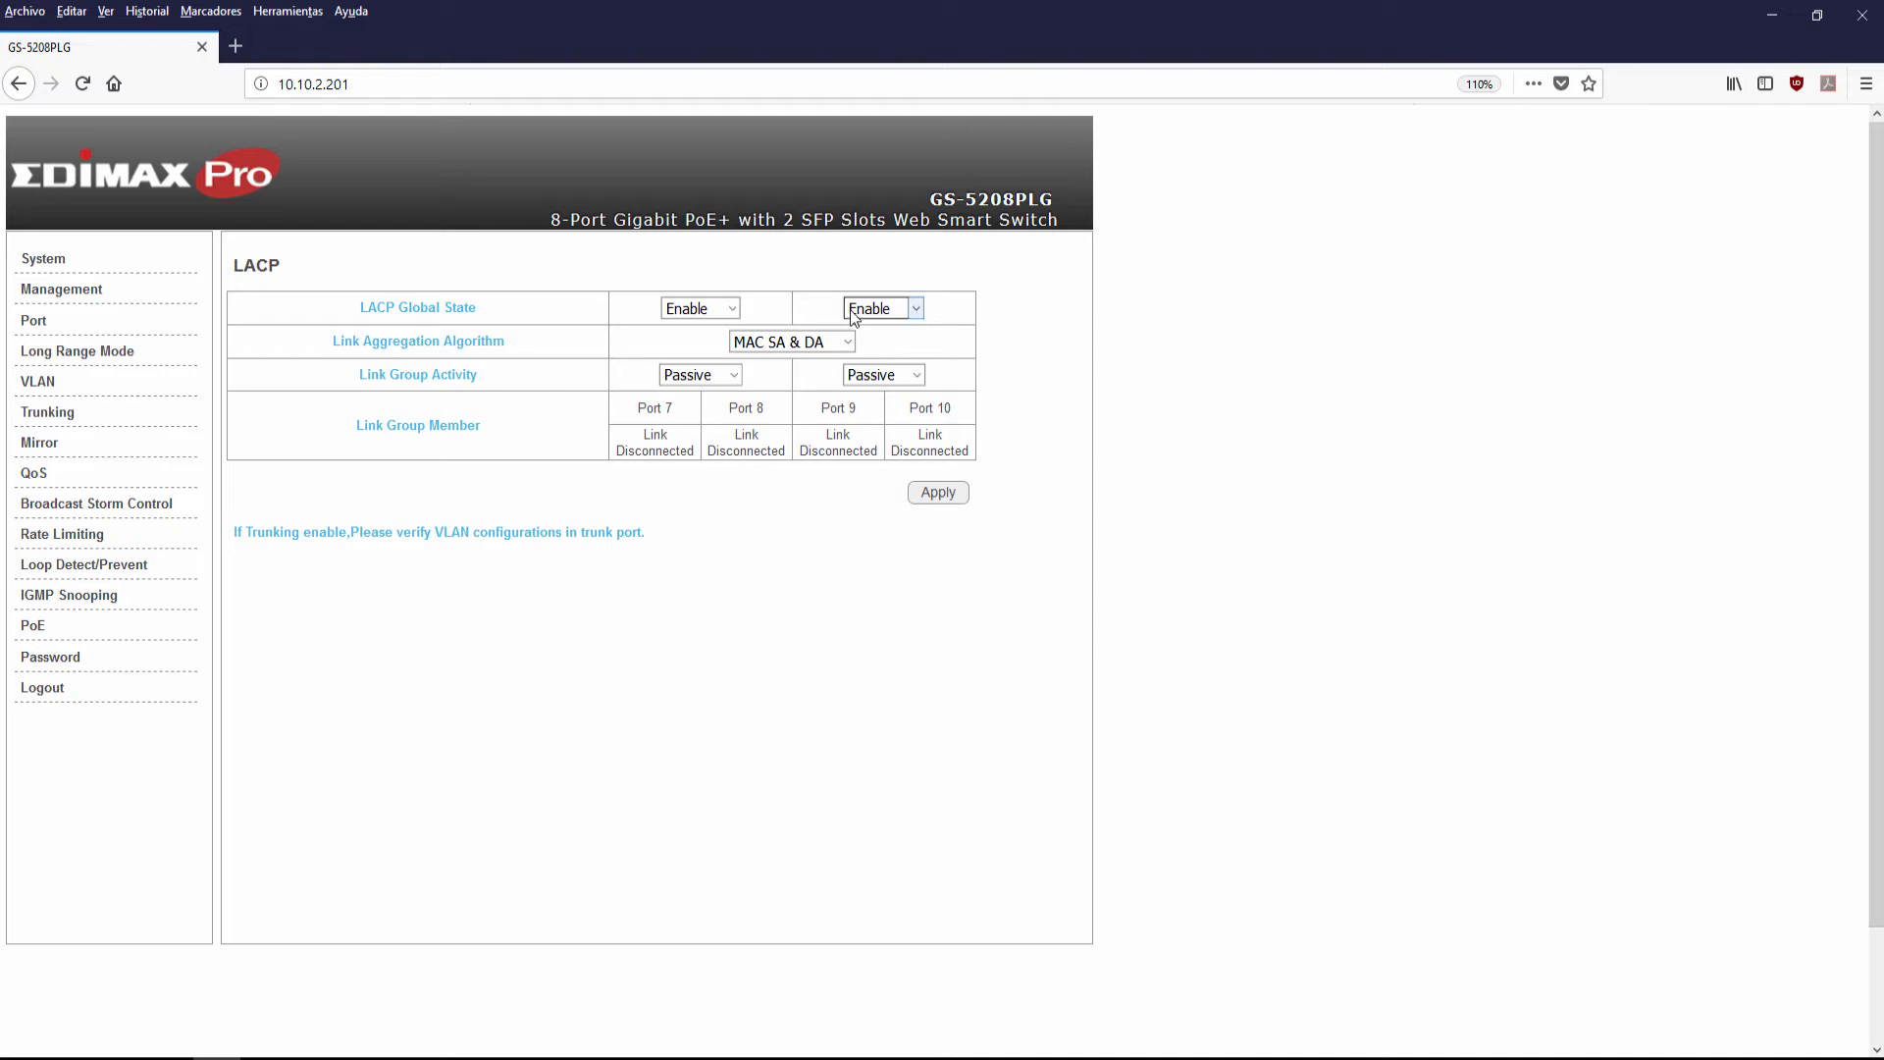
# - Try the MAC DA and MAC SA link aggregation algorithms and return the algorithm to MAC SA & DA
pyautogui.click(821, 344)
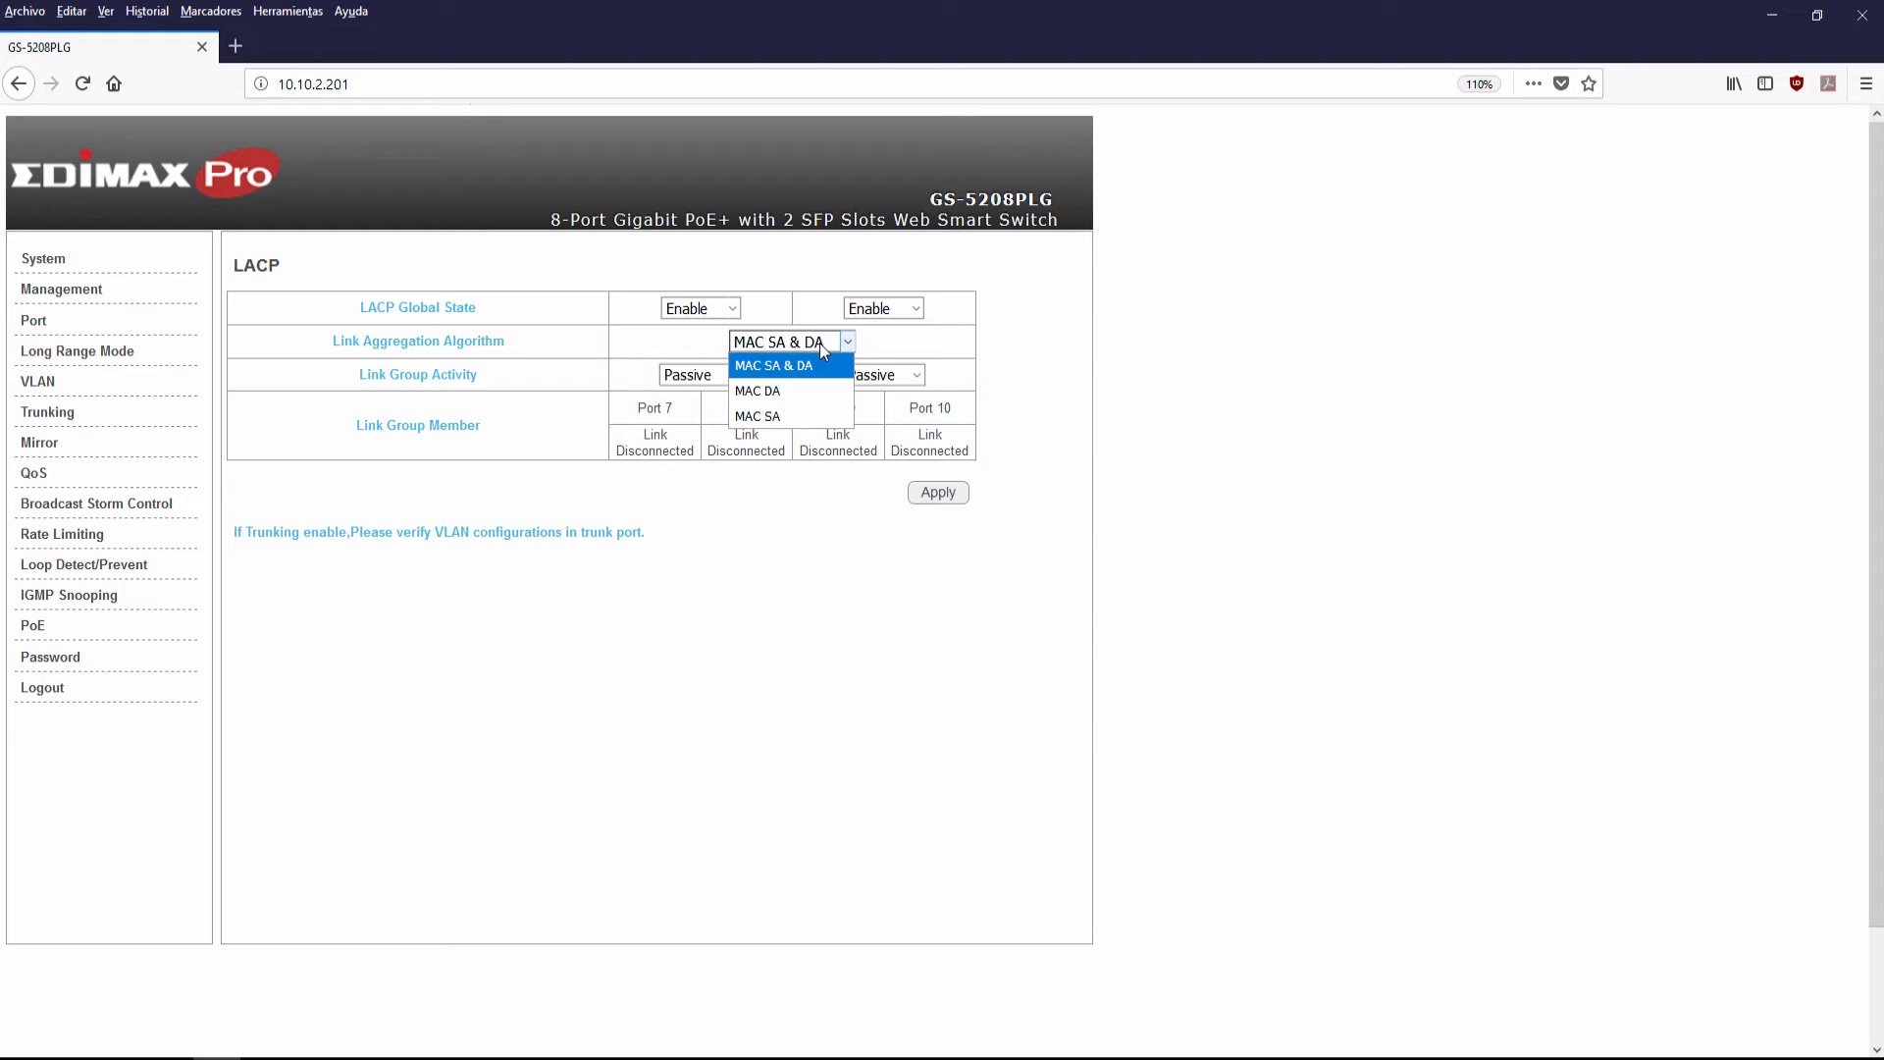
pyautogui.click(780, 396)
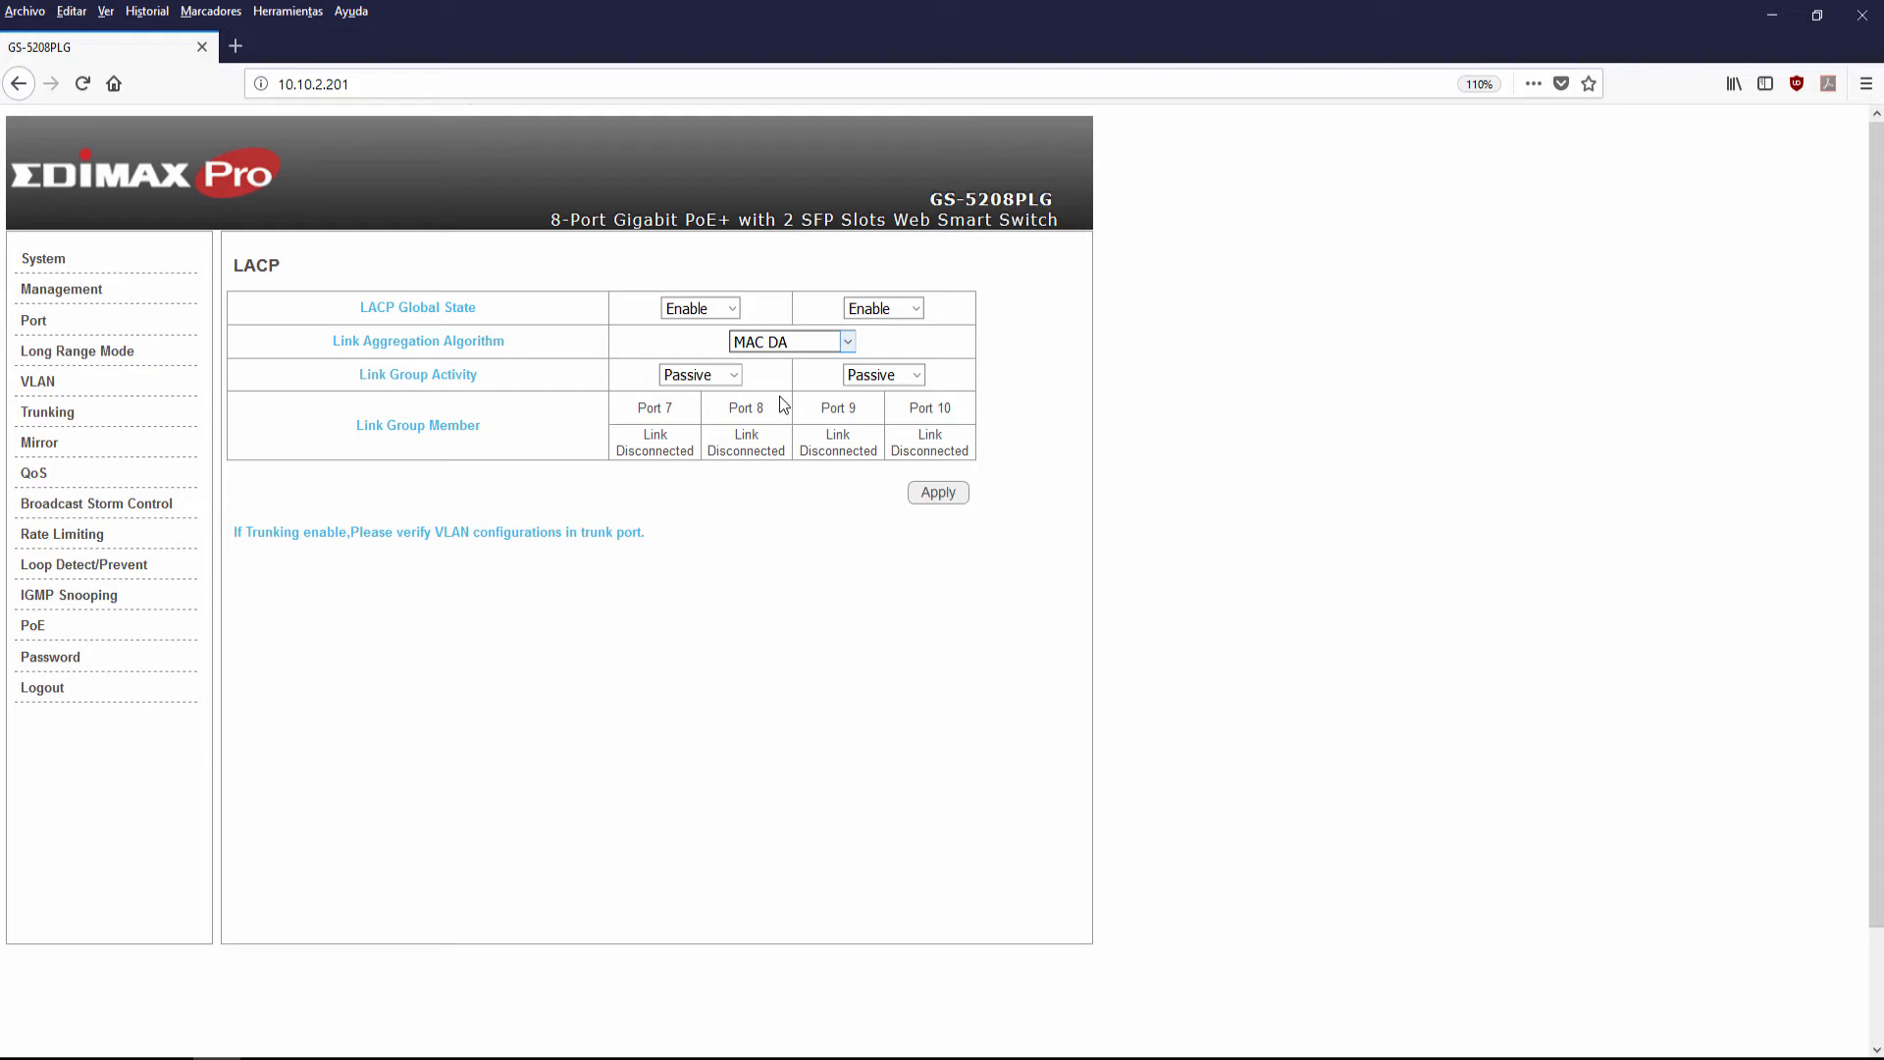
pyautogui.click(783, 342)
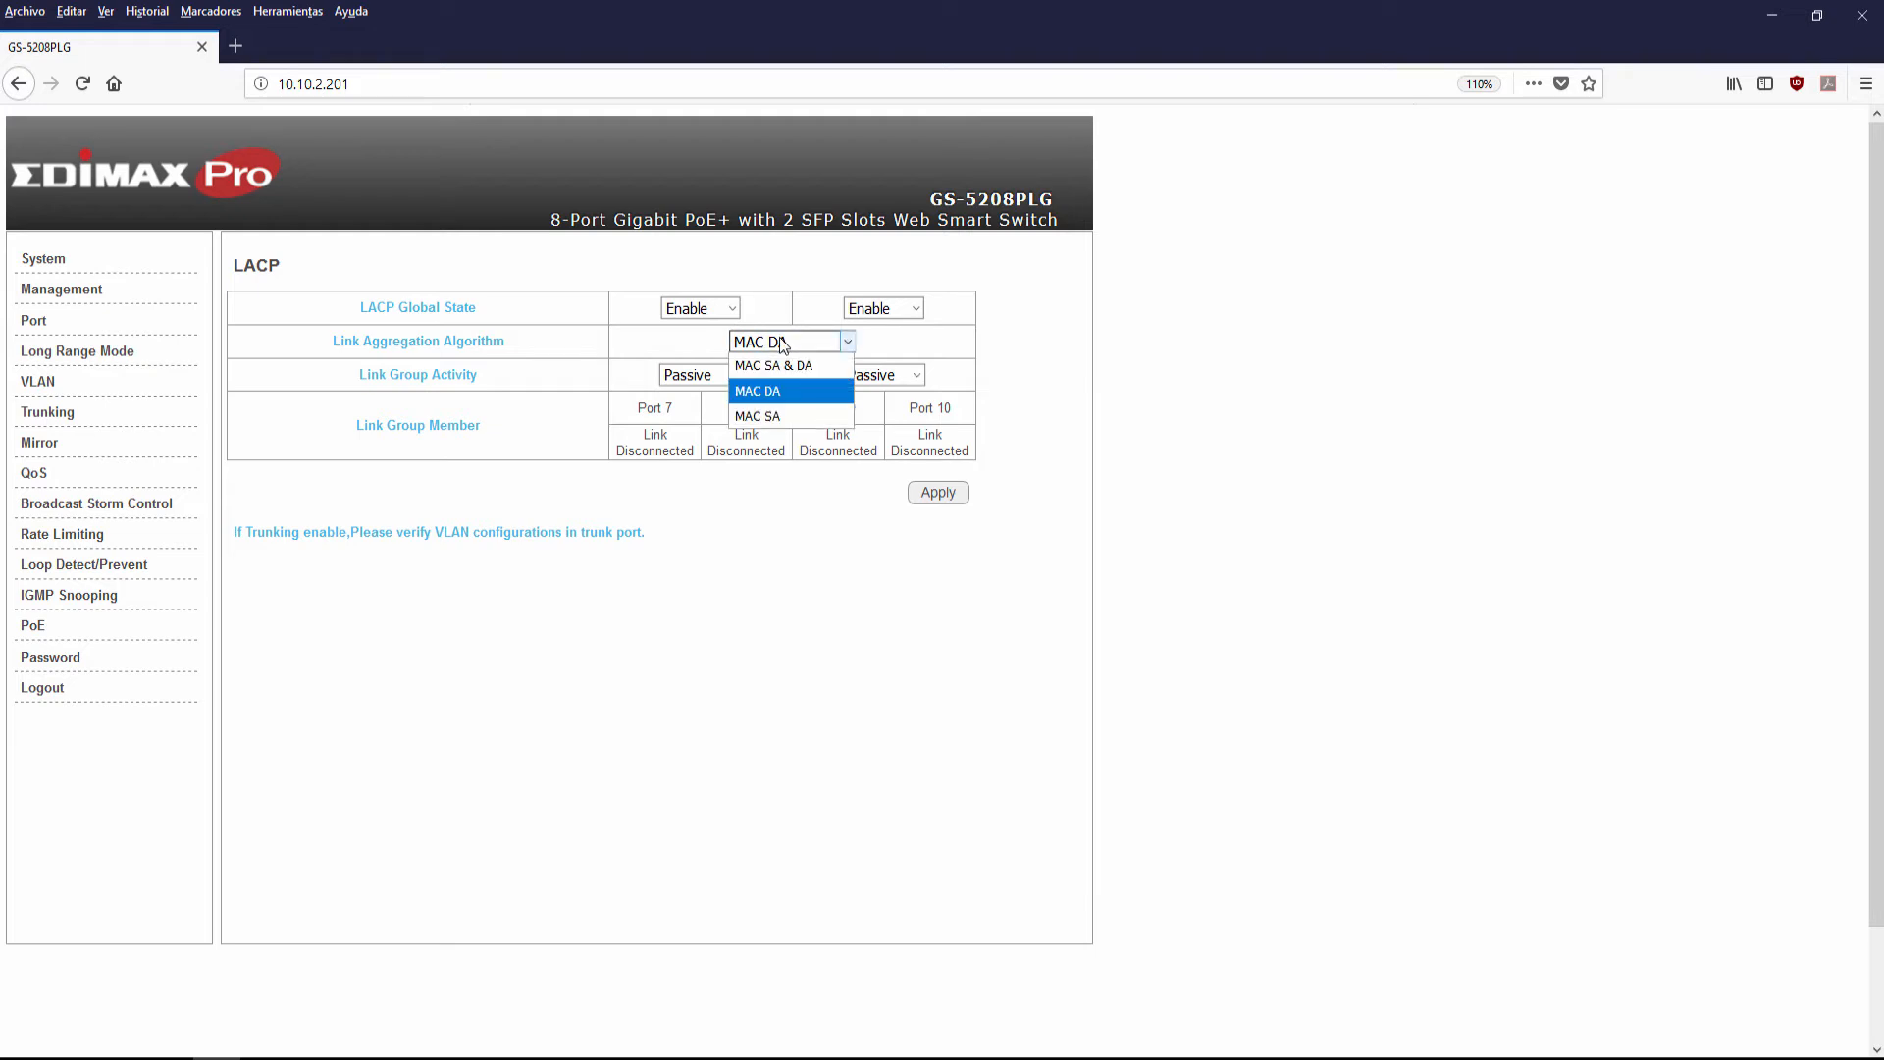
pyautogui.click(791, 409)
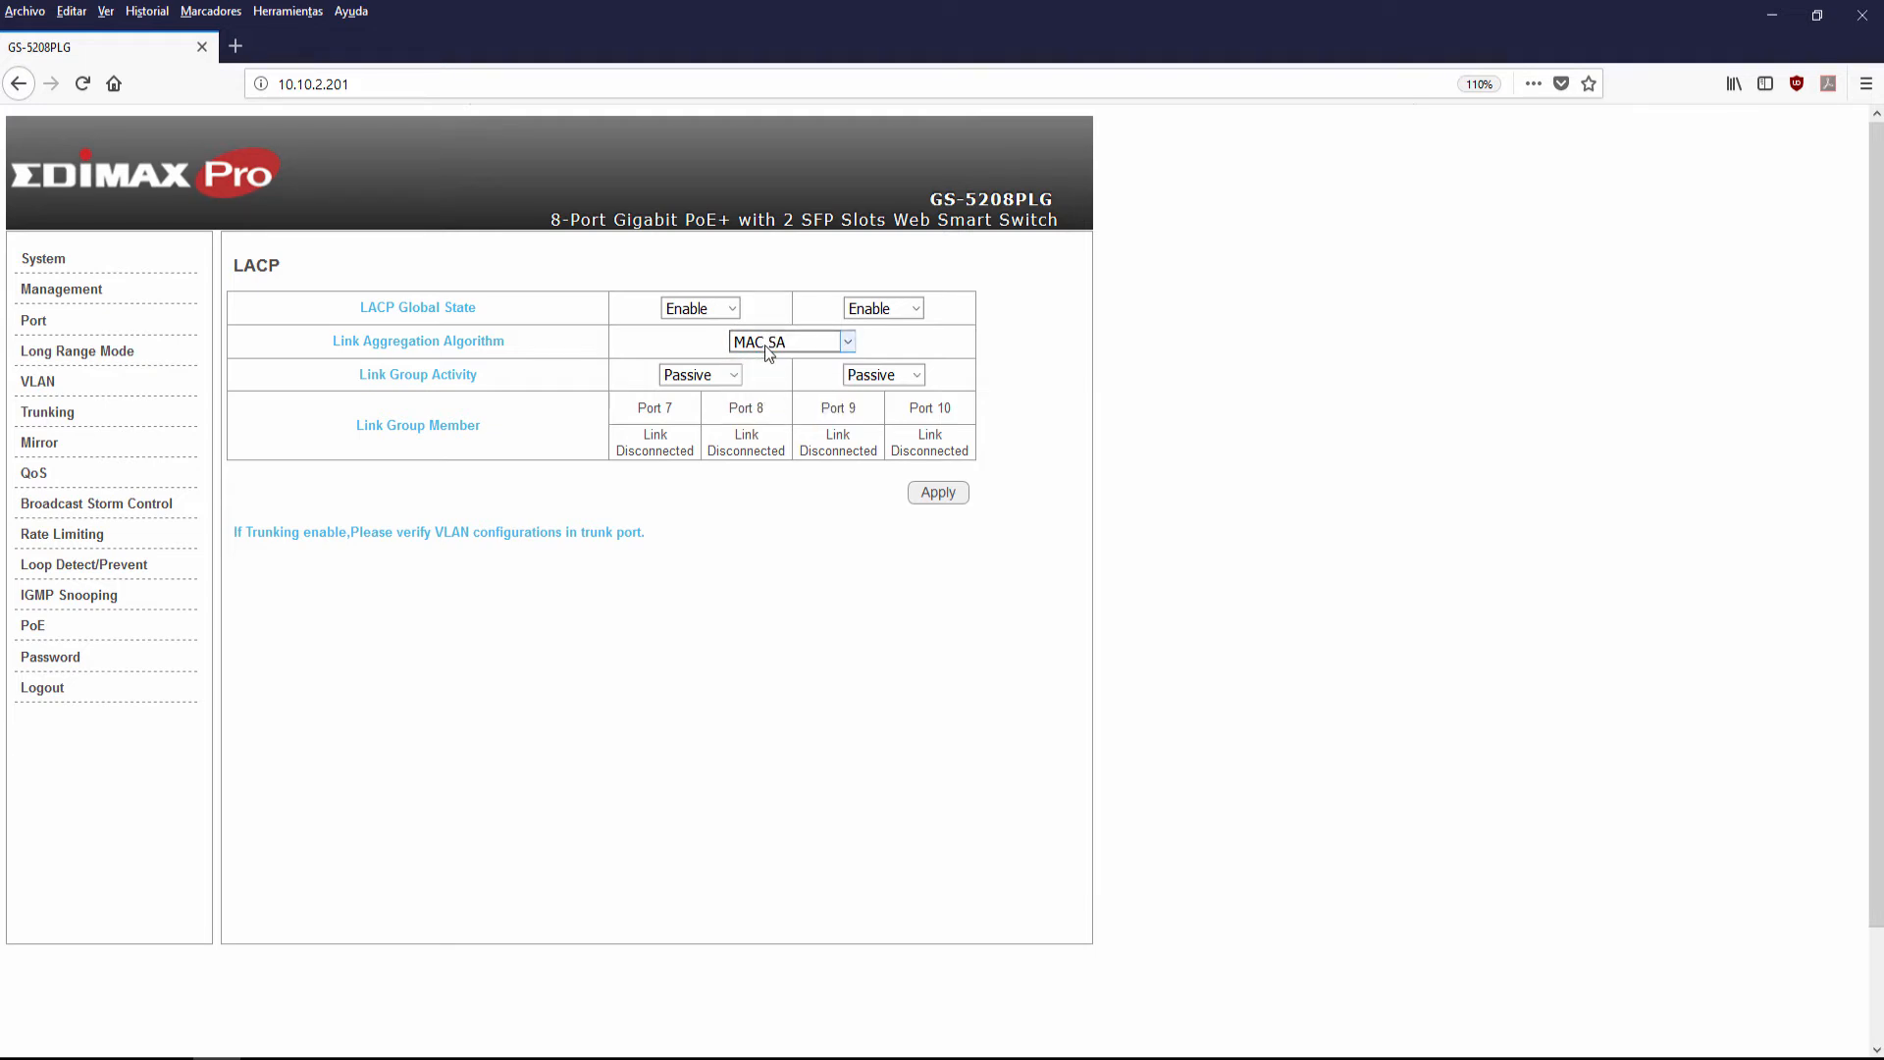
pyautogui.click(768, 343)
pyautogui.click(776, 366)
# - Set the link group activity to Active for the group containing ports 7 and 8
pyautogui.click(702, 377)
pyautogui.click(701, 381)
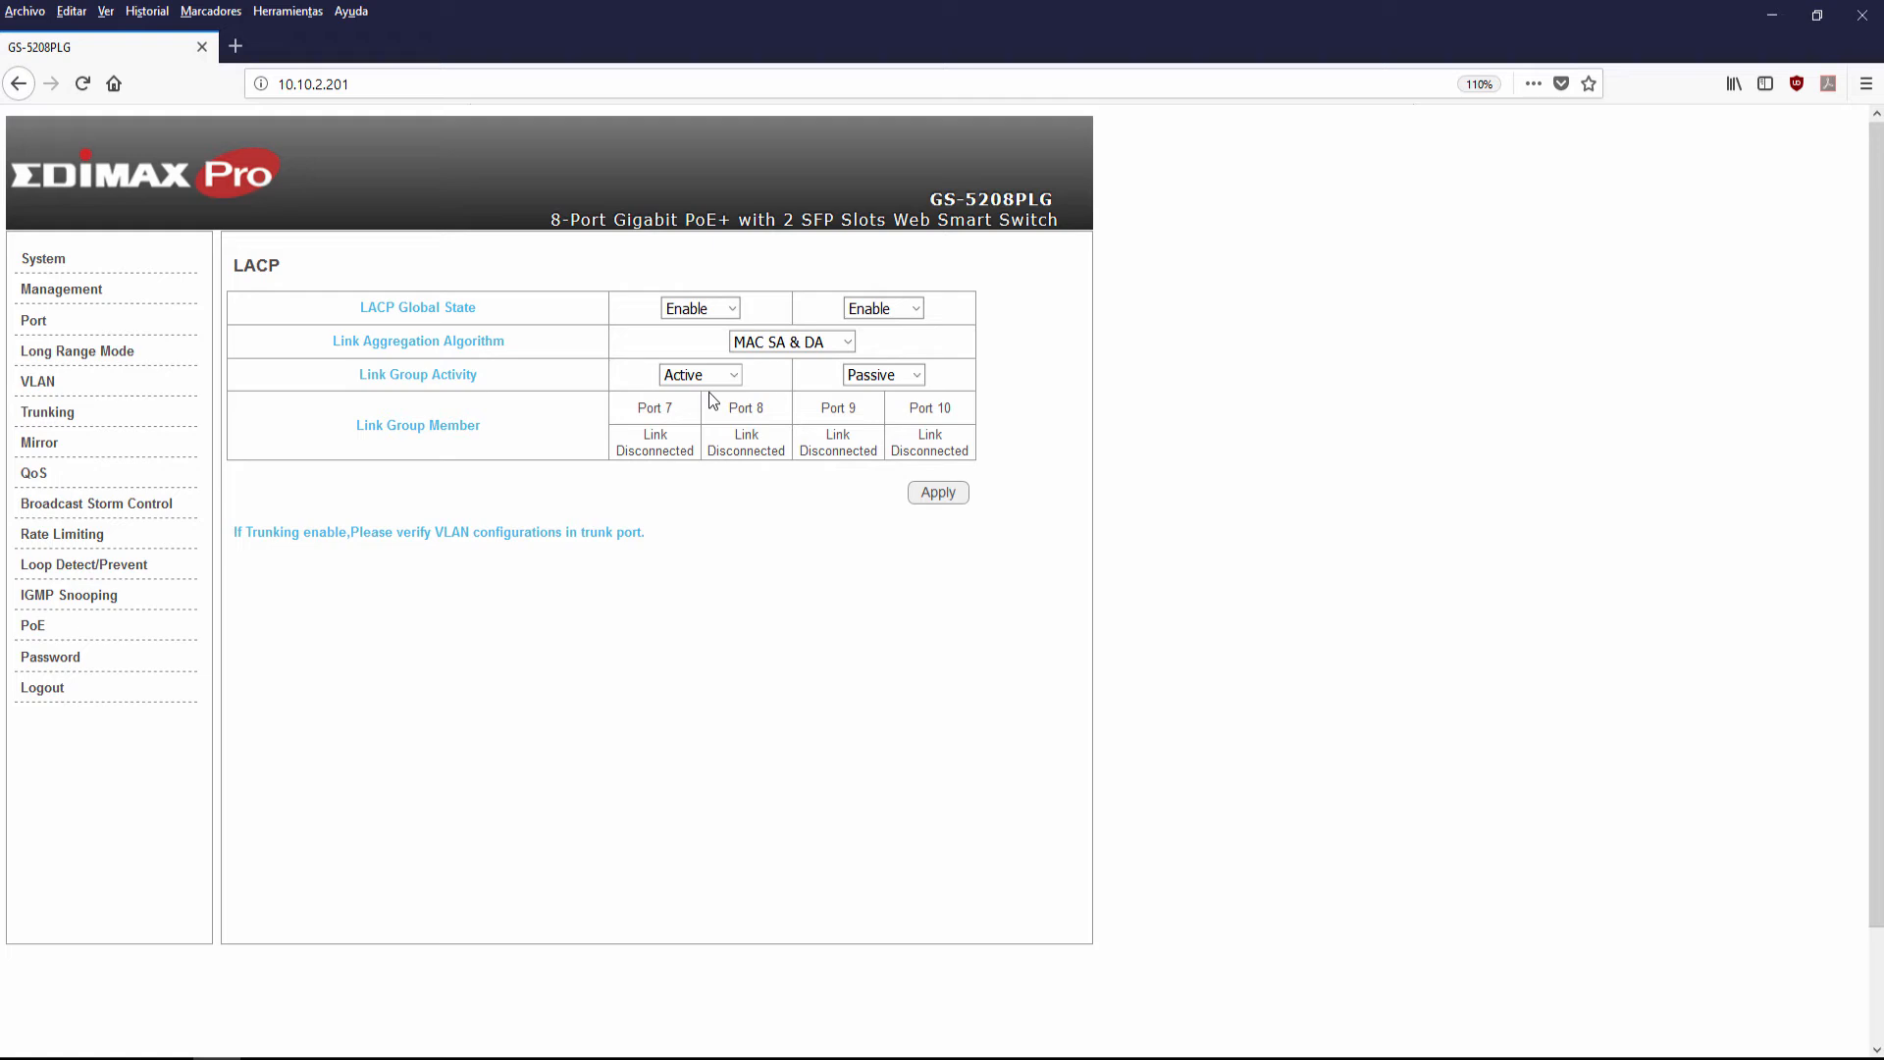
# - Open the mirror settings, include port 8 in the mirrored ports and set the mirror direction to Both
pyautogui.click(96, 443)
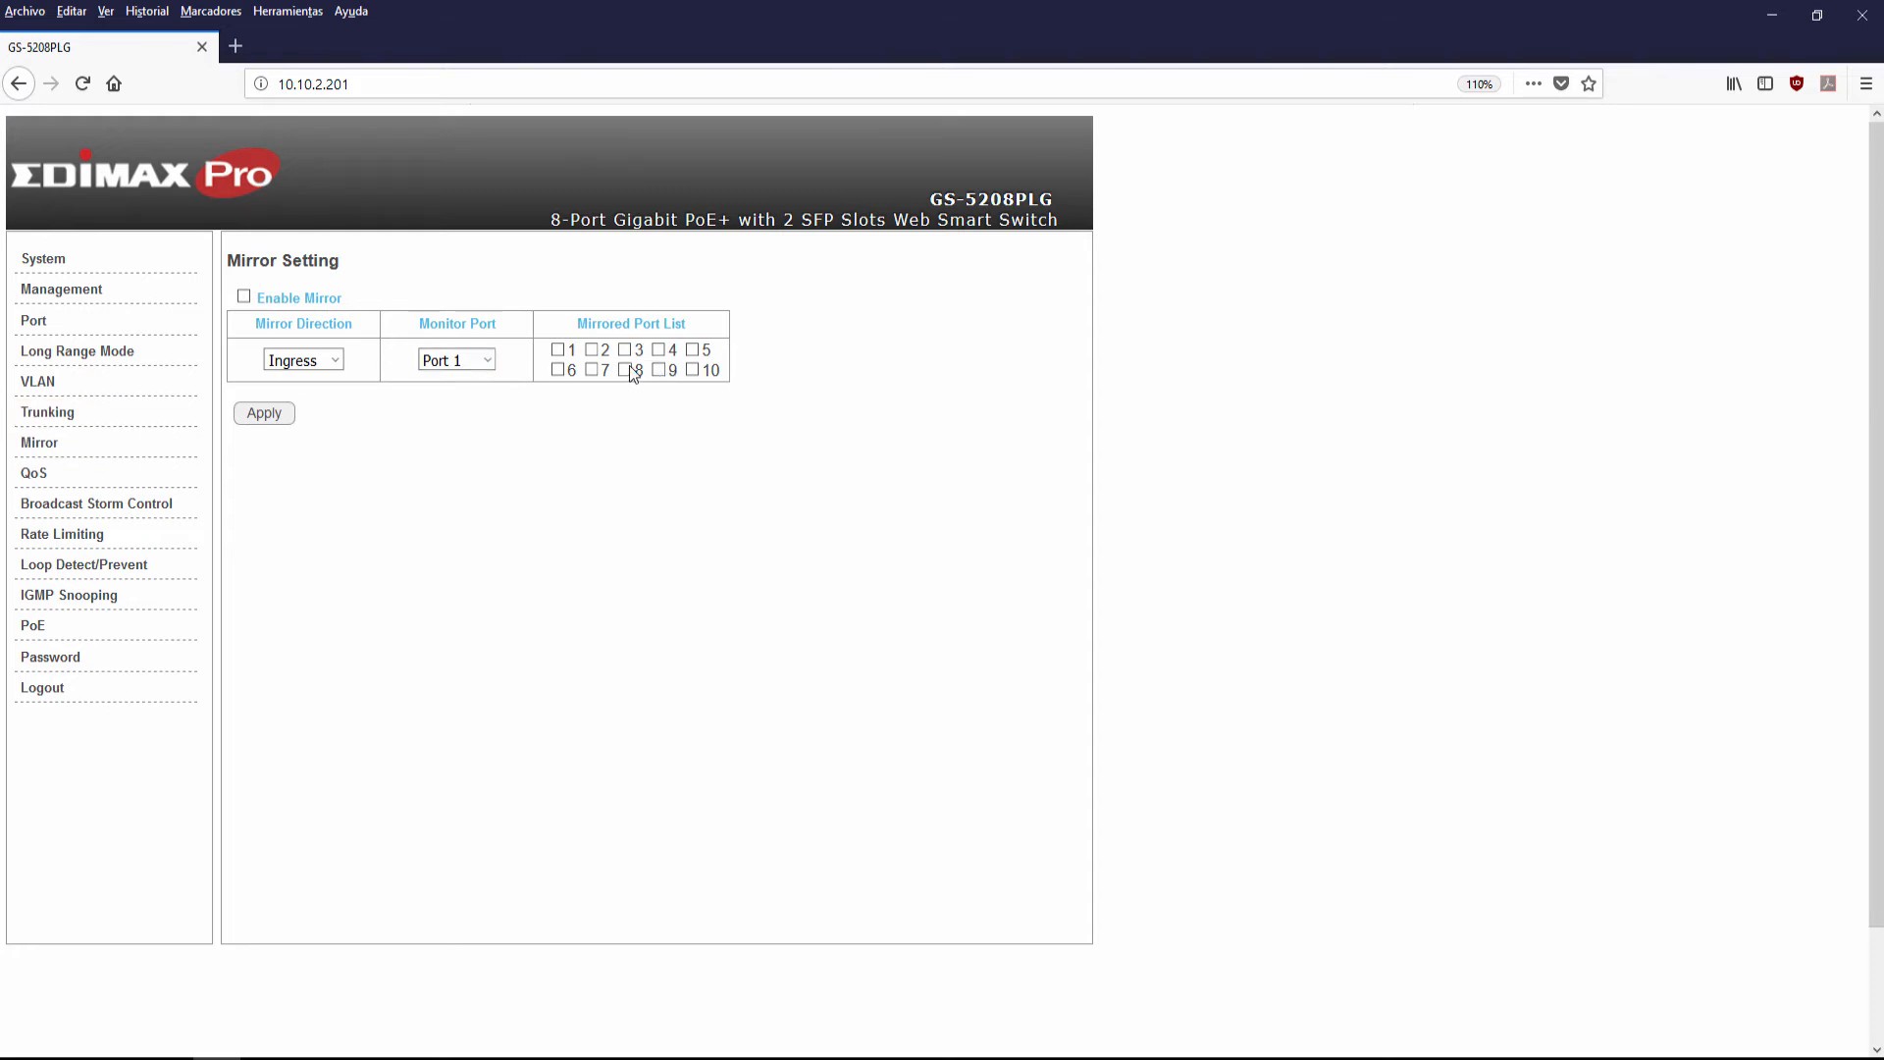
pyautogui.click(327, 361)
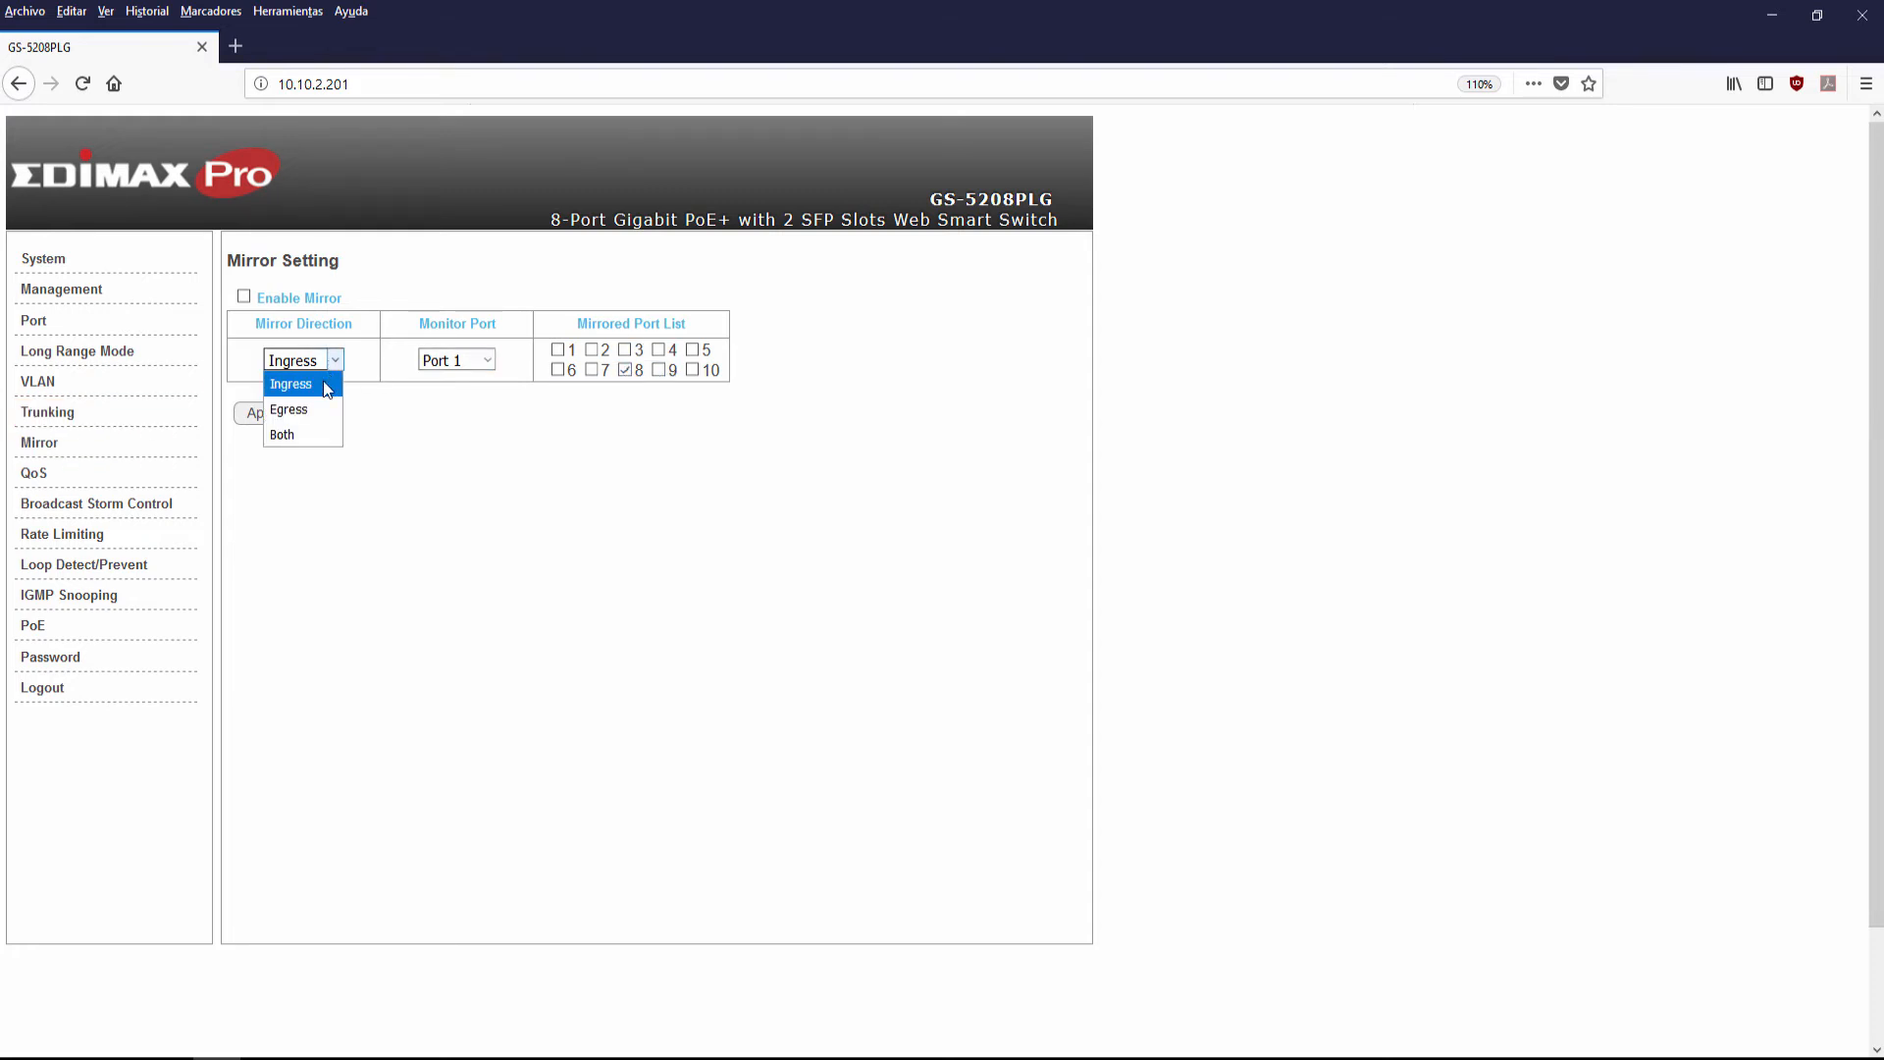
pyautogui.click(316, 406)
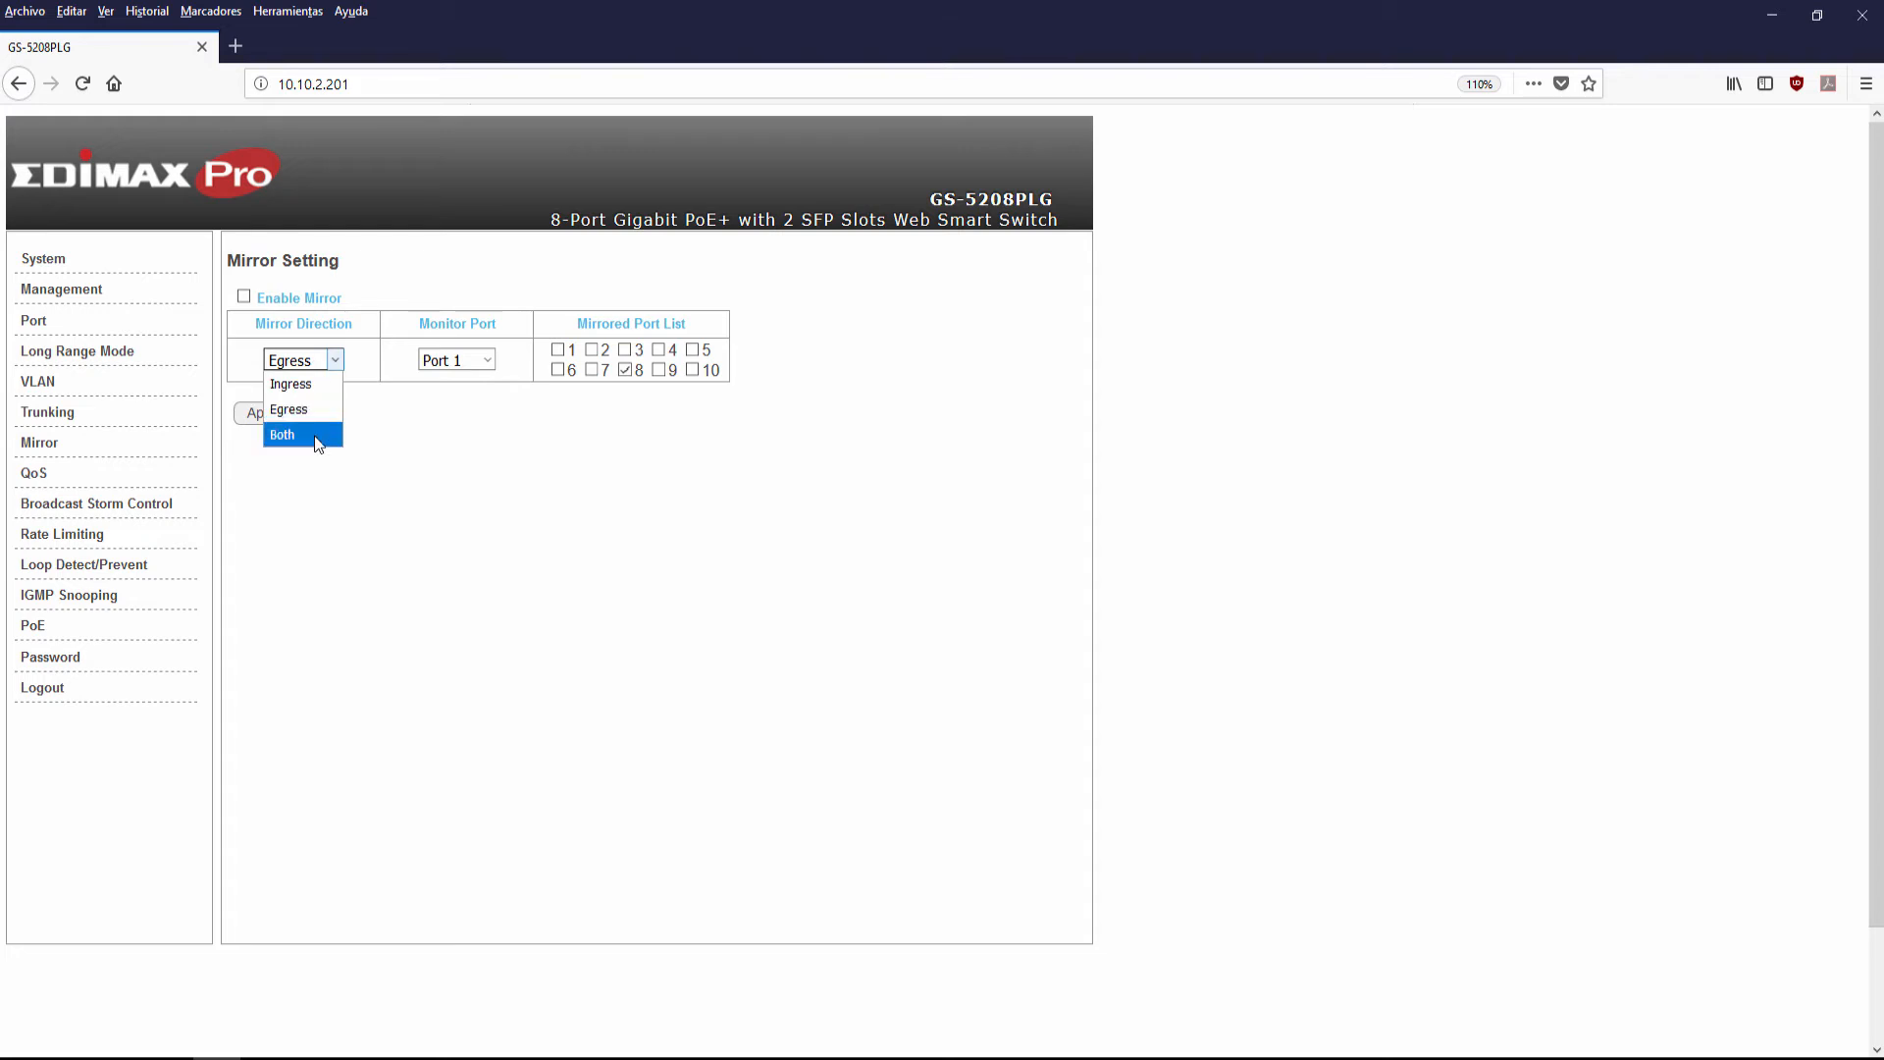
pyautogui.click(294, 435)
# - Choose Port 1 as the mirror's monitor port and review the other available monitor ports
pyautogui.click(462, 360)
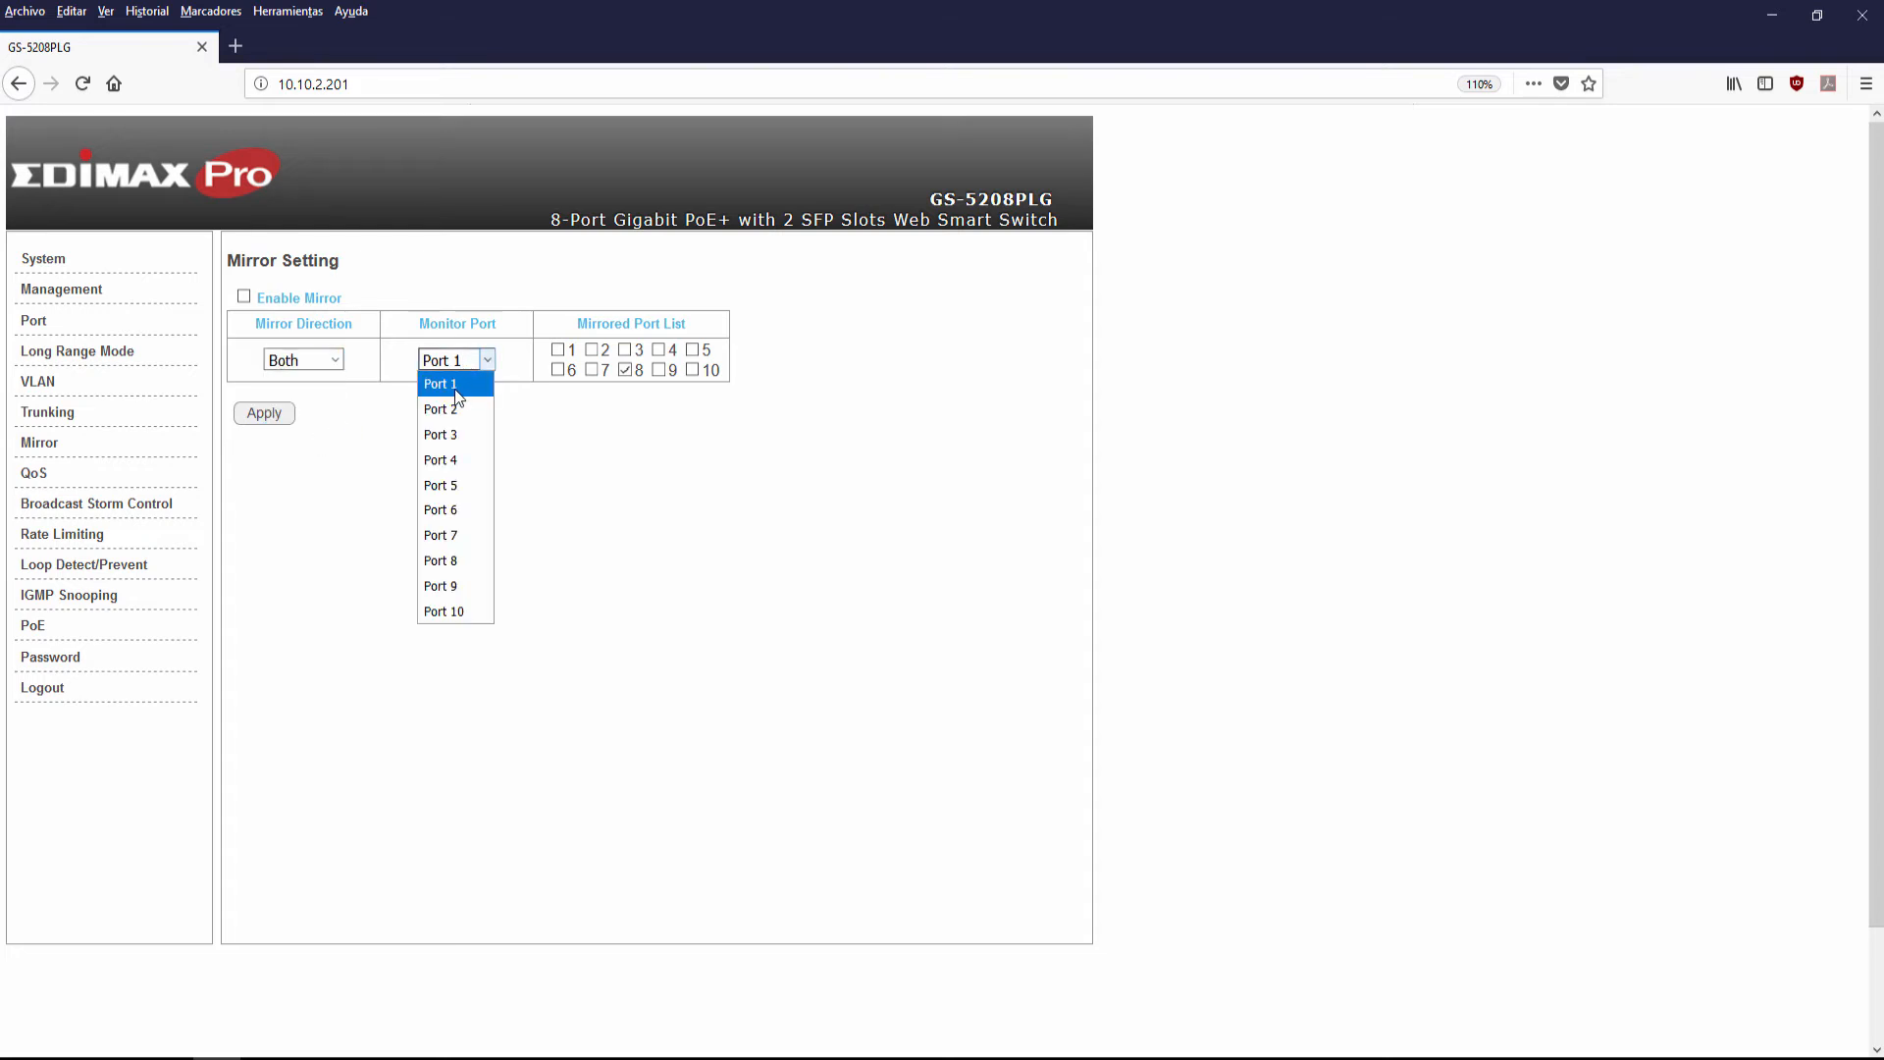
pyautogui.click(455, 388)
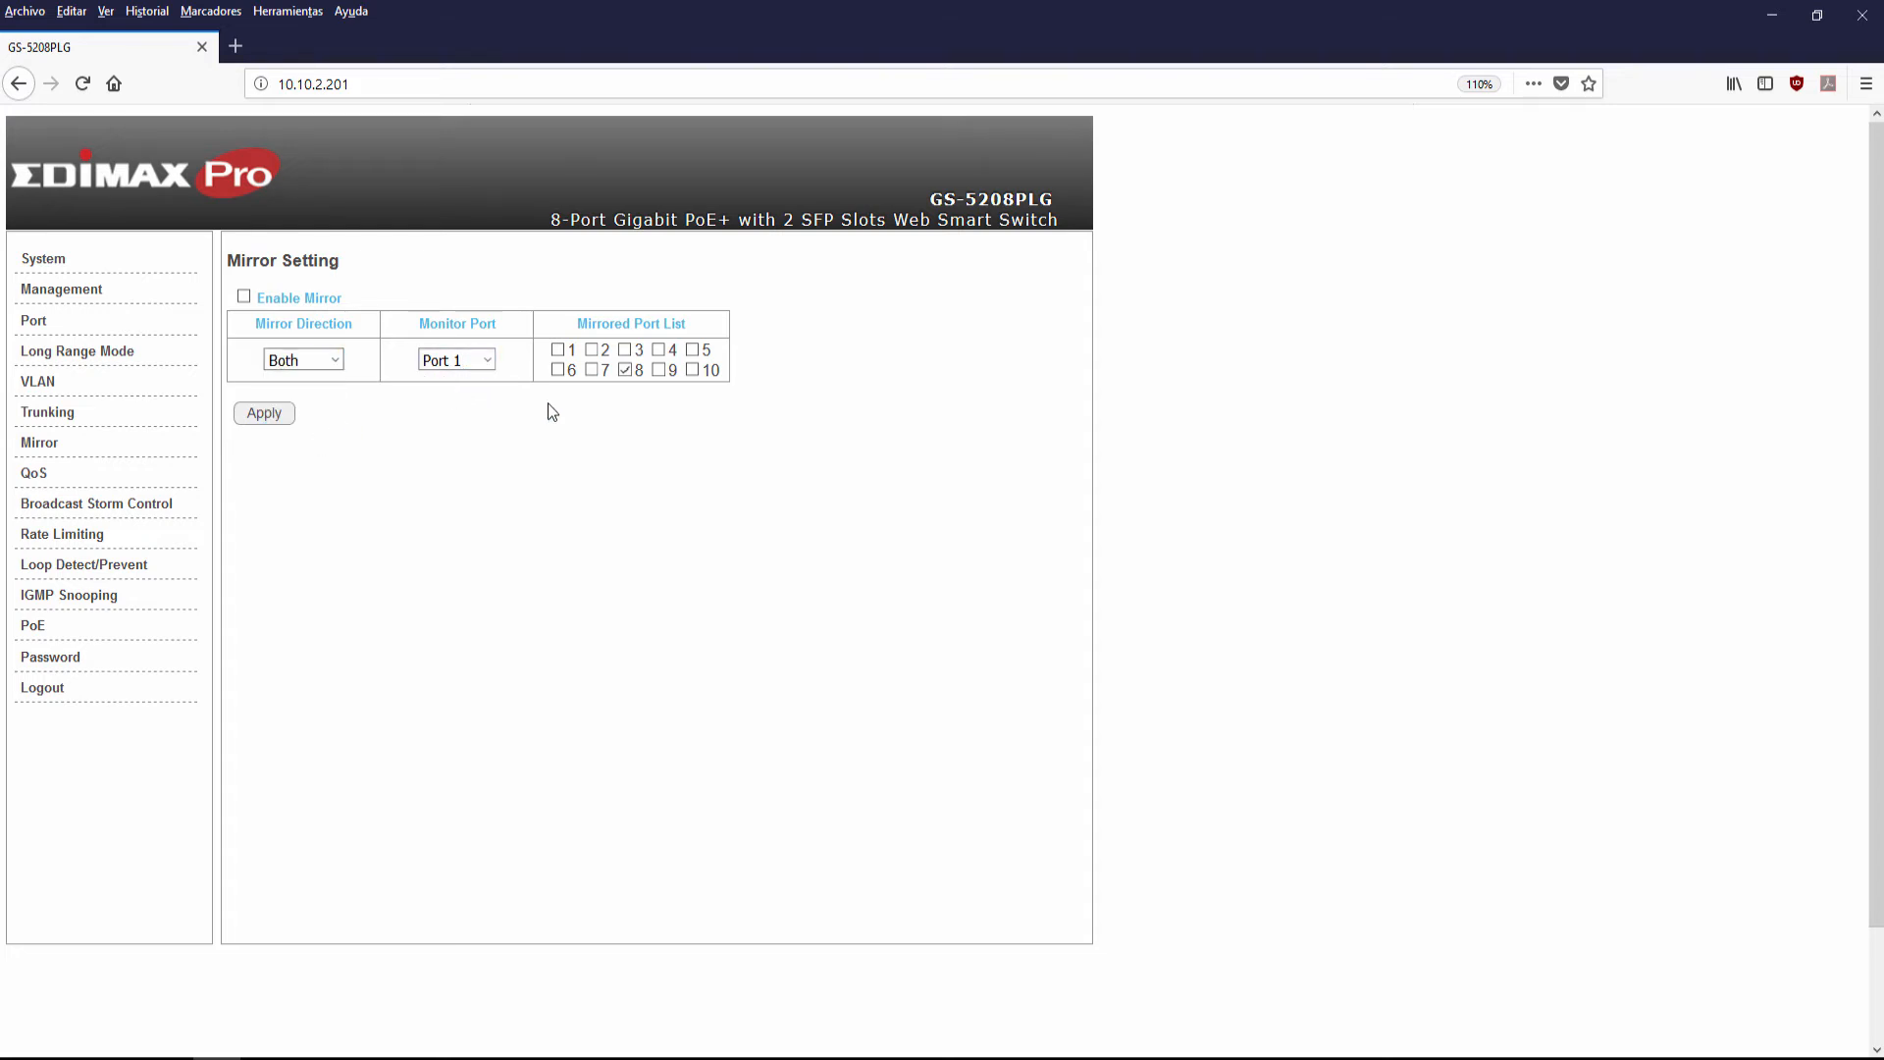
pyautogui.click(467, 362)
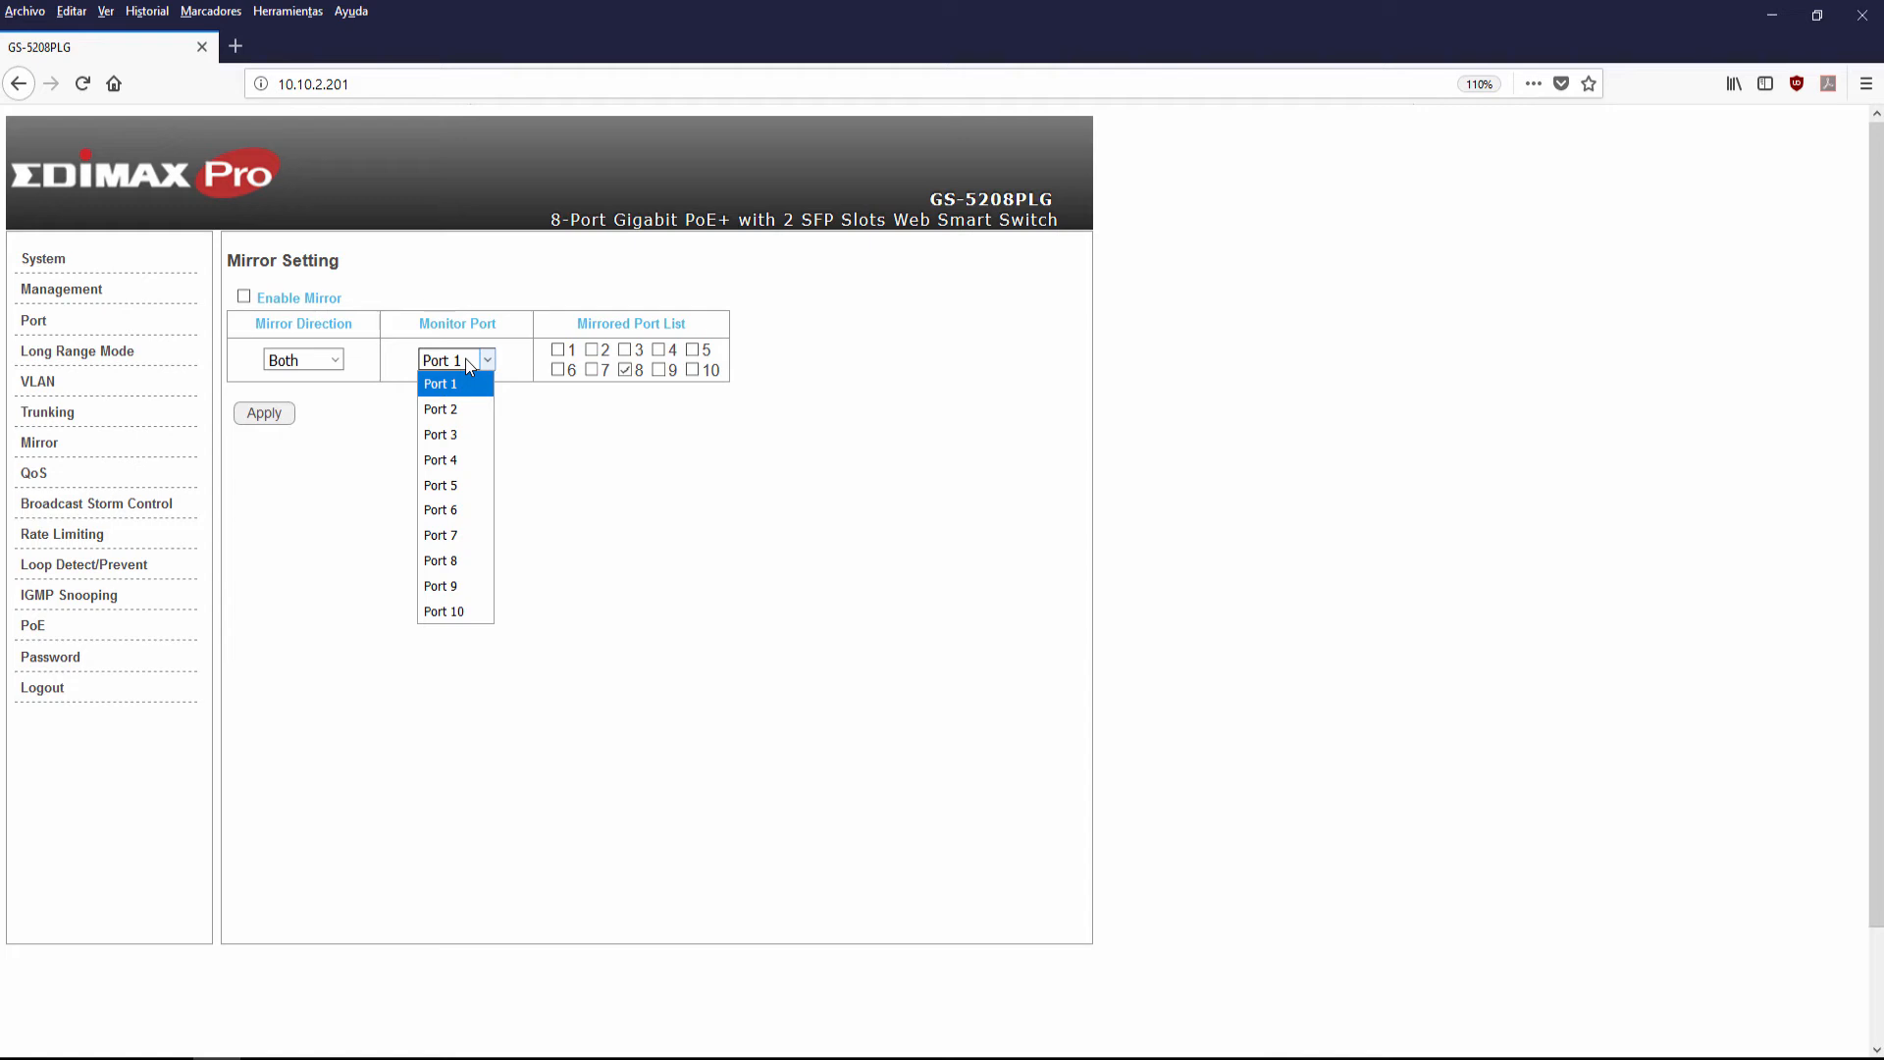
pyautogui.click(645, 397)
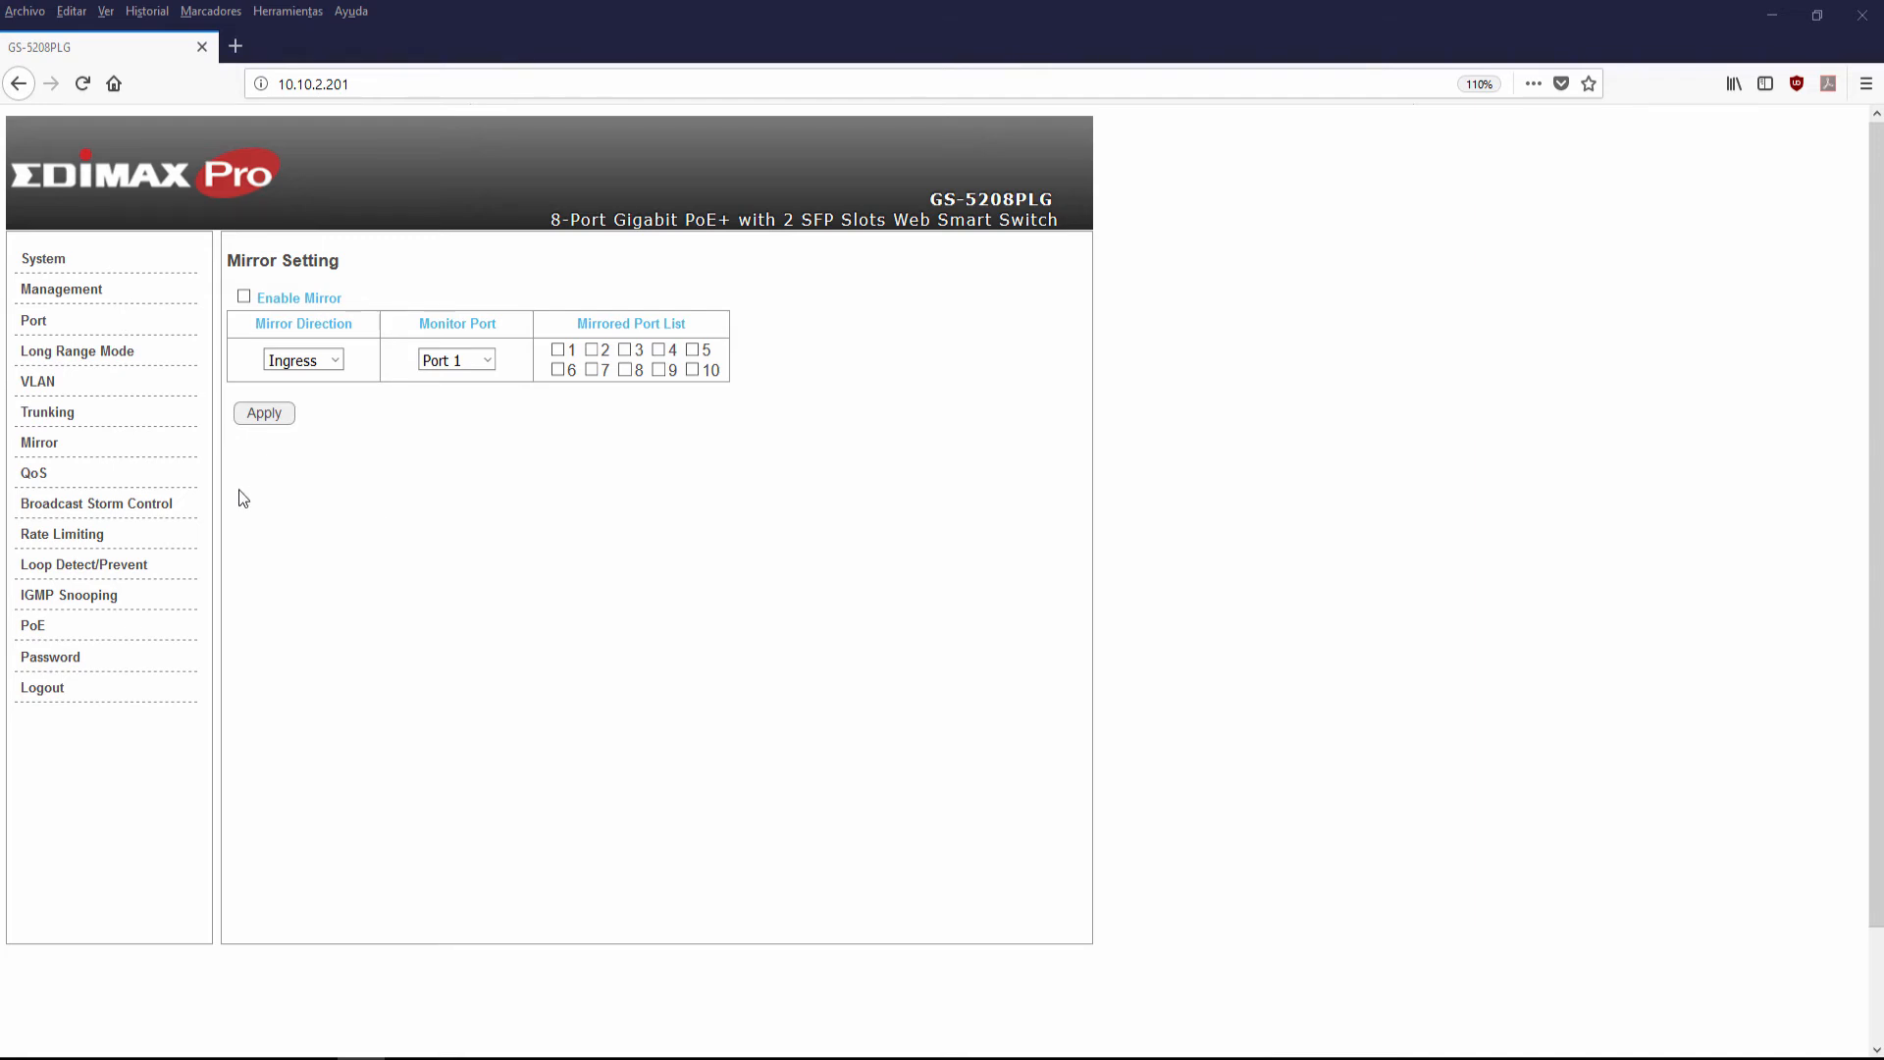
# - Open the QoS settings, switch the QoS type to Port-Based QoS and change it to IEEE 802.1p QoS
pyautogui.click(155, 475)
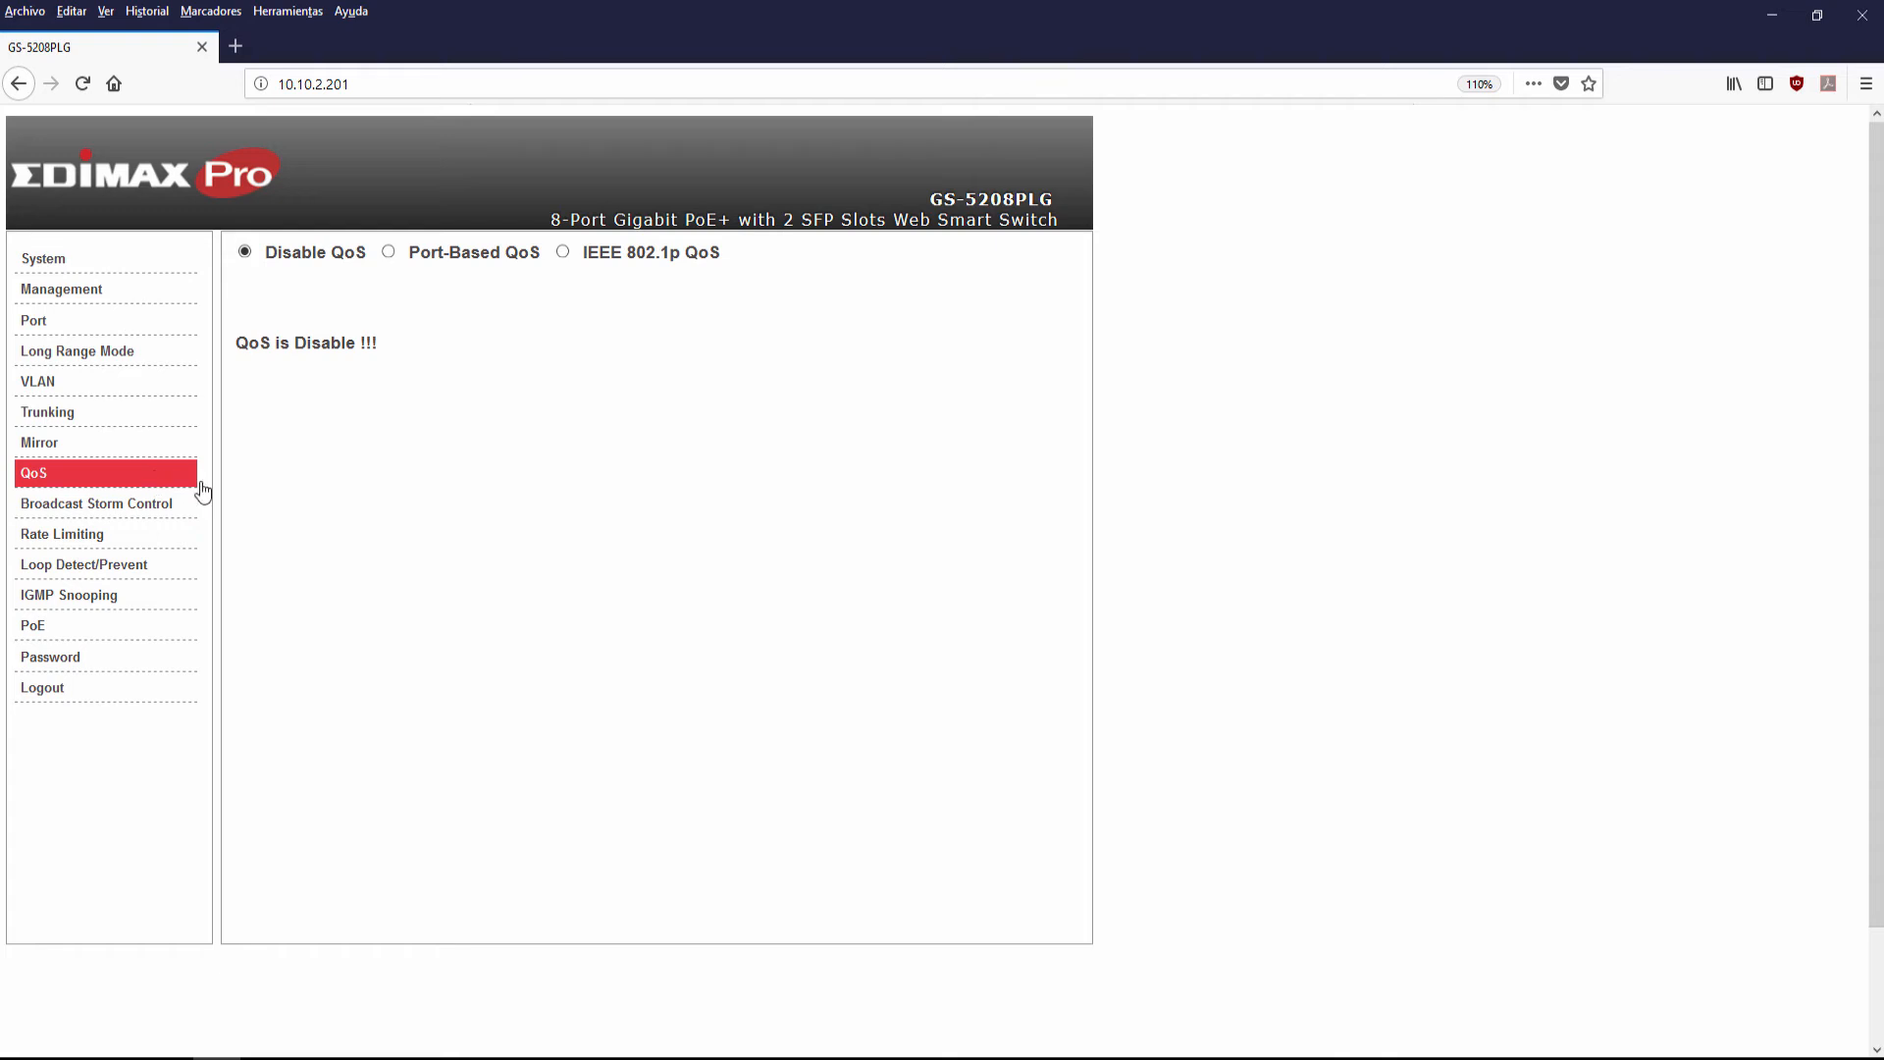
pyautogui.click(389, 253)
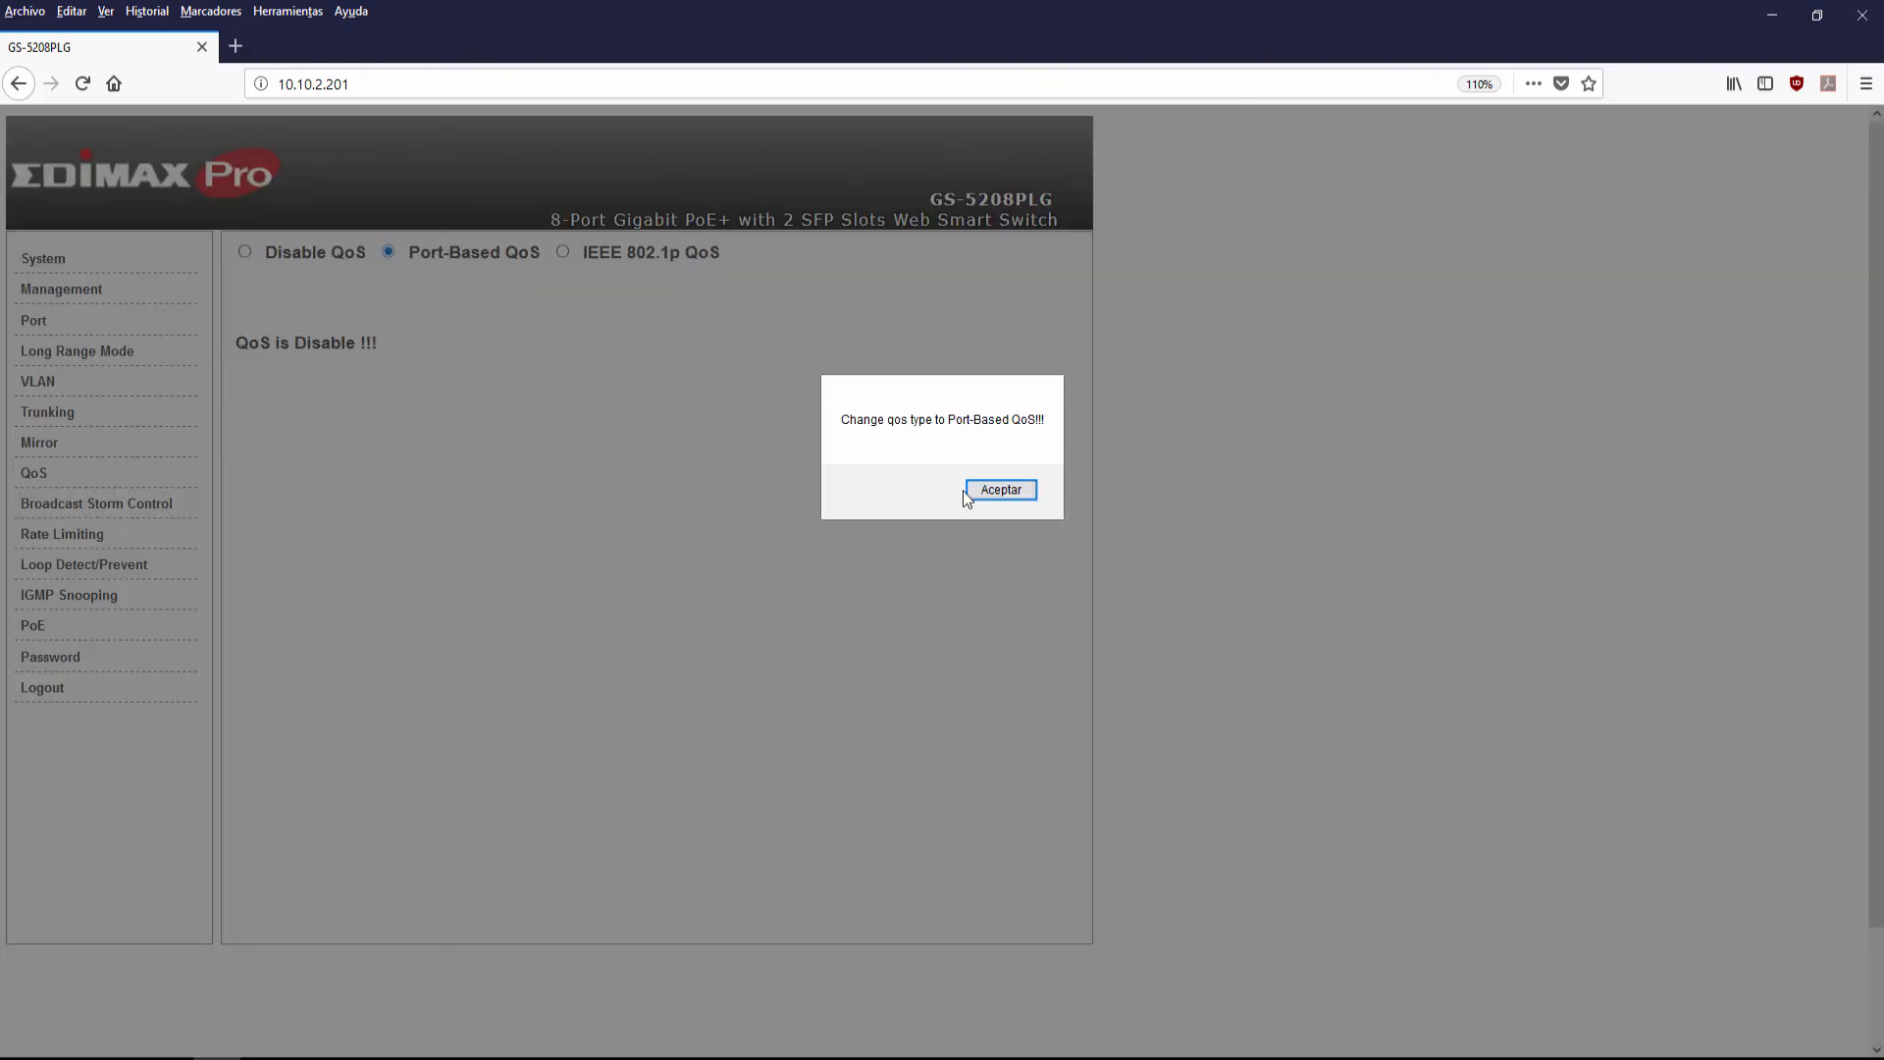
pyautogui.click(997, 490)
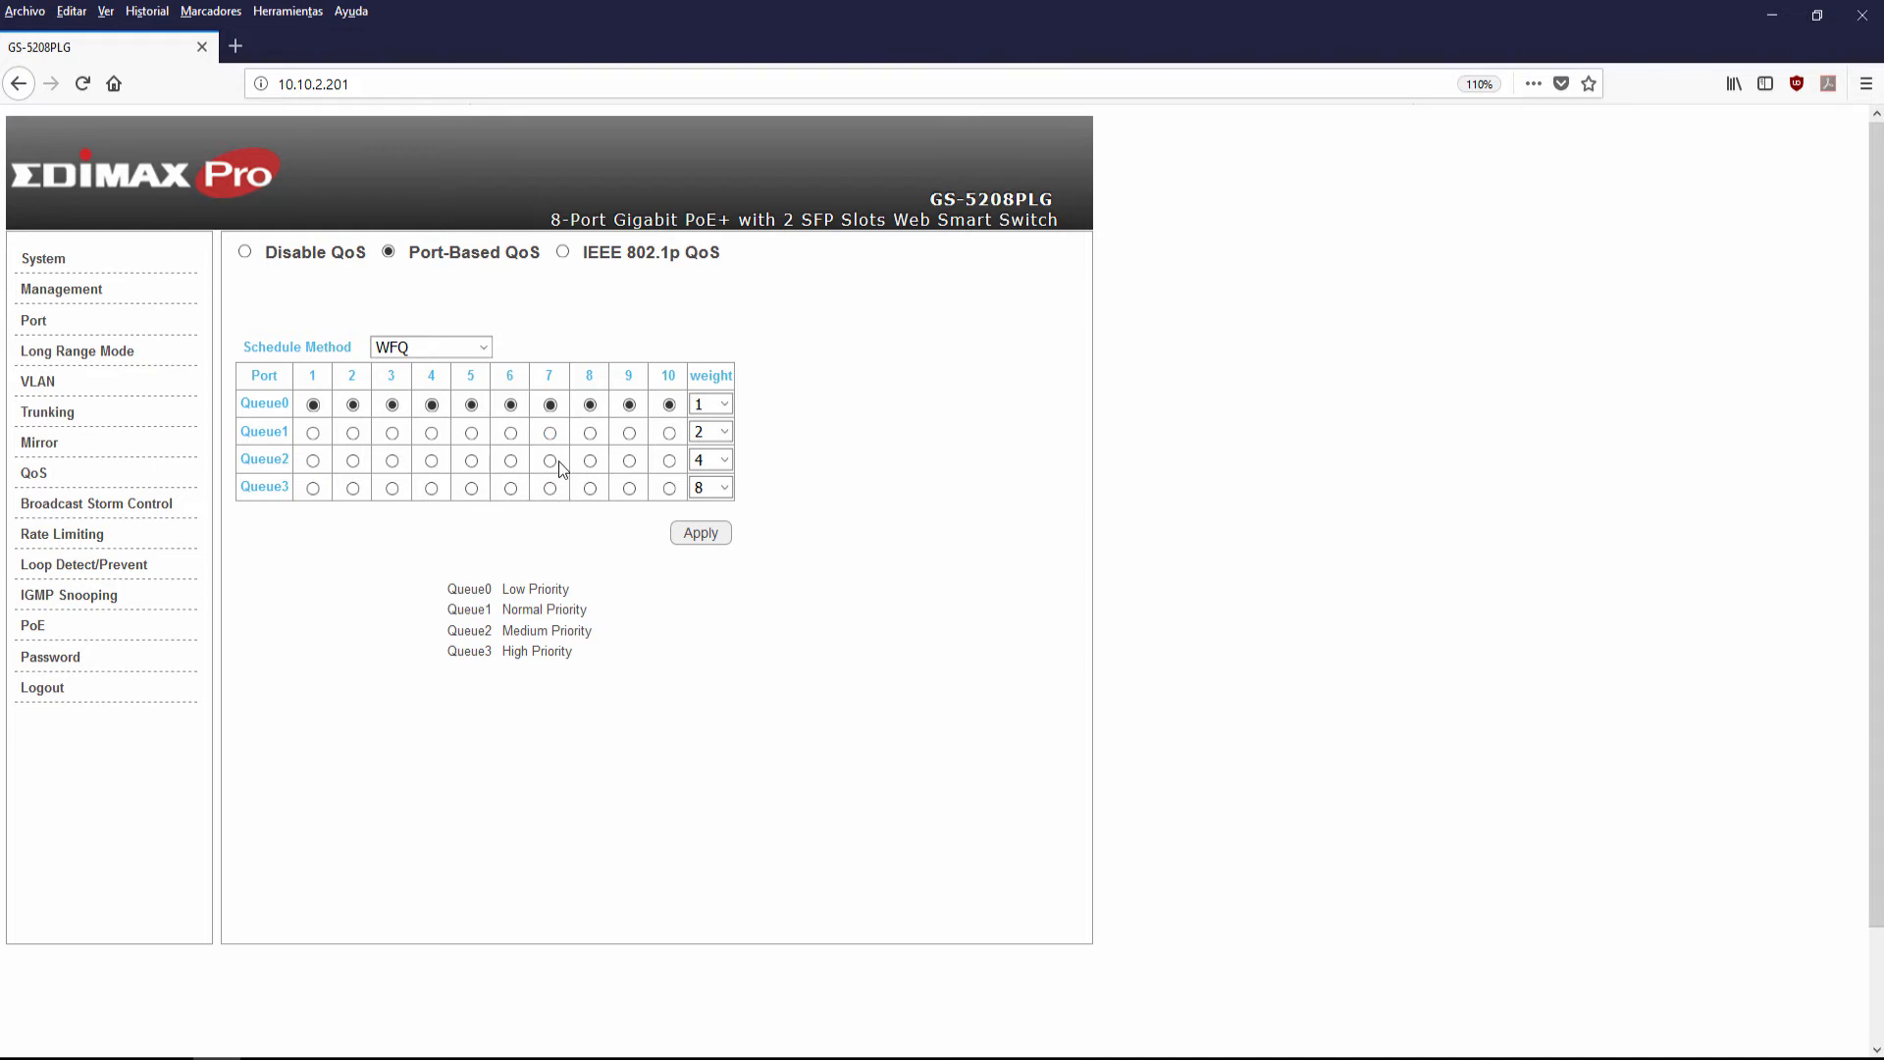
pyautogui.click(562, 252)
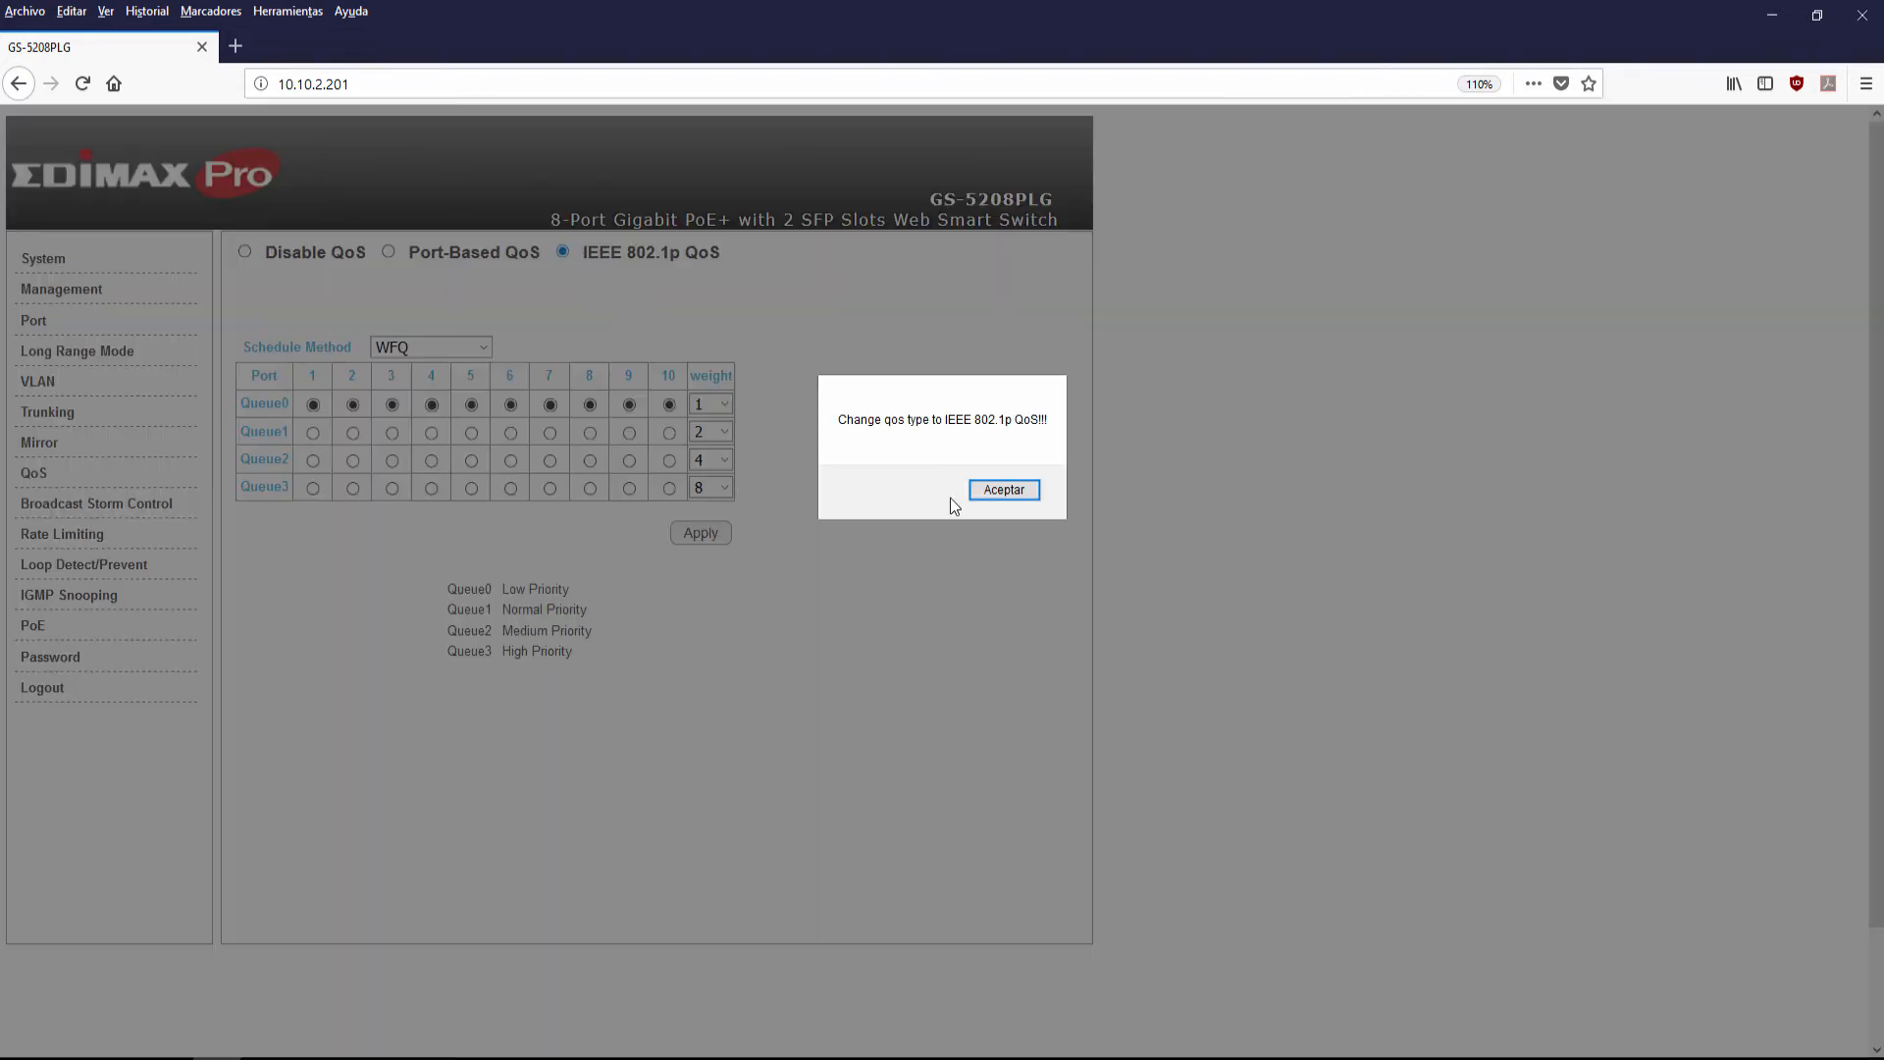
pyautogui.click(993, 494)
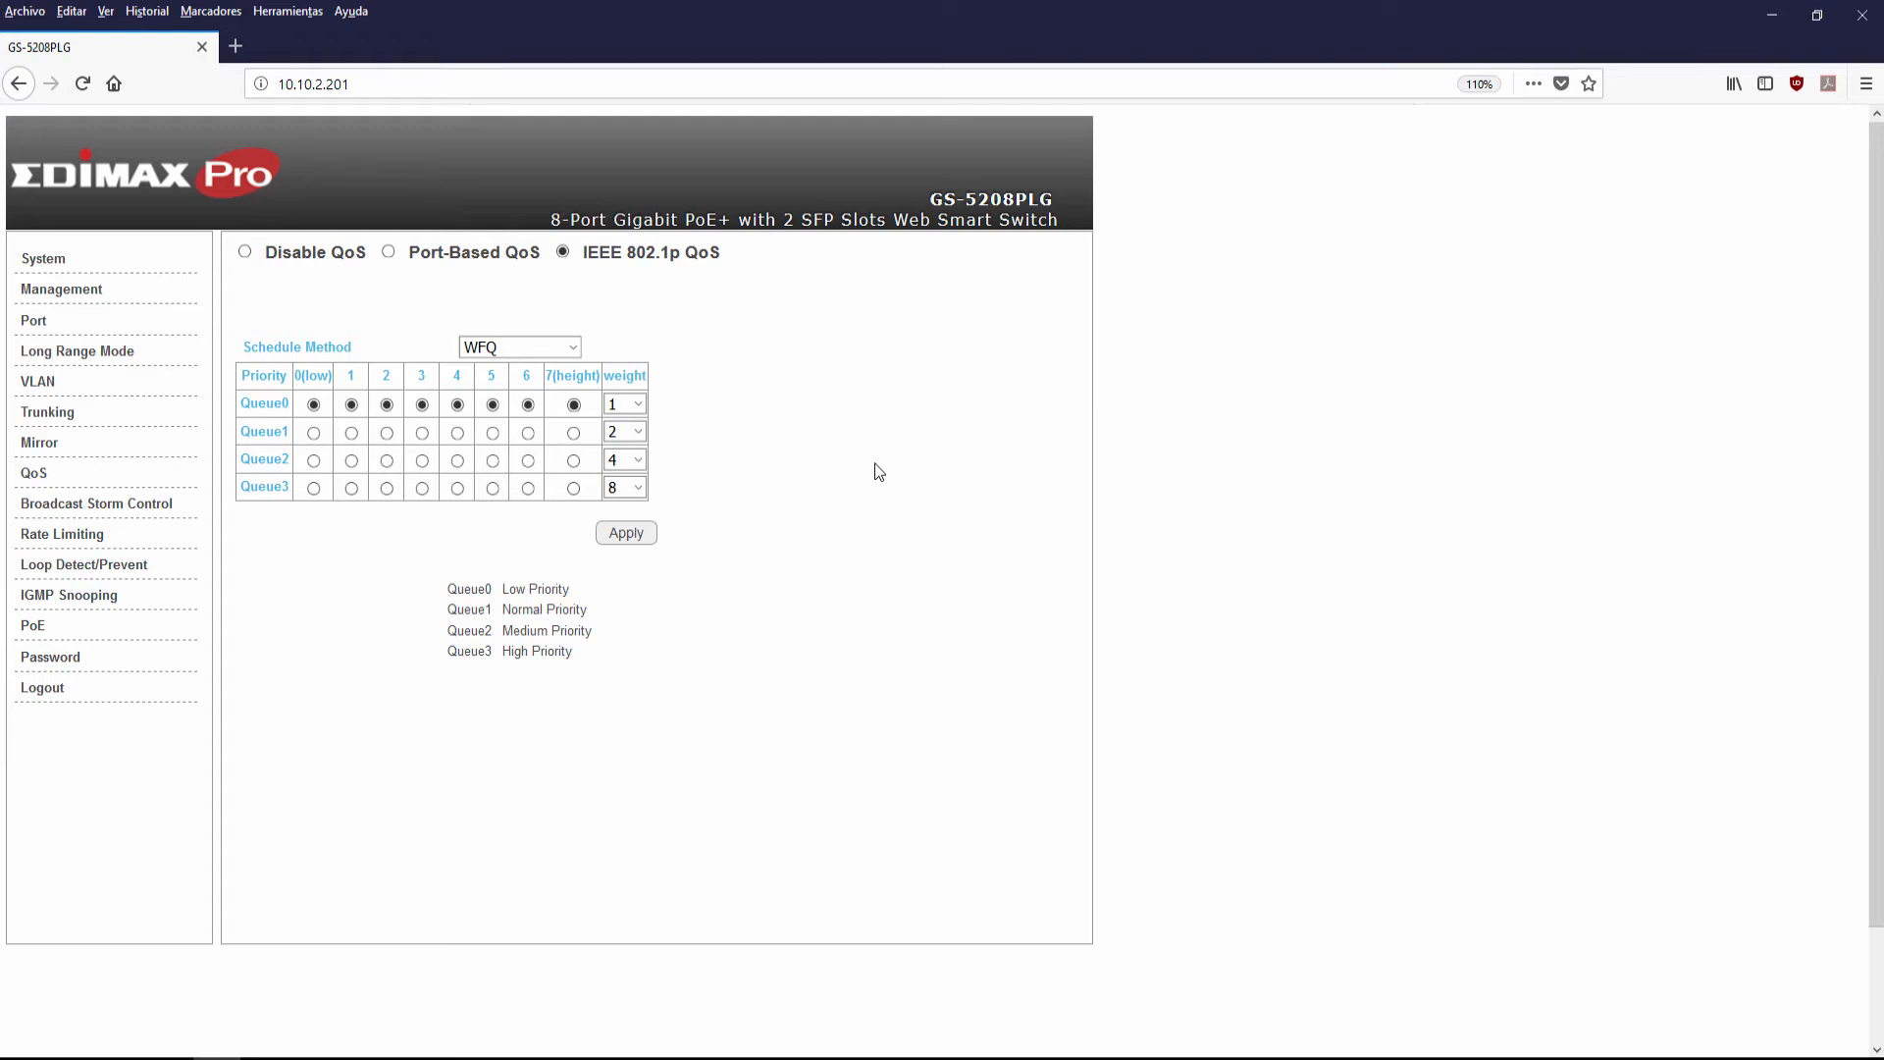
# - Open the broadcast storm control settings and examine the available rate limits for broadcast traffic
pyautogui.click(127, 517)
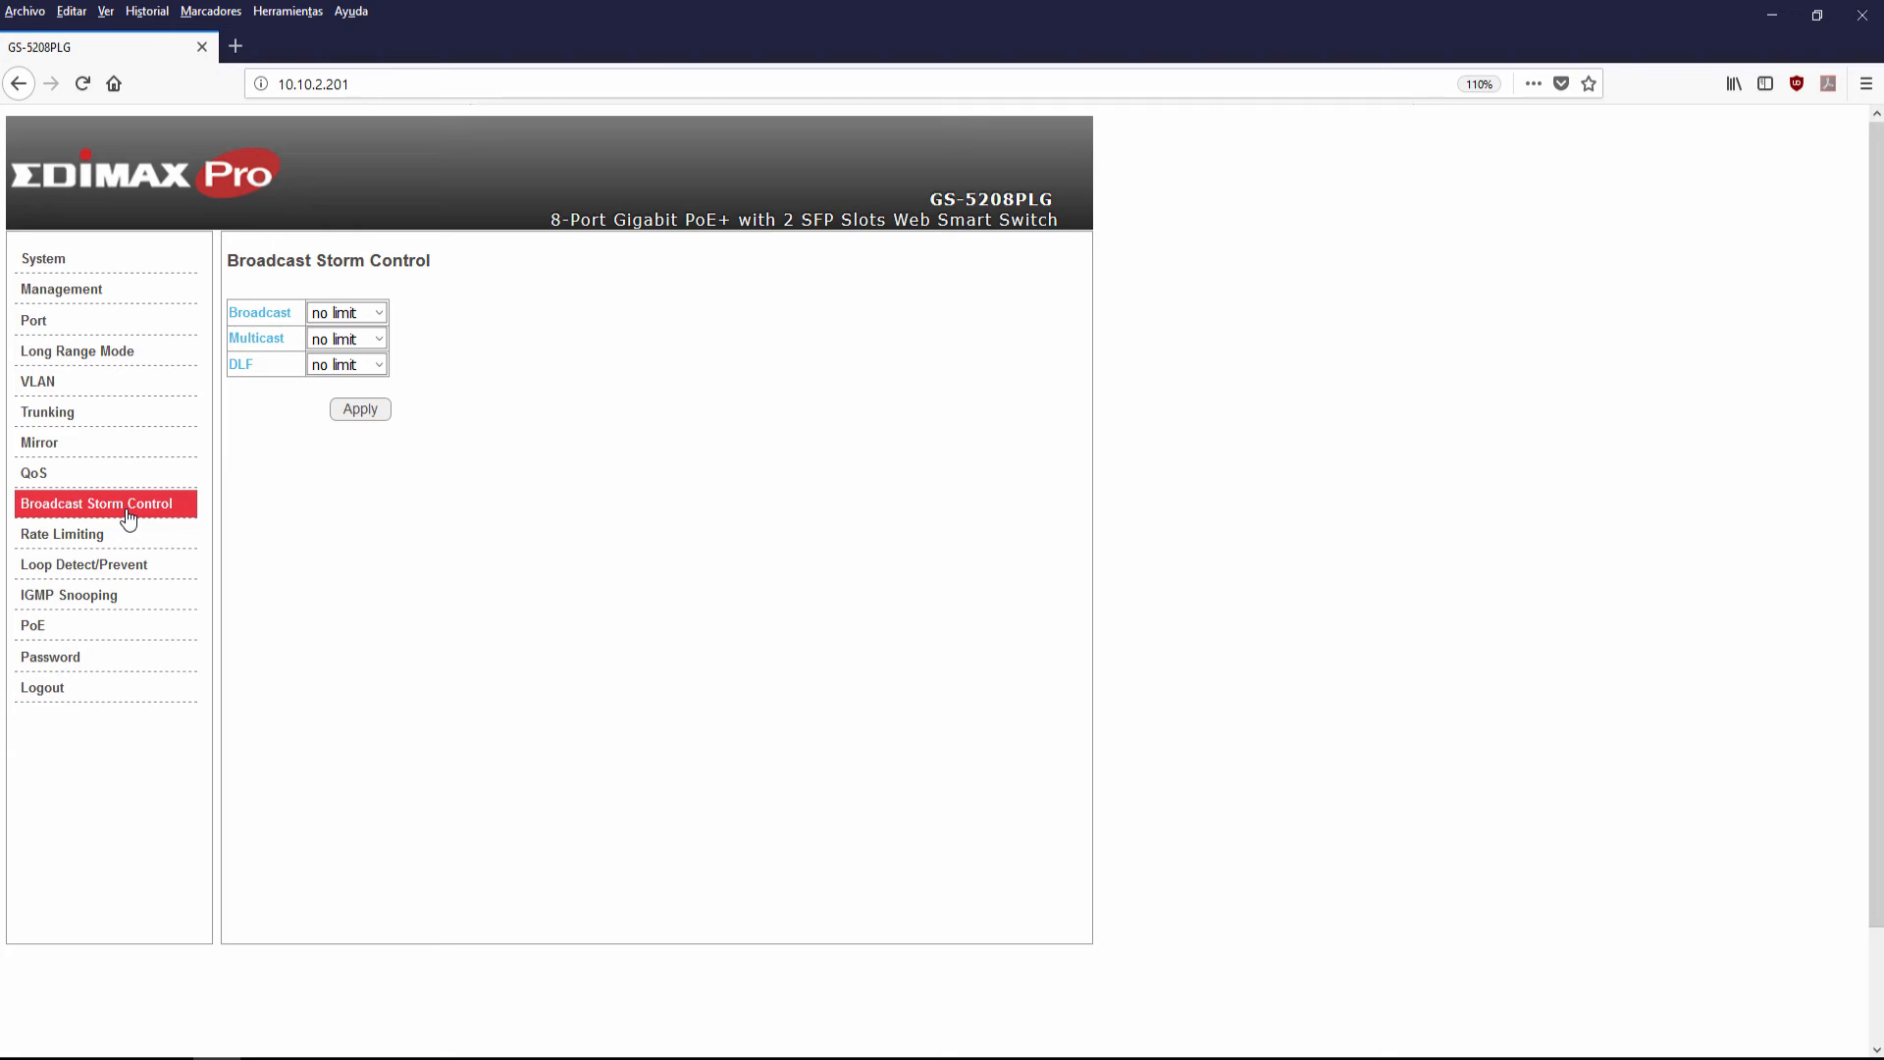
pyautogui.click(379, 314)
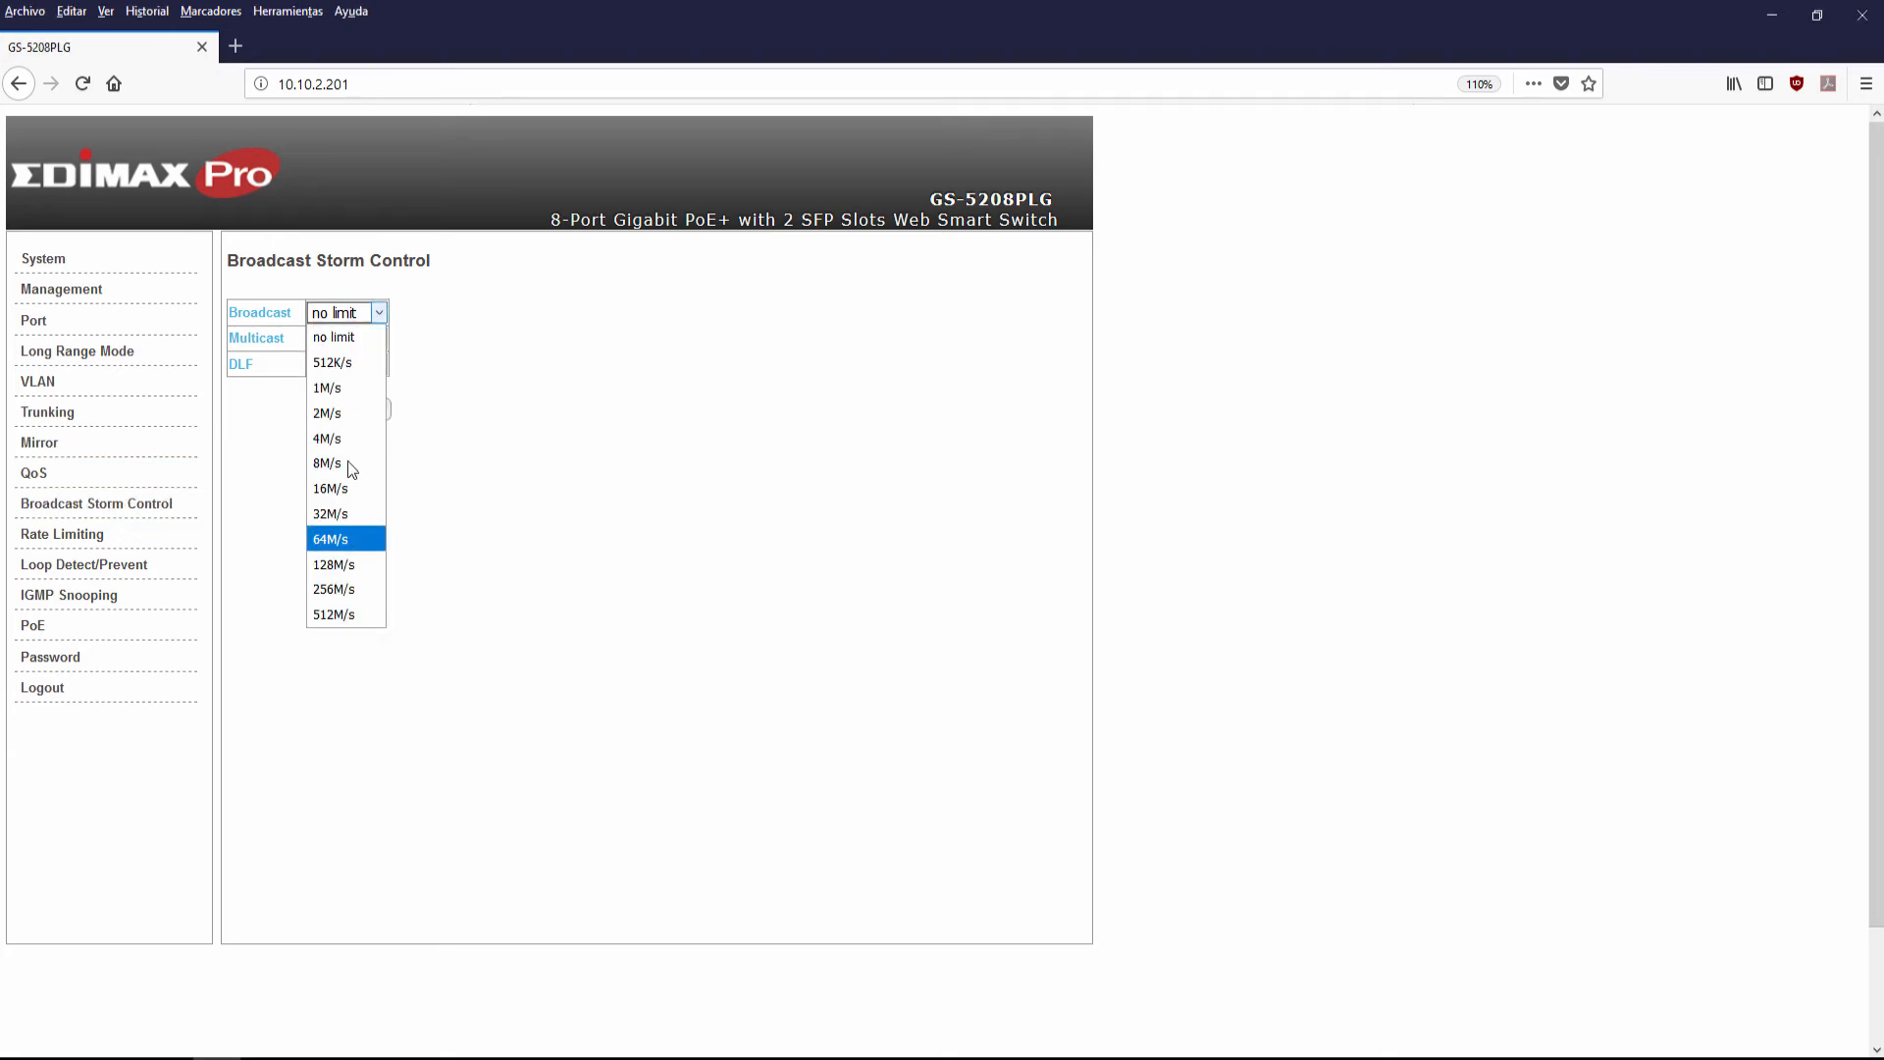
pyautogui.click(462, 478)
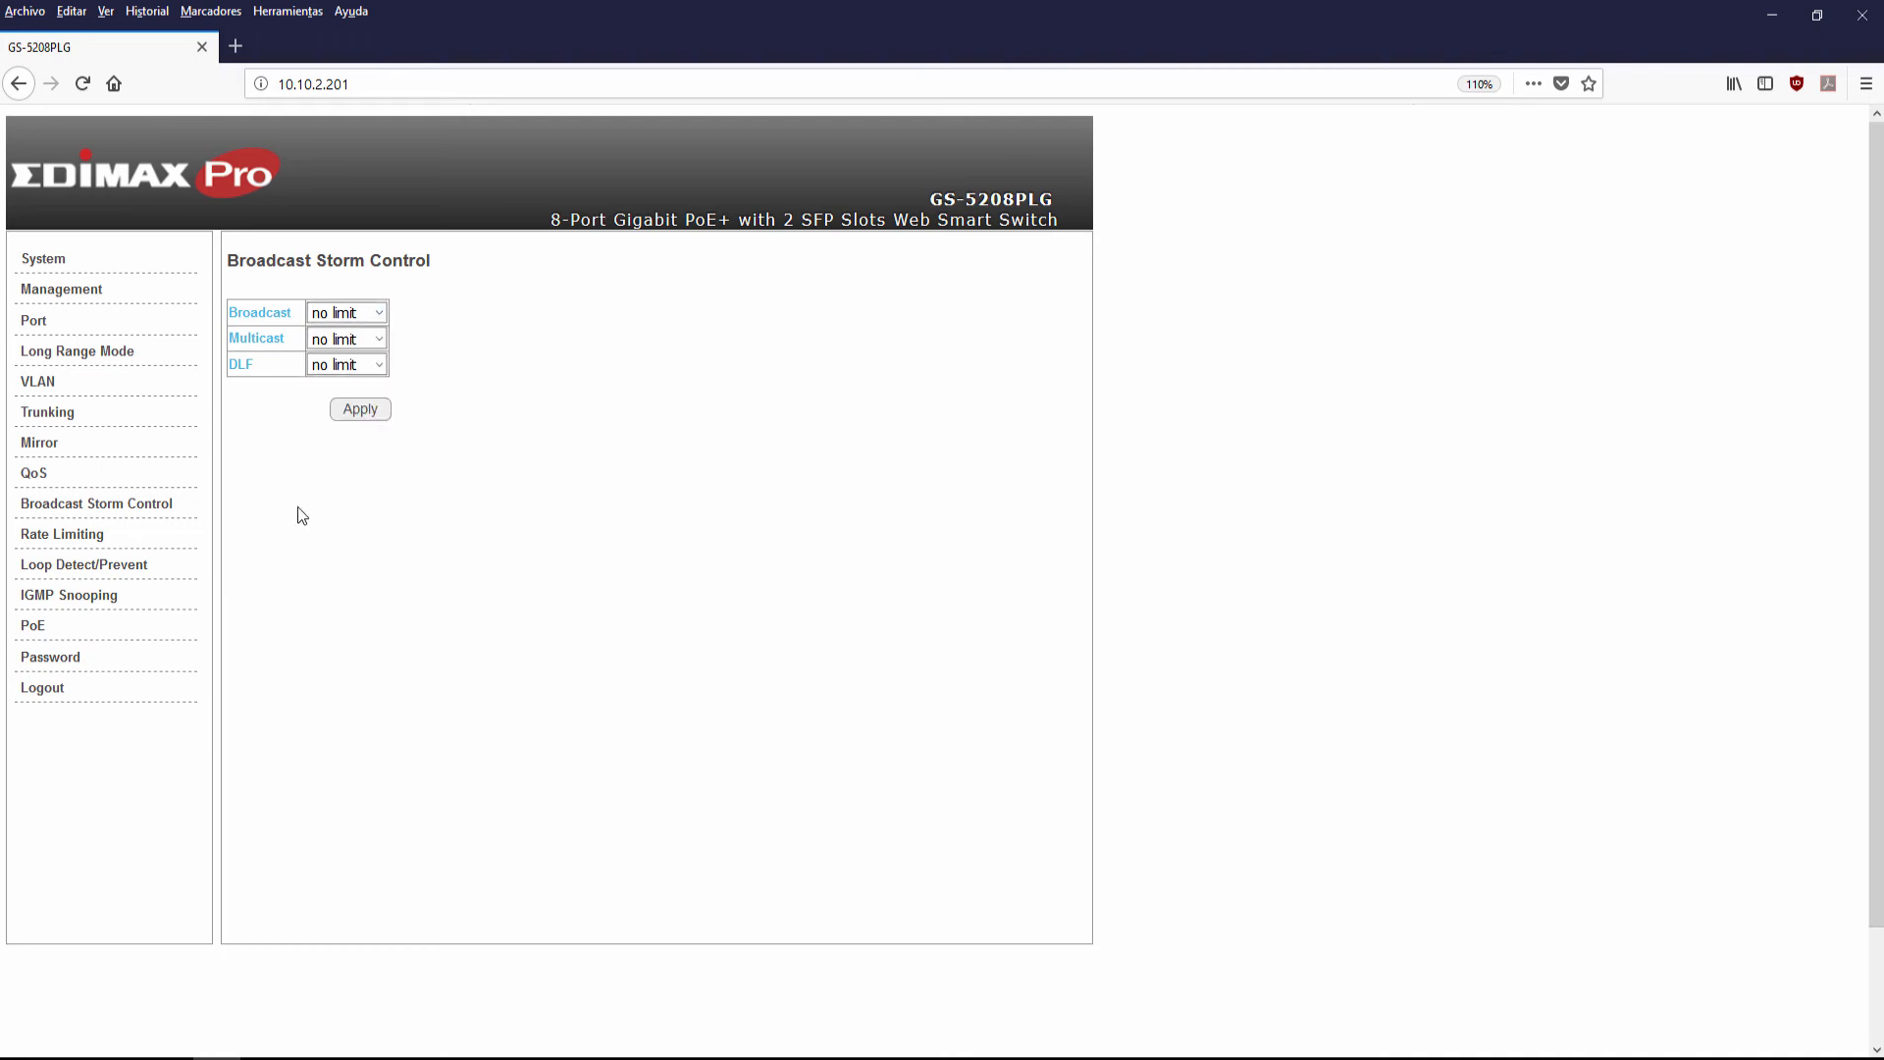
# - Open the rate limiting settings and examine the ingress and egress rates of all ports
pyautogui.click(100, 546)
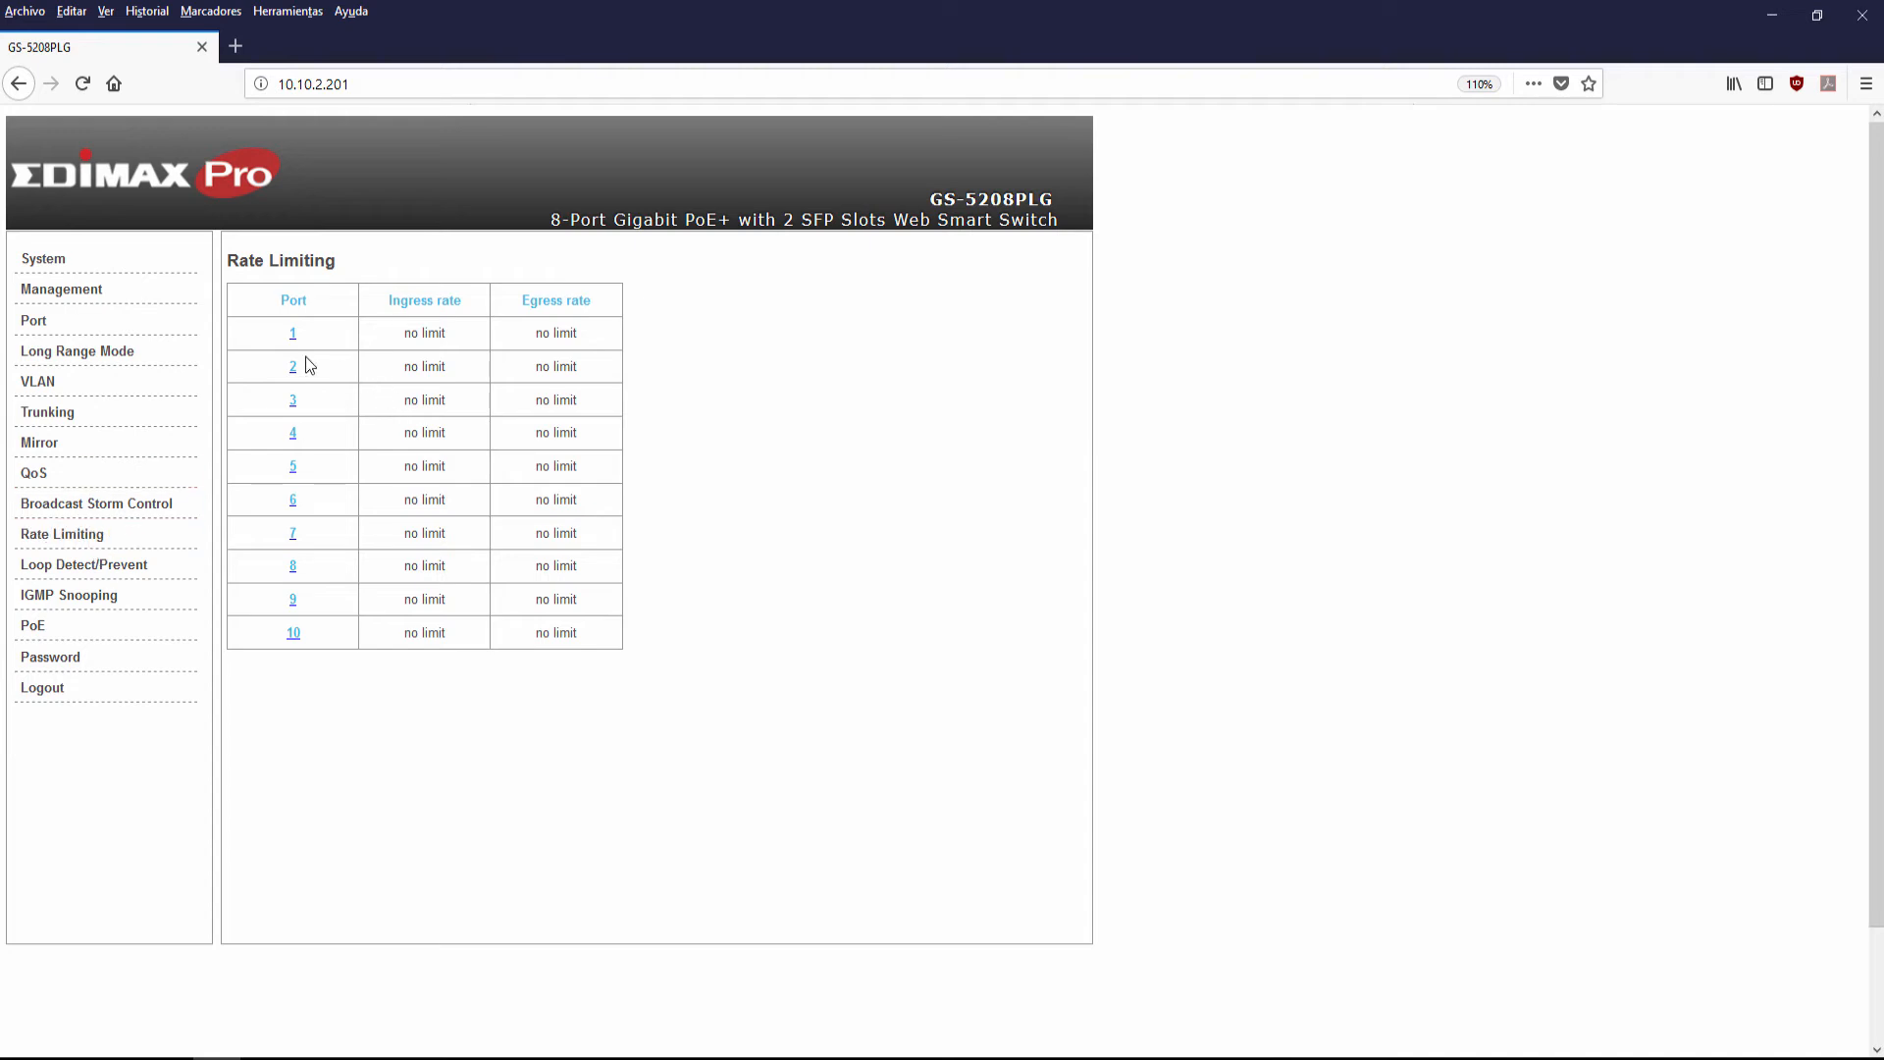
pyautogui.moveTo(265, 337); pyautogui.dragTo(656, 681)
pyautogui.click(526, 414)
# - Open the loop detection and prevention settings and select the Loop Prevention mode
pyautogui.click(142, 572)
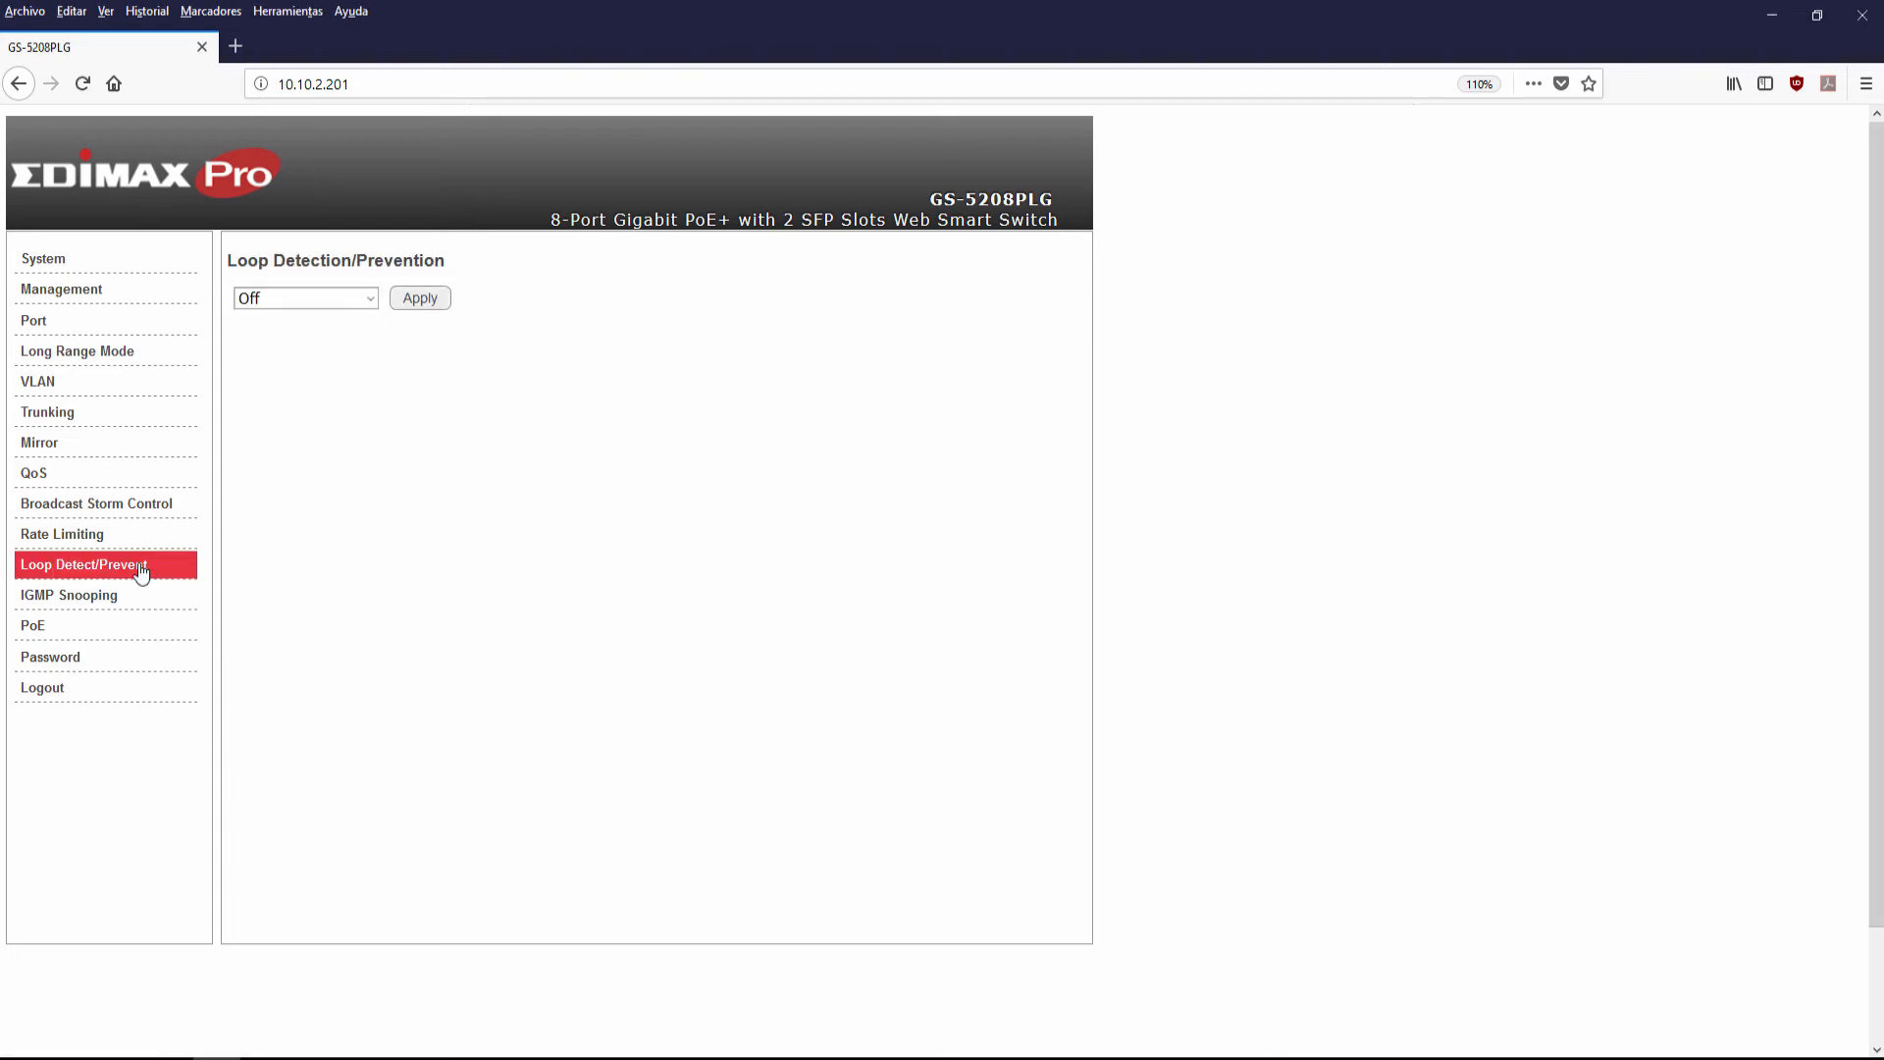
pyautogui.click(372, 300)
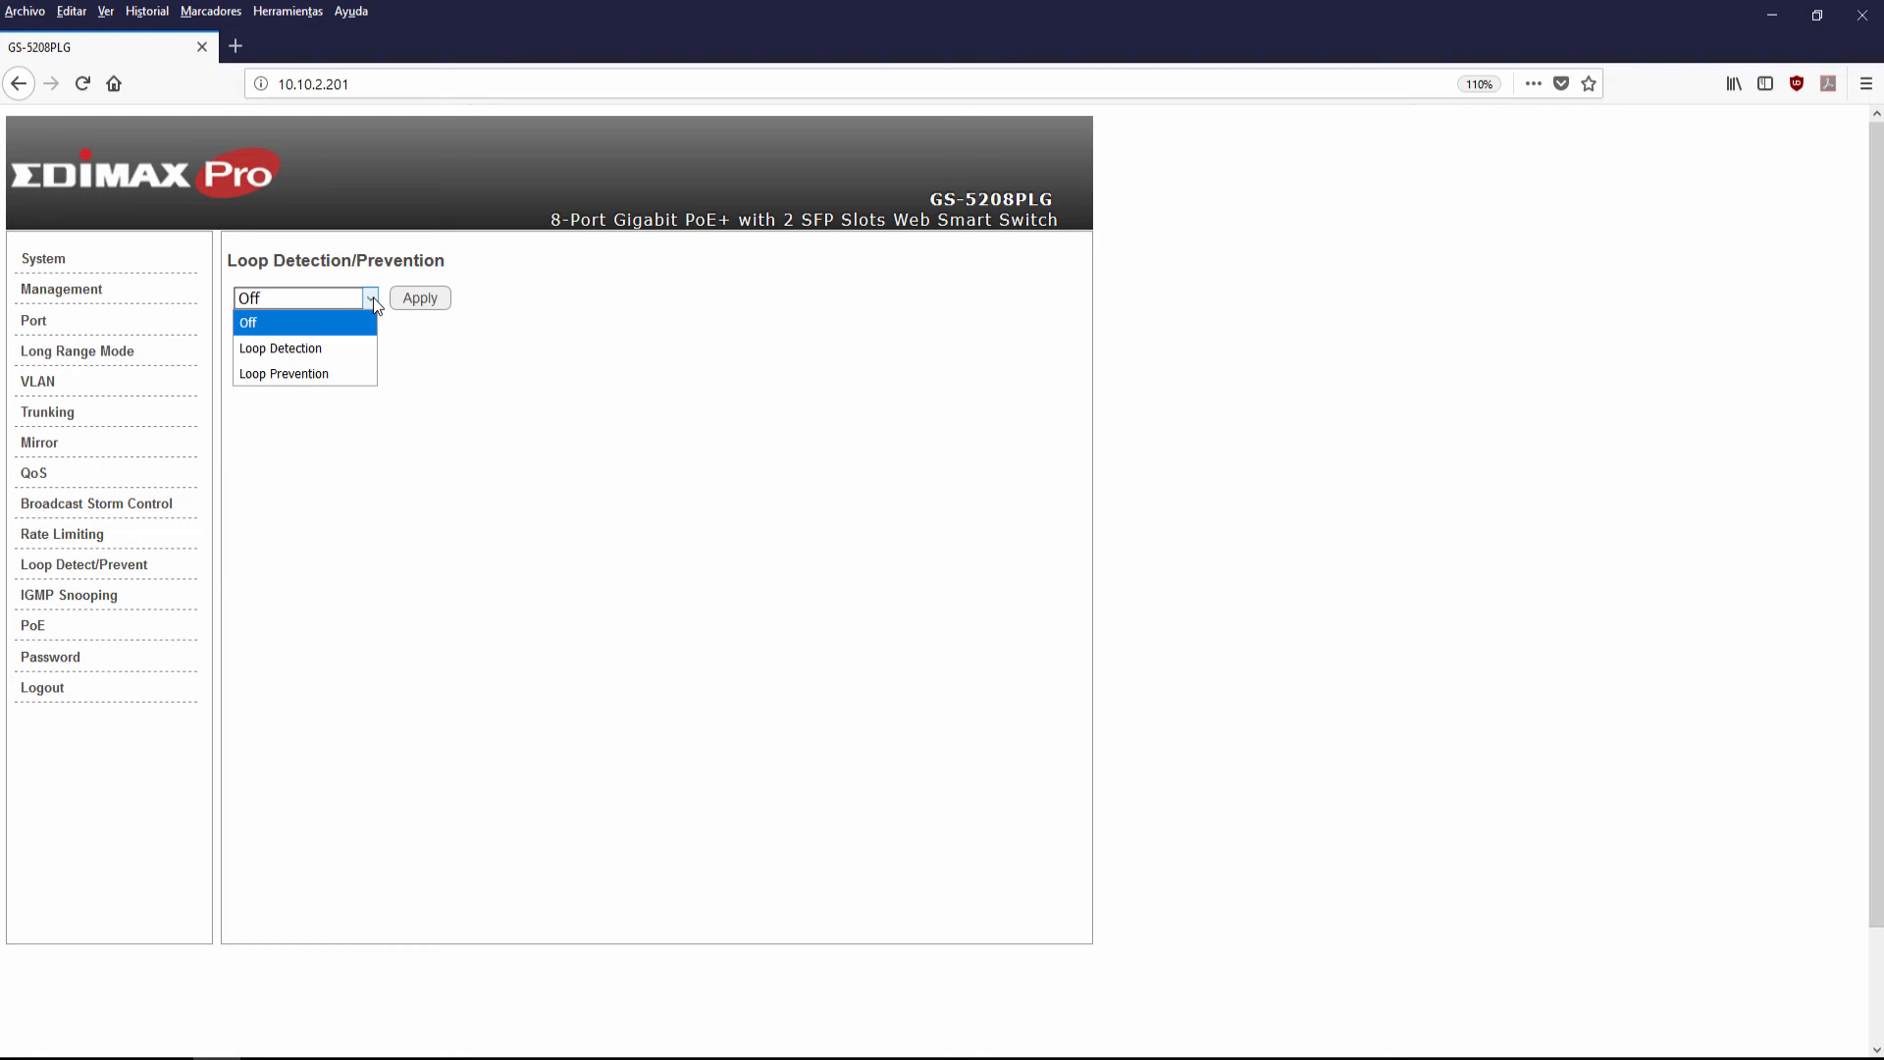
pyautogui.click(327, 372)
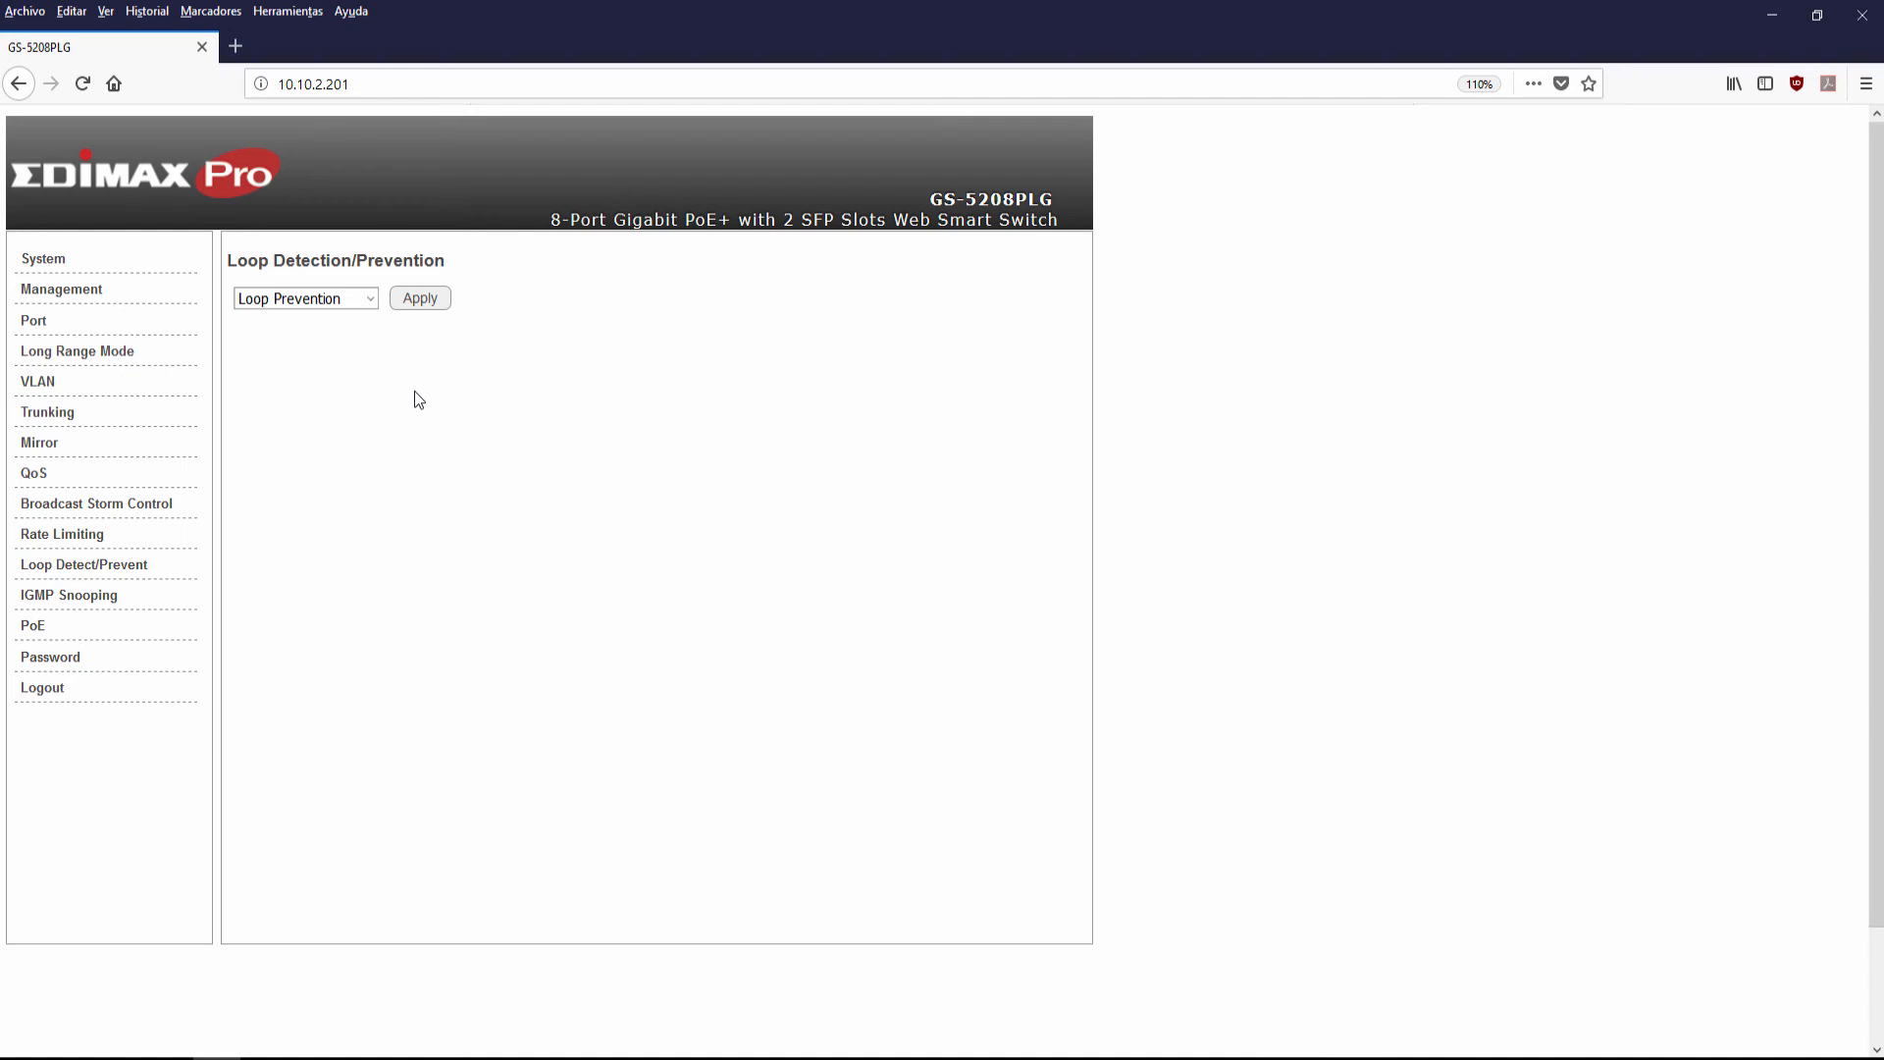
# - Open the IGMP snooping settings and examine the choices for the IGMP static router port
pyautogui.click(93, 604)
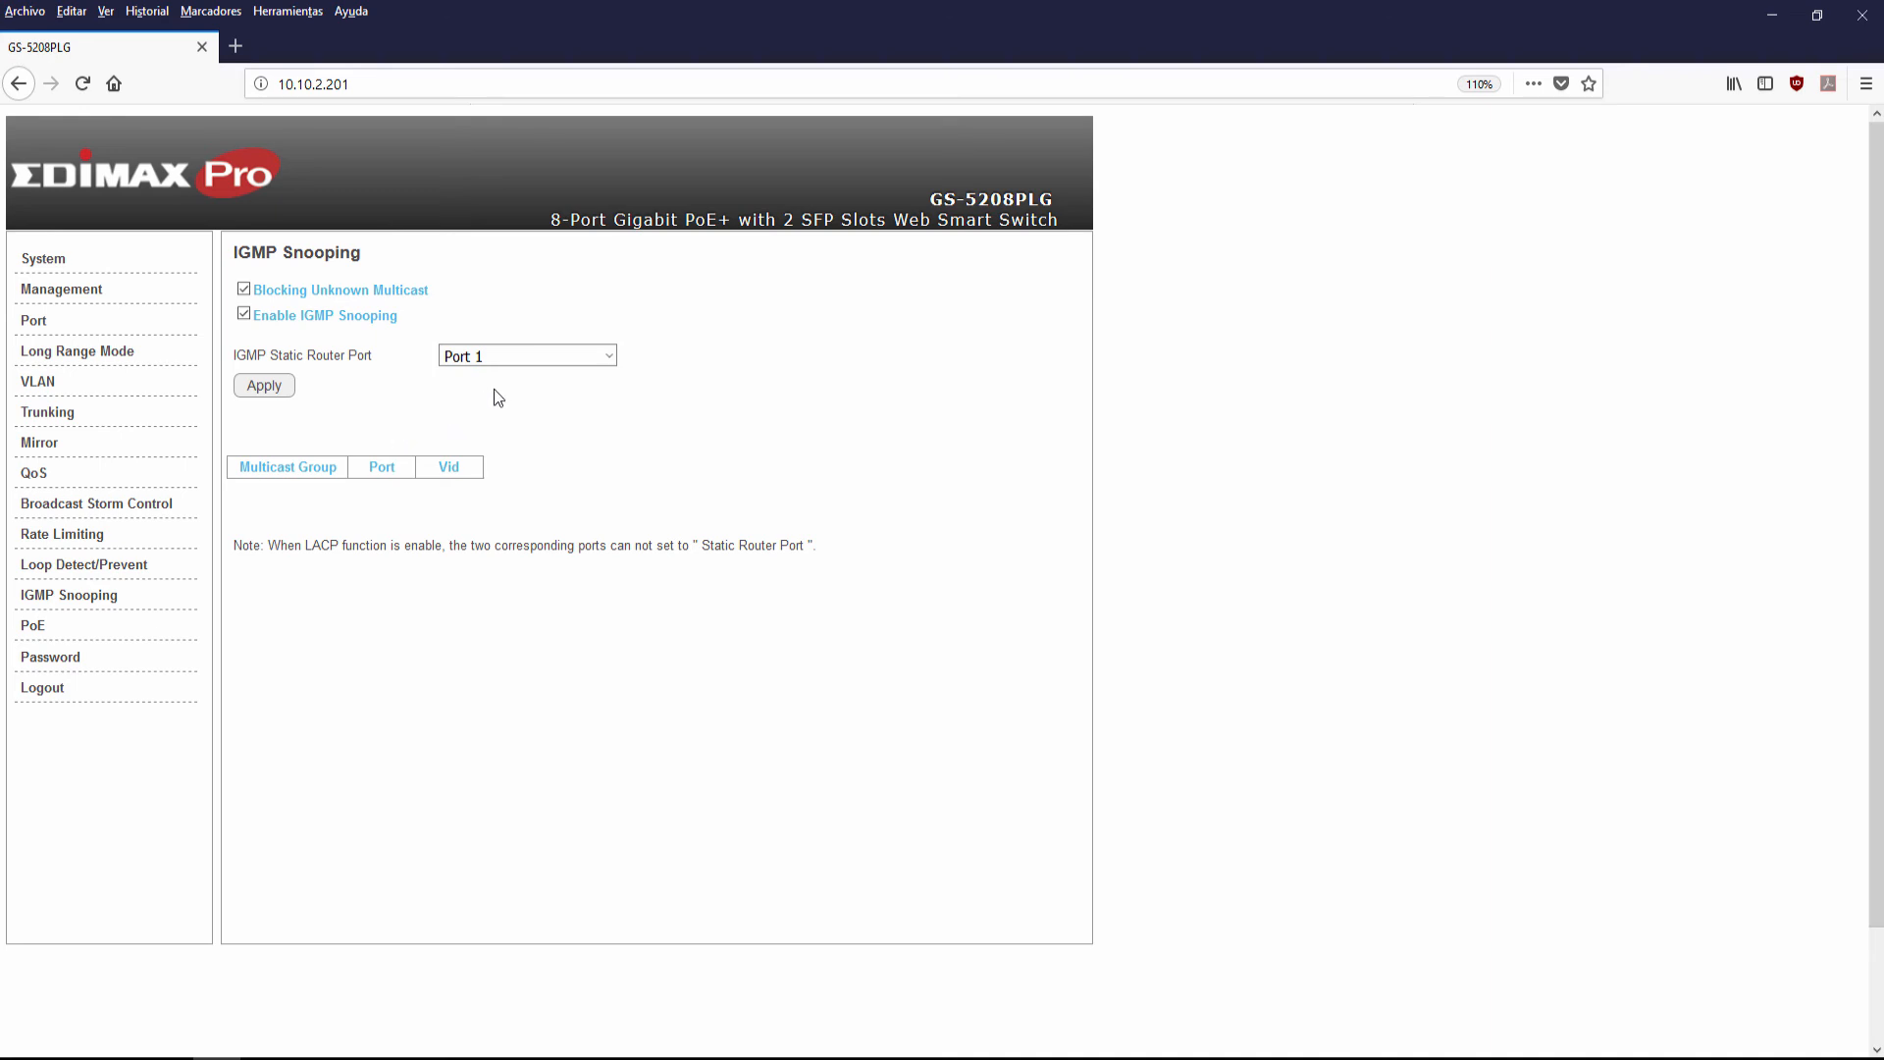
pyautogui.click(579, 360)
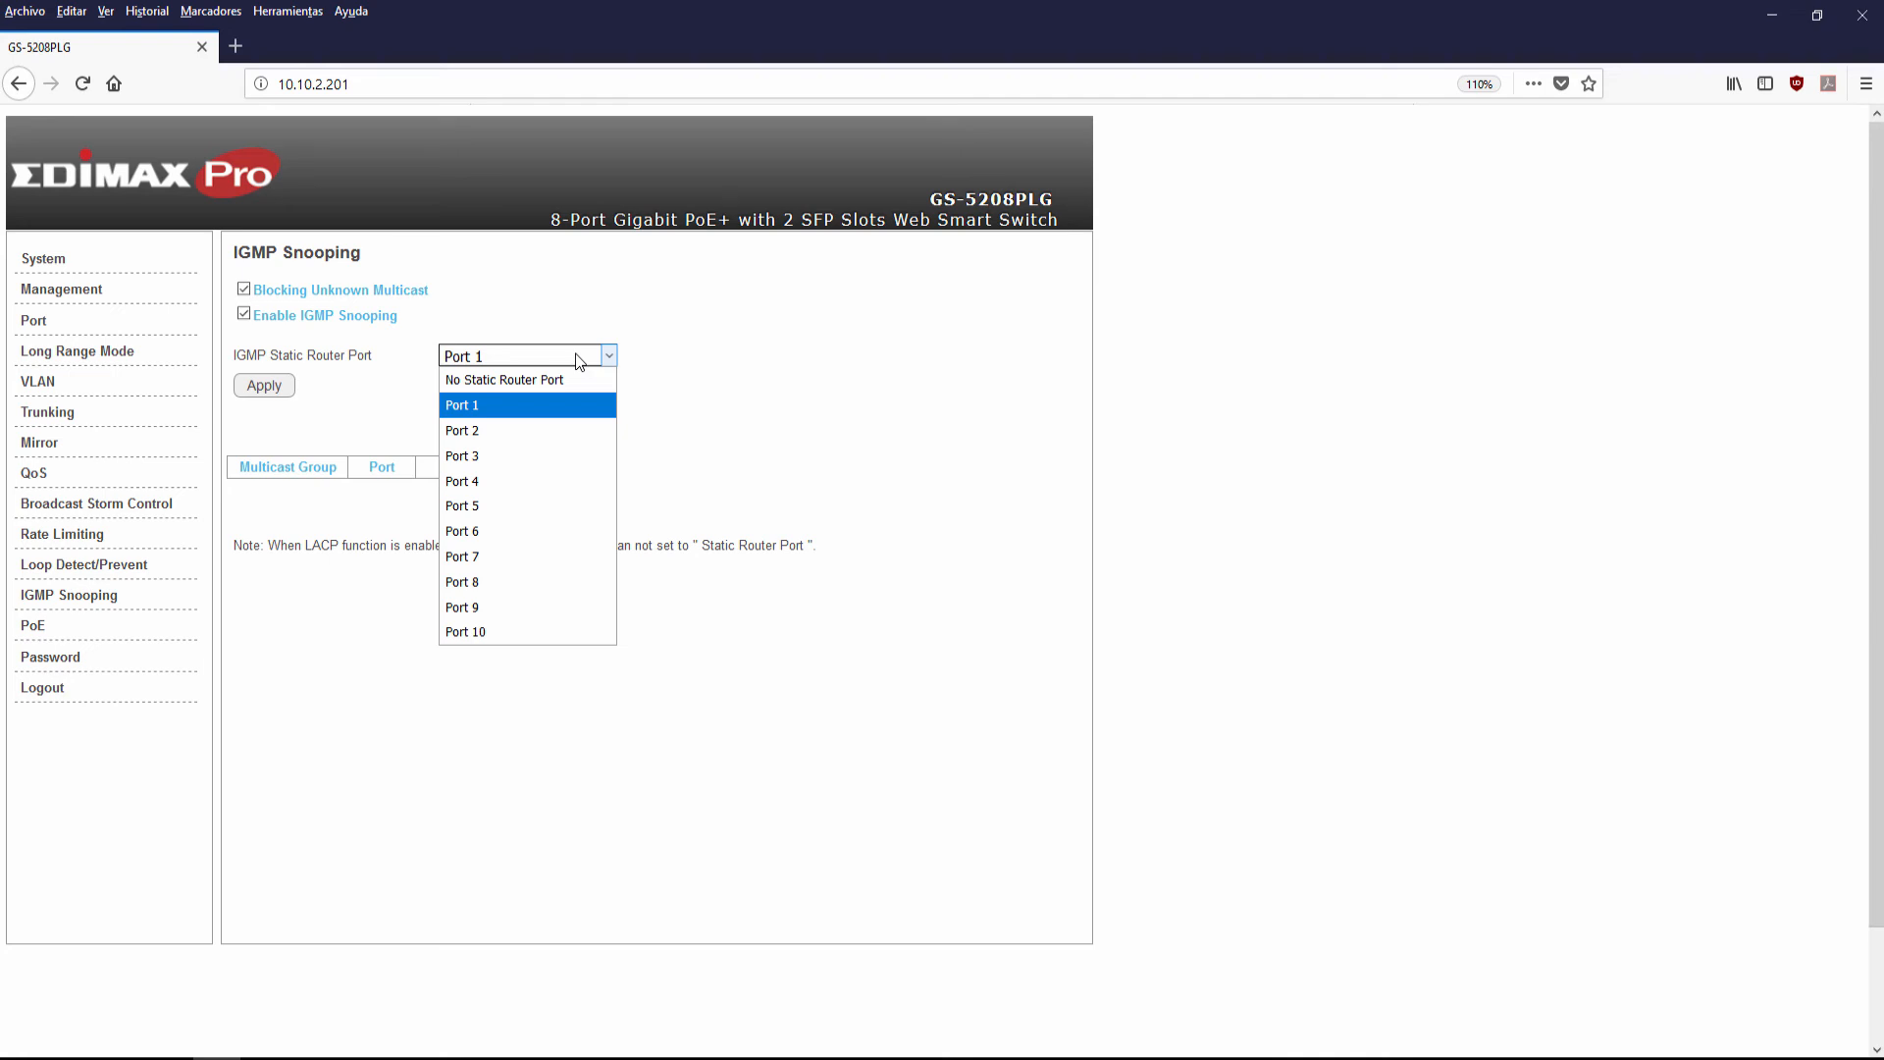
# - Open the PoE settings and examine the power status and temperature of the ports
pyautogui.click(75, 626)
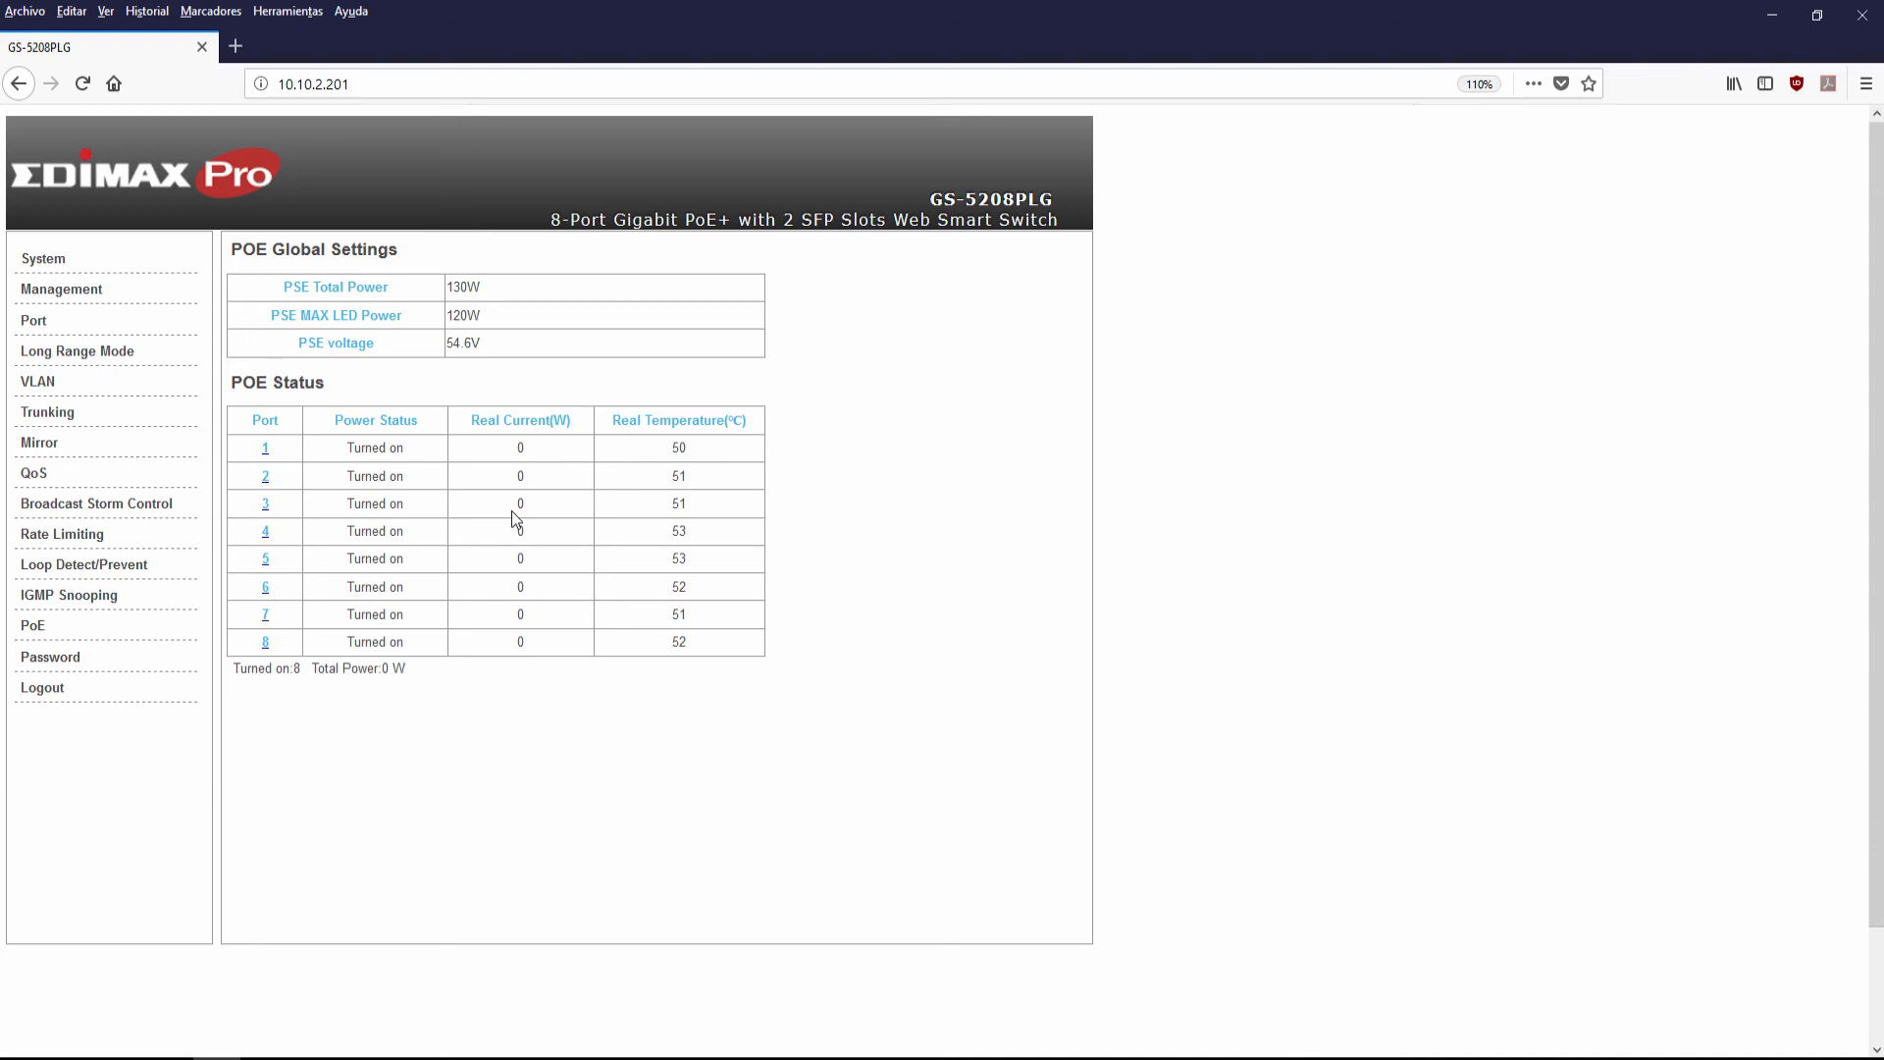
pyautogui.moveTo(384, 446); pyautogui.dragTo(398, 640)
pyautogui.click(399, 641)
pyautogui.doubleClick(684, 504)
# - Set the PoE power supply of port 3 to Turn off and apply the change
pyautogui.click(267, 506)
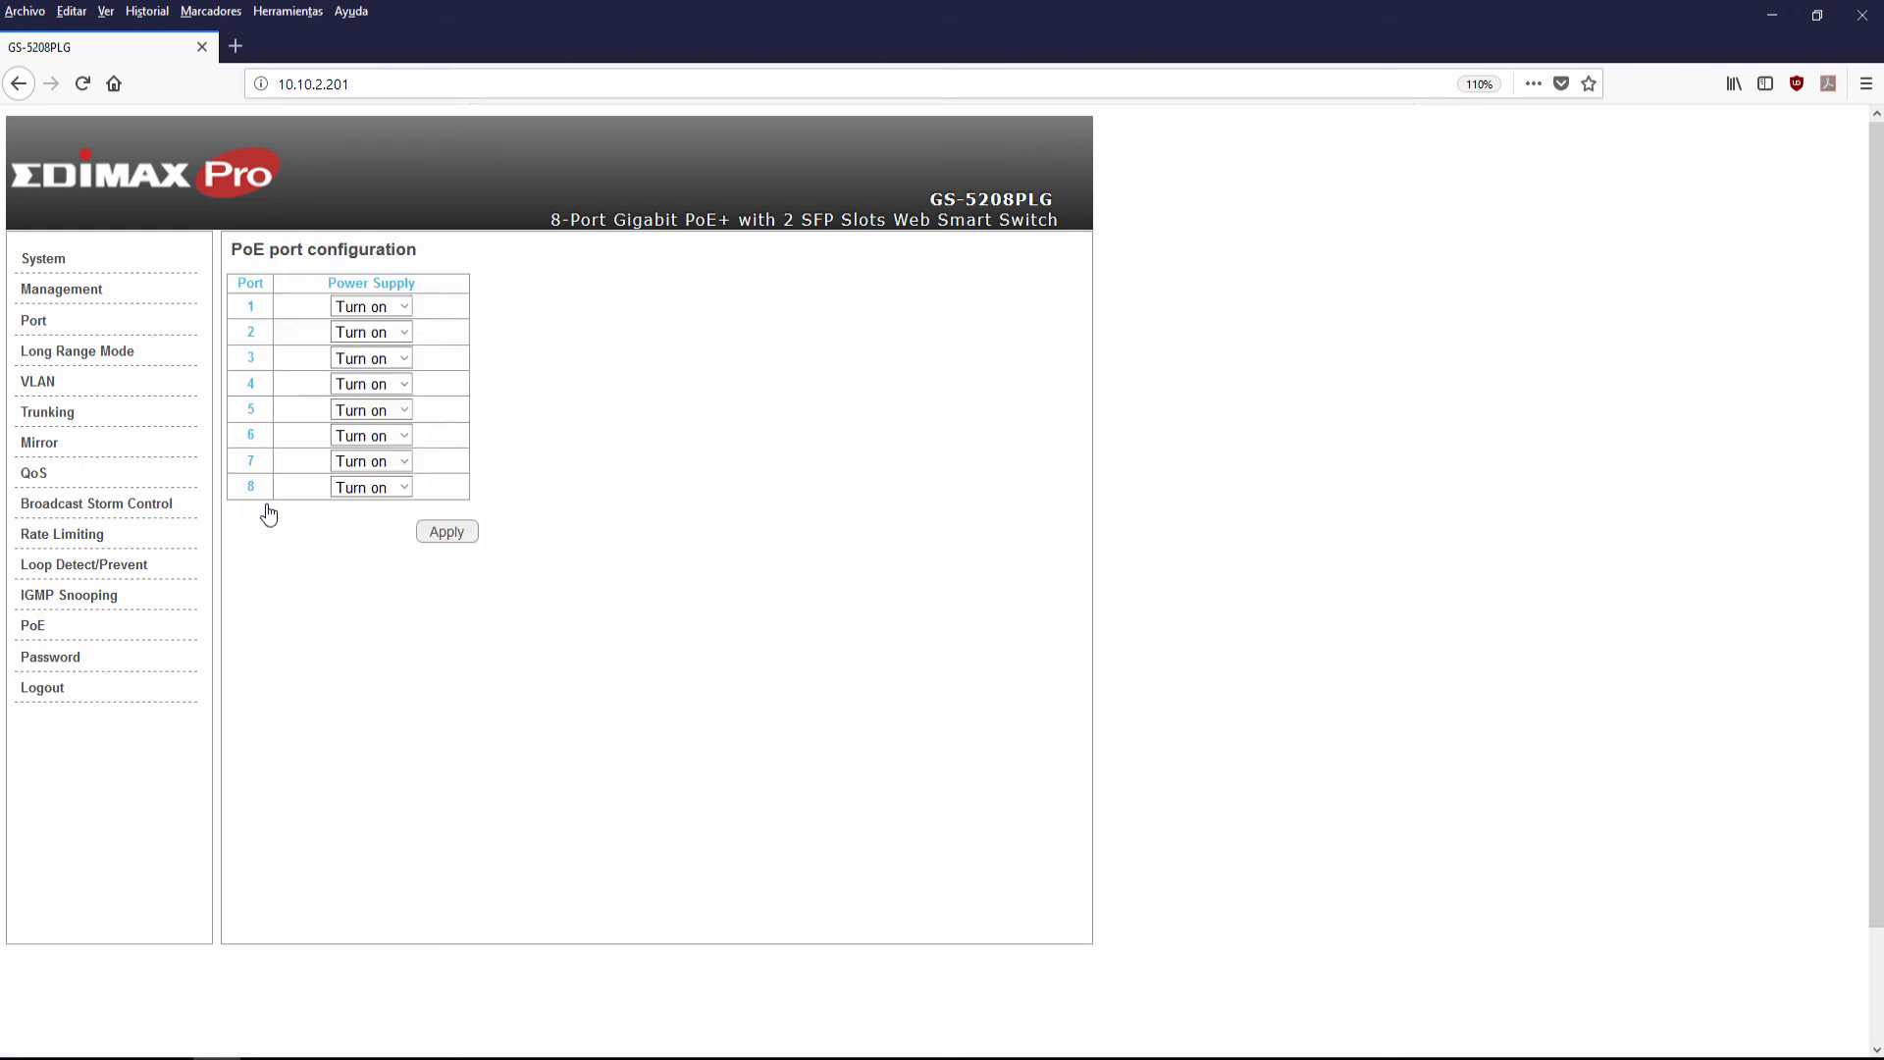
pyautogui.click(382, 363)
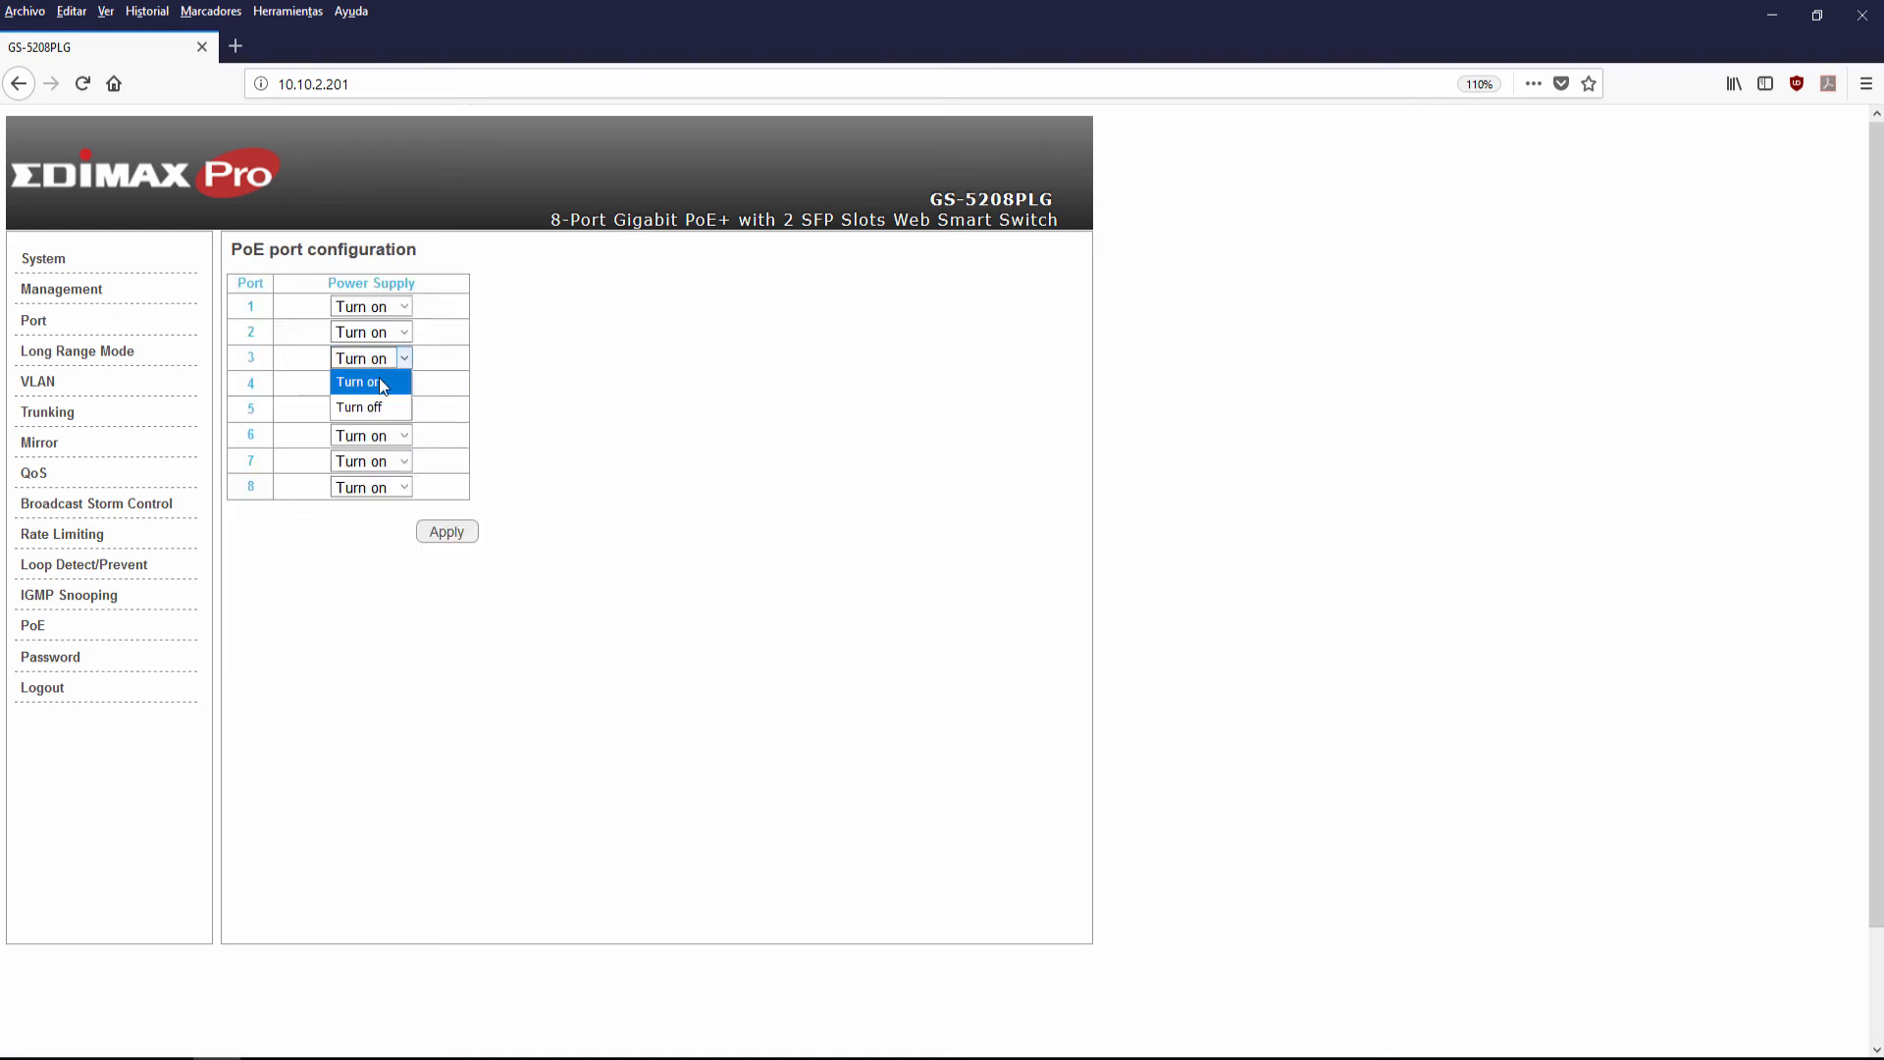
pyautogui.click(379, 399)
pyautogui.press('Tab')
pyautogui.click(449, 537)
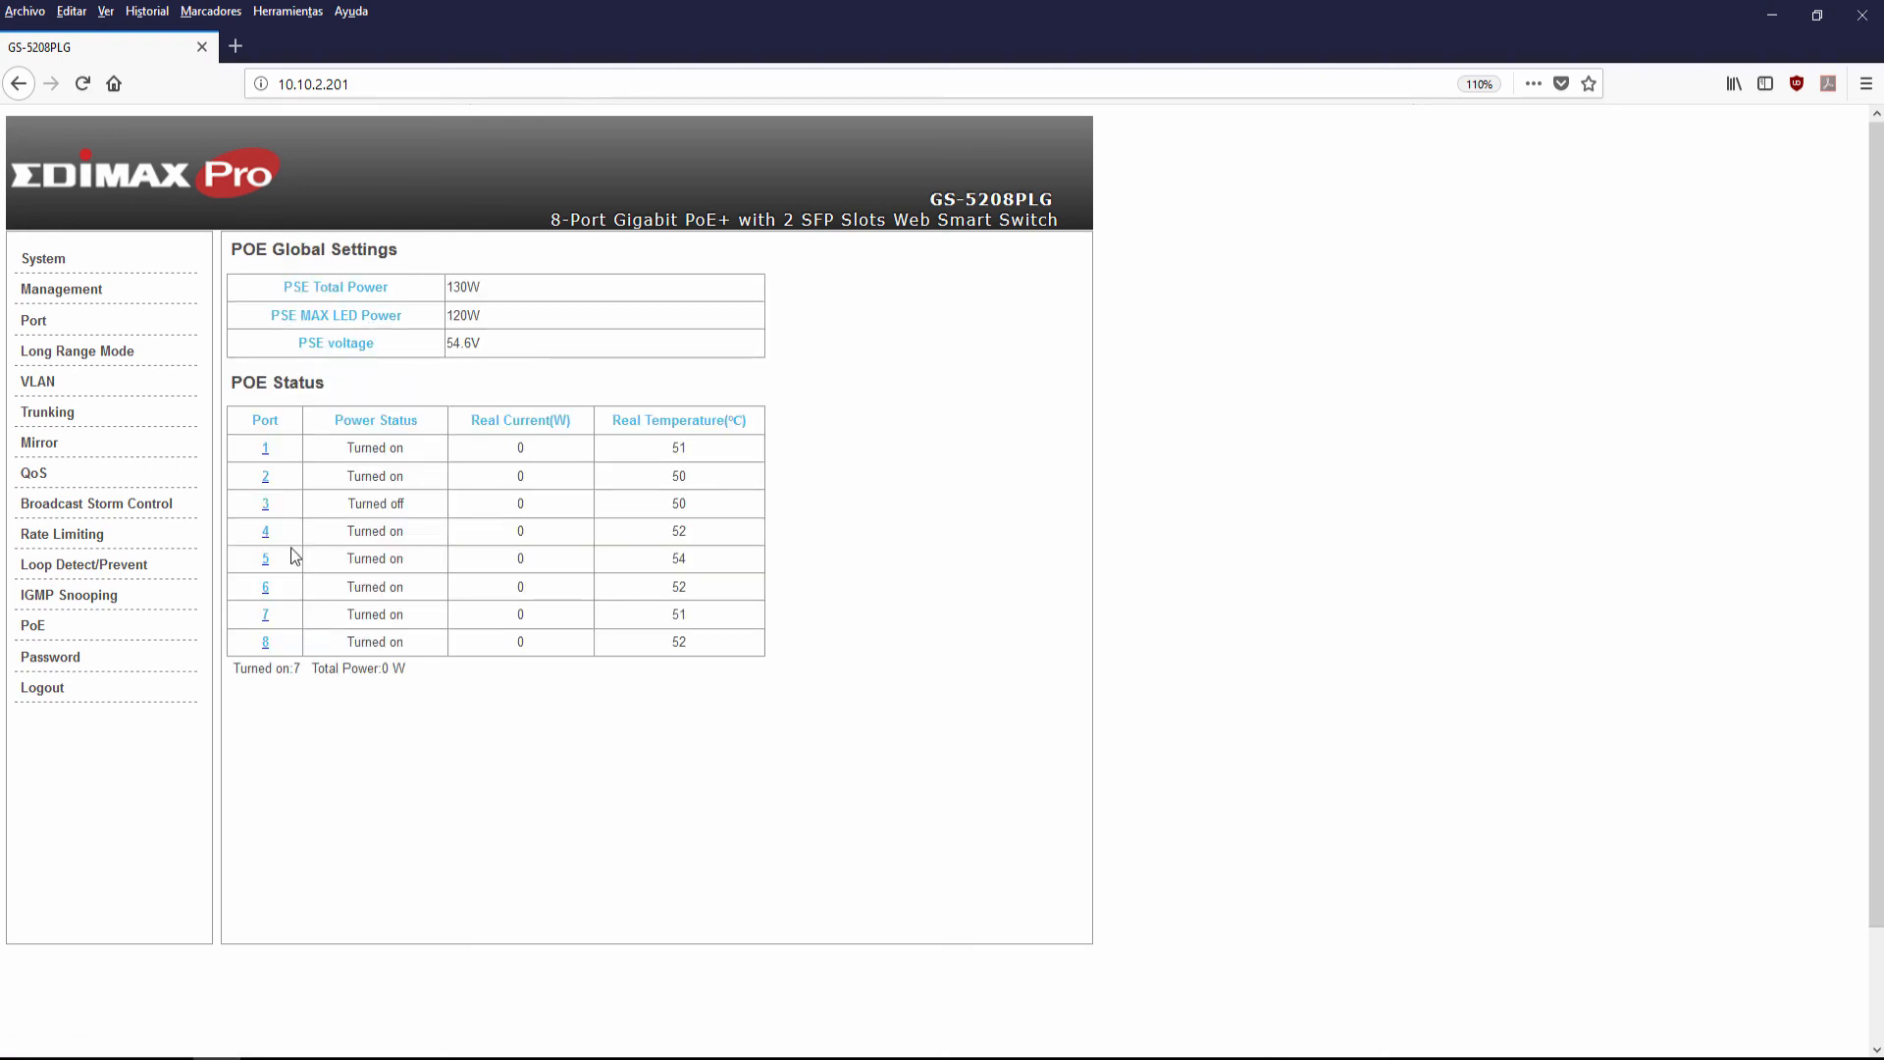
# - View the form for changing the user name and password, and check the firmware version in the system information
pyautogui.click(59, 660)
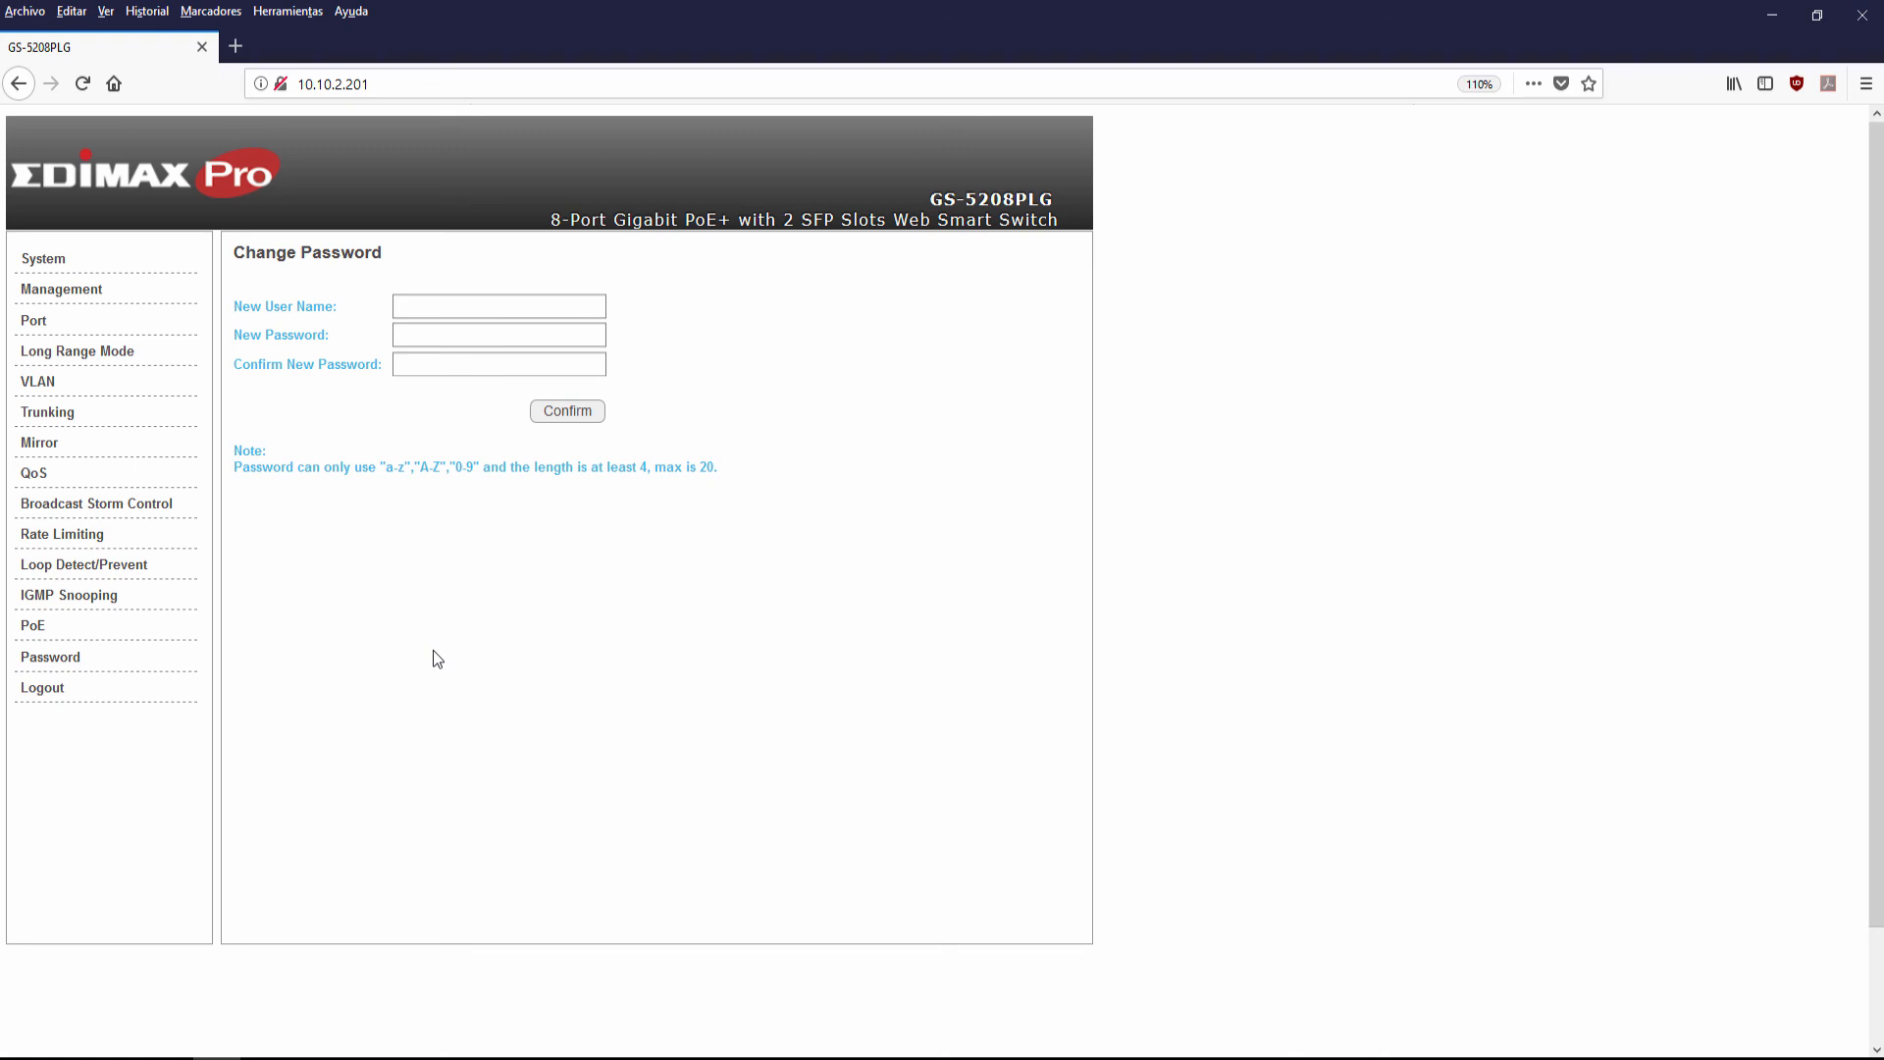
pyautogui.click(49, 260)
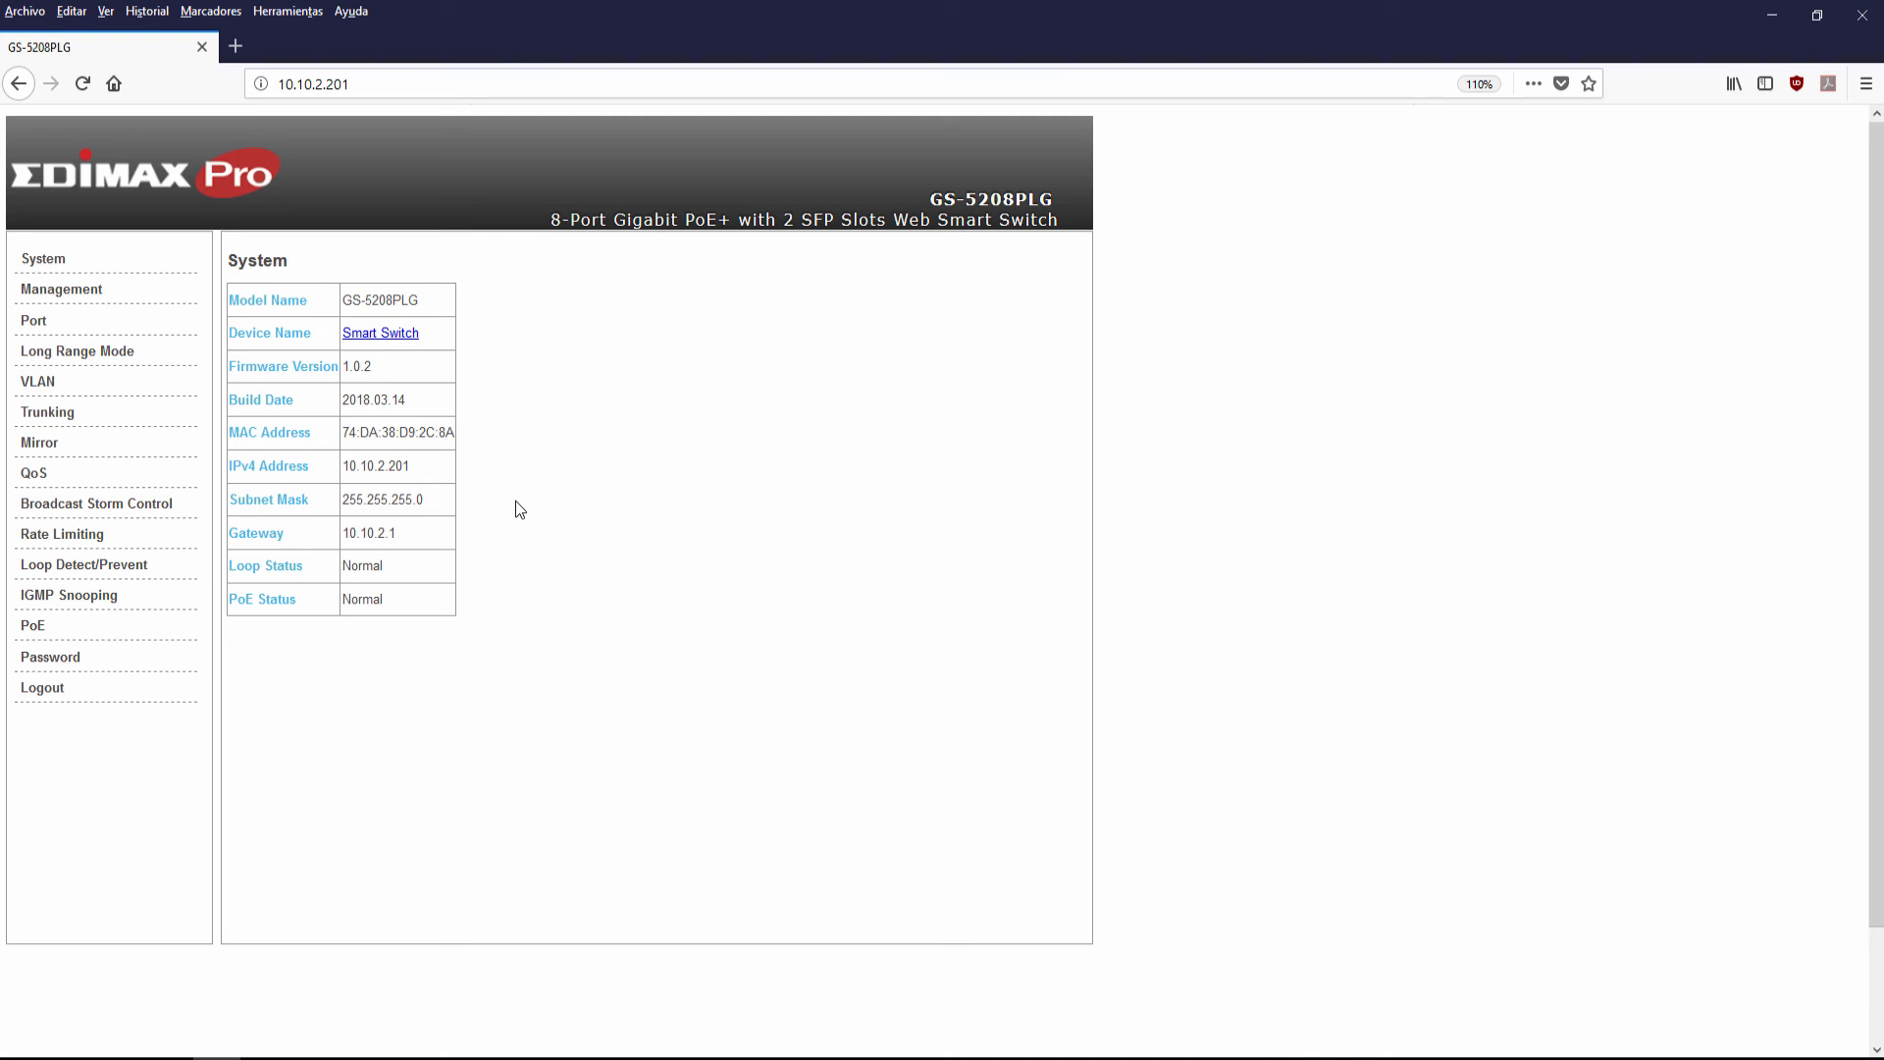
pyautogui.moveTo(344, 367); pyautogui.dragTo(379, 376)
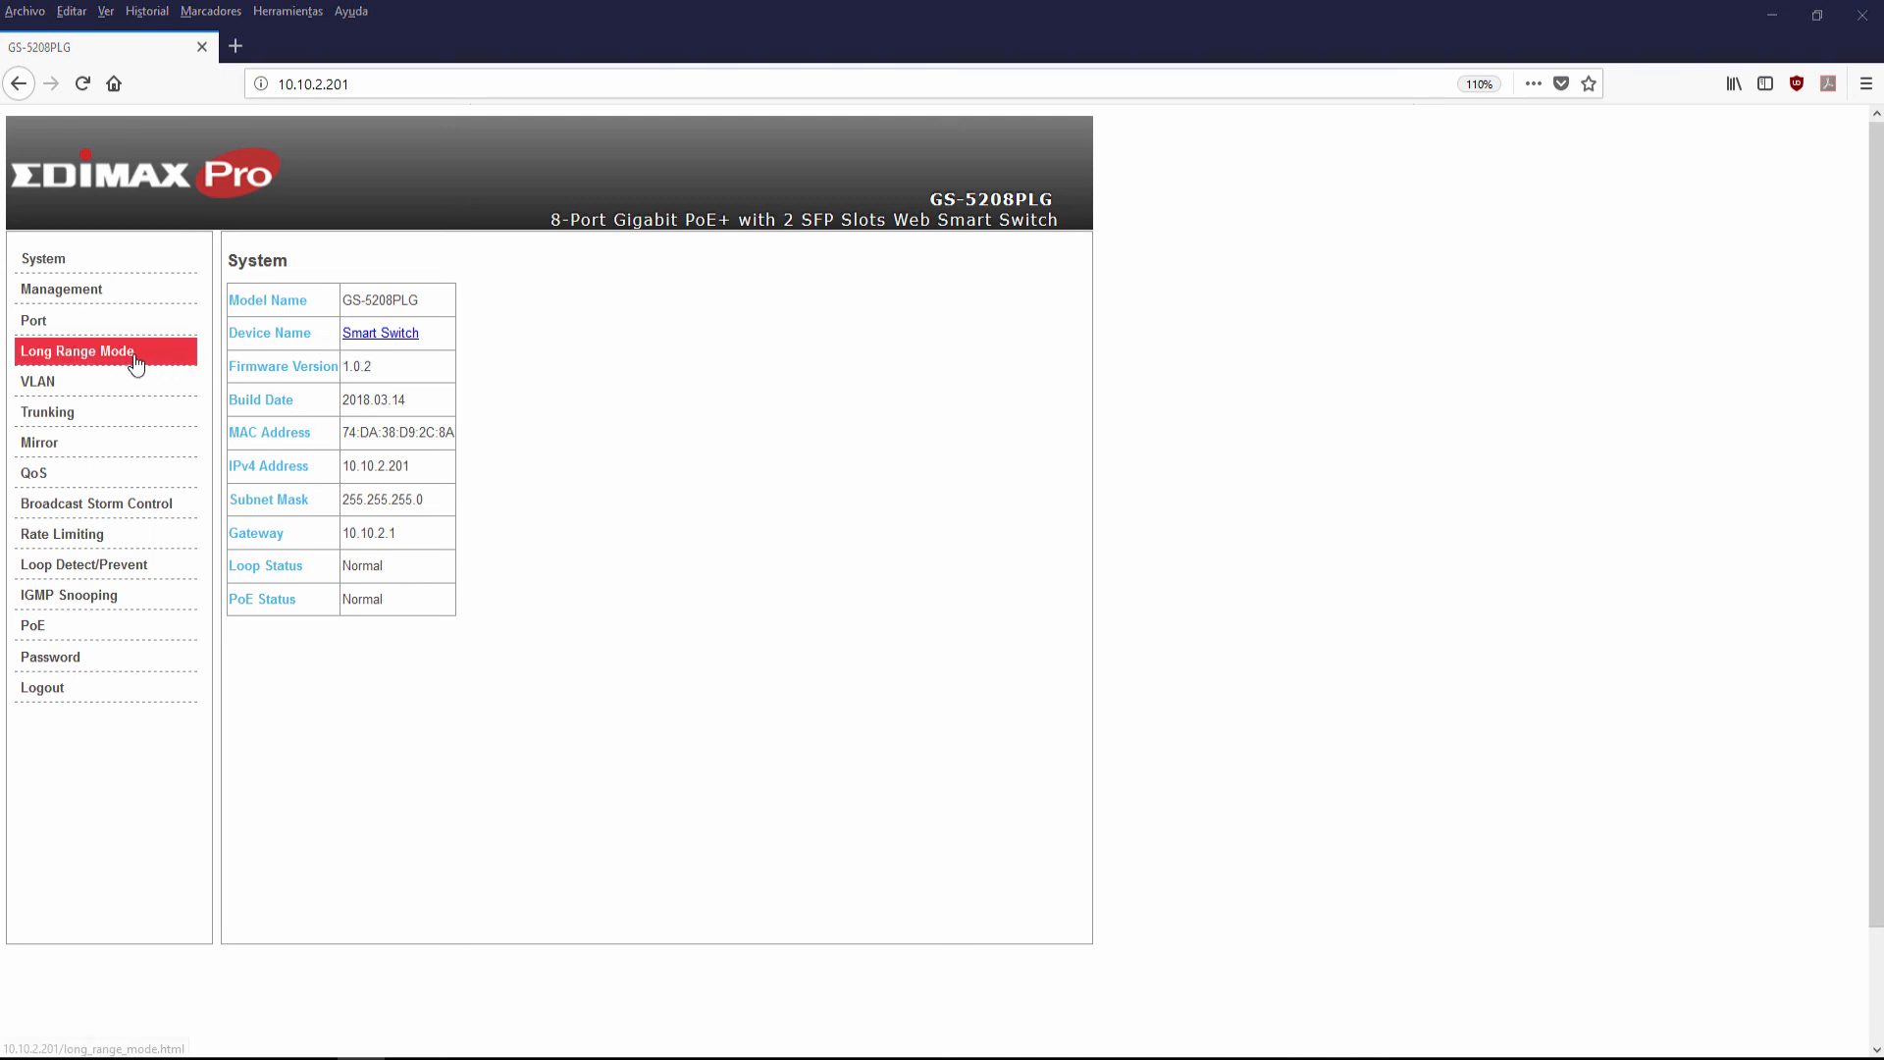
# - Review the long range mode settings of the ports and return to the system information
pyautogui.click(136, 364)
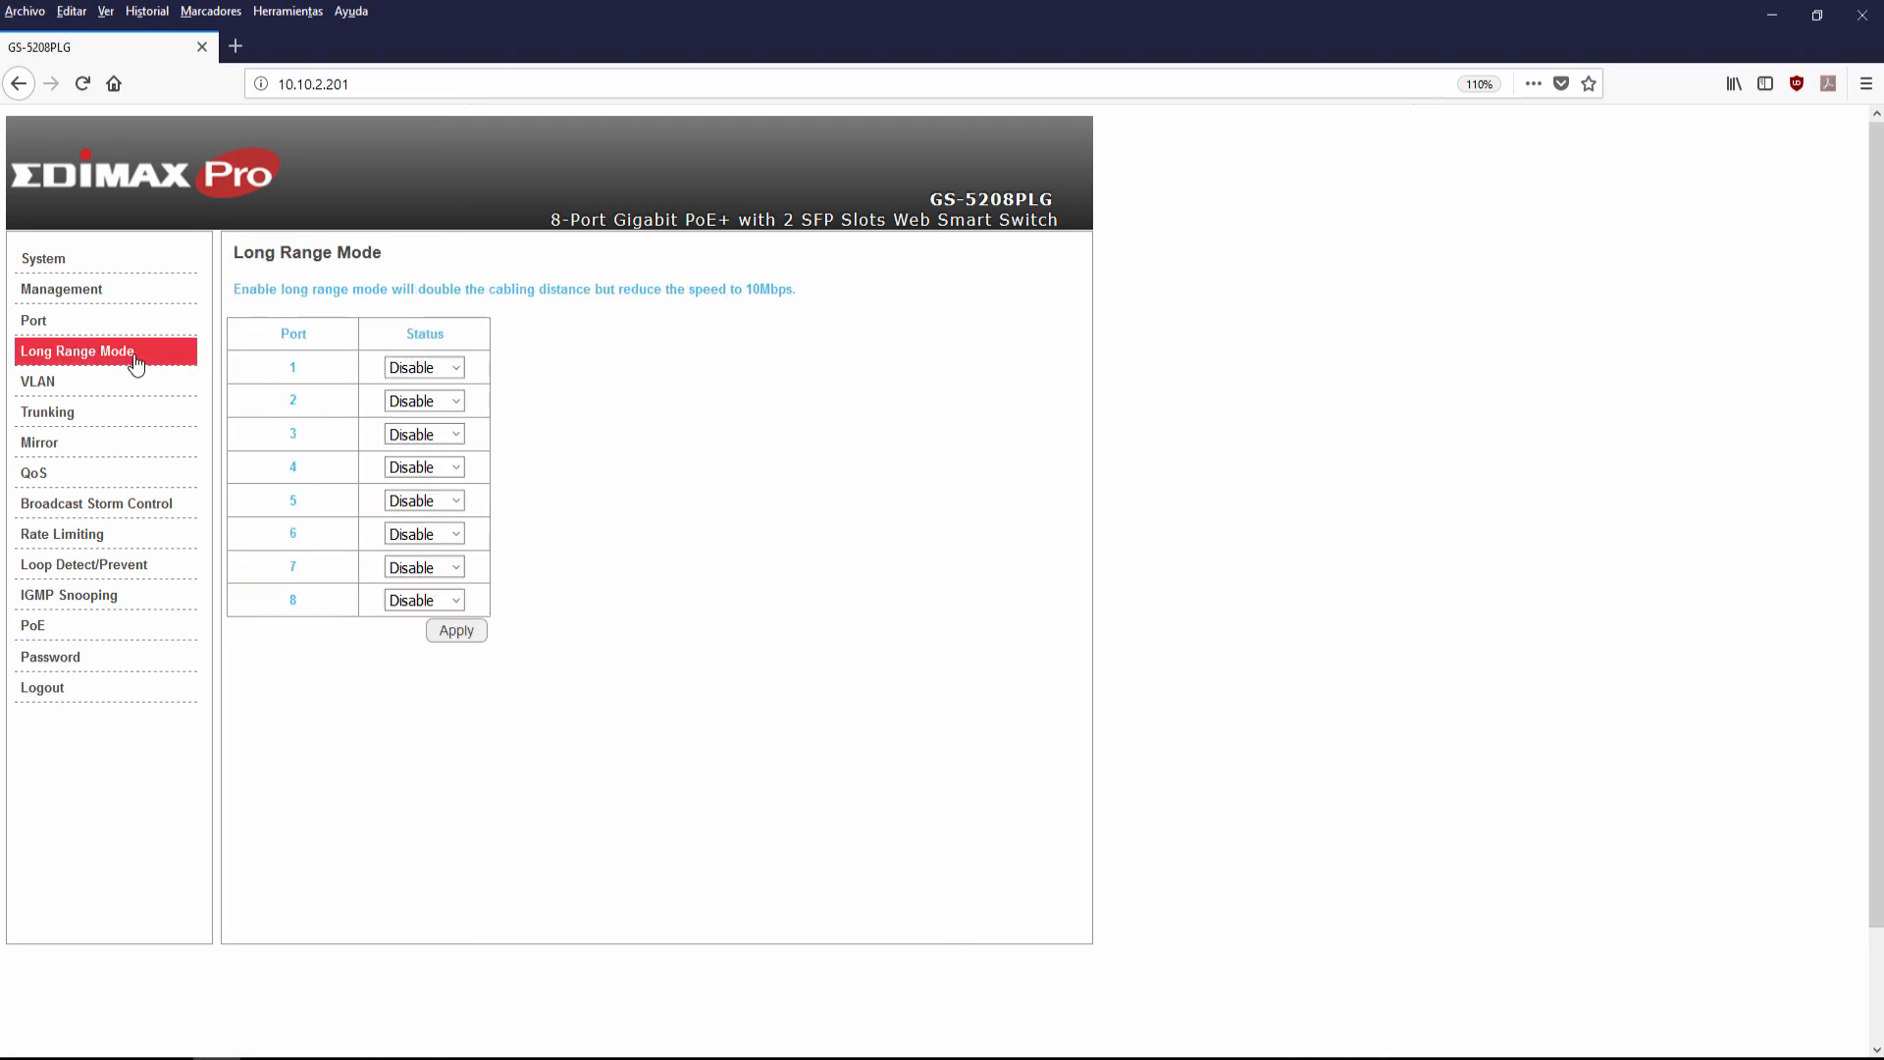
pyautogui.click(64, 261)
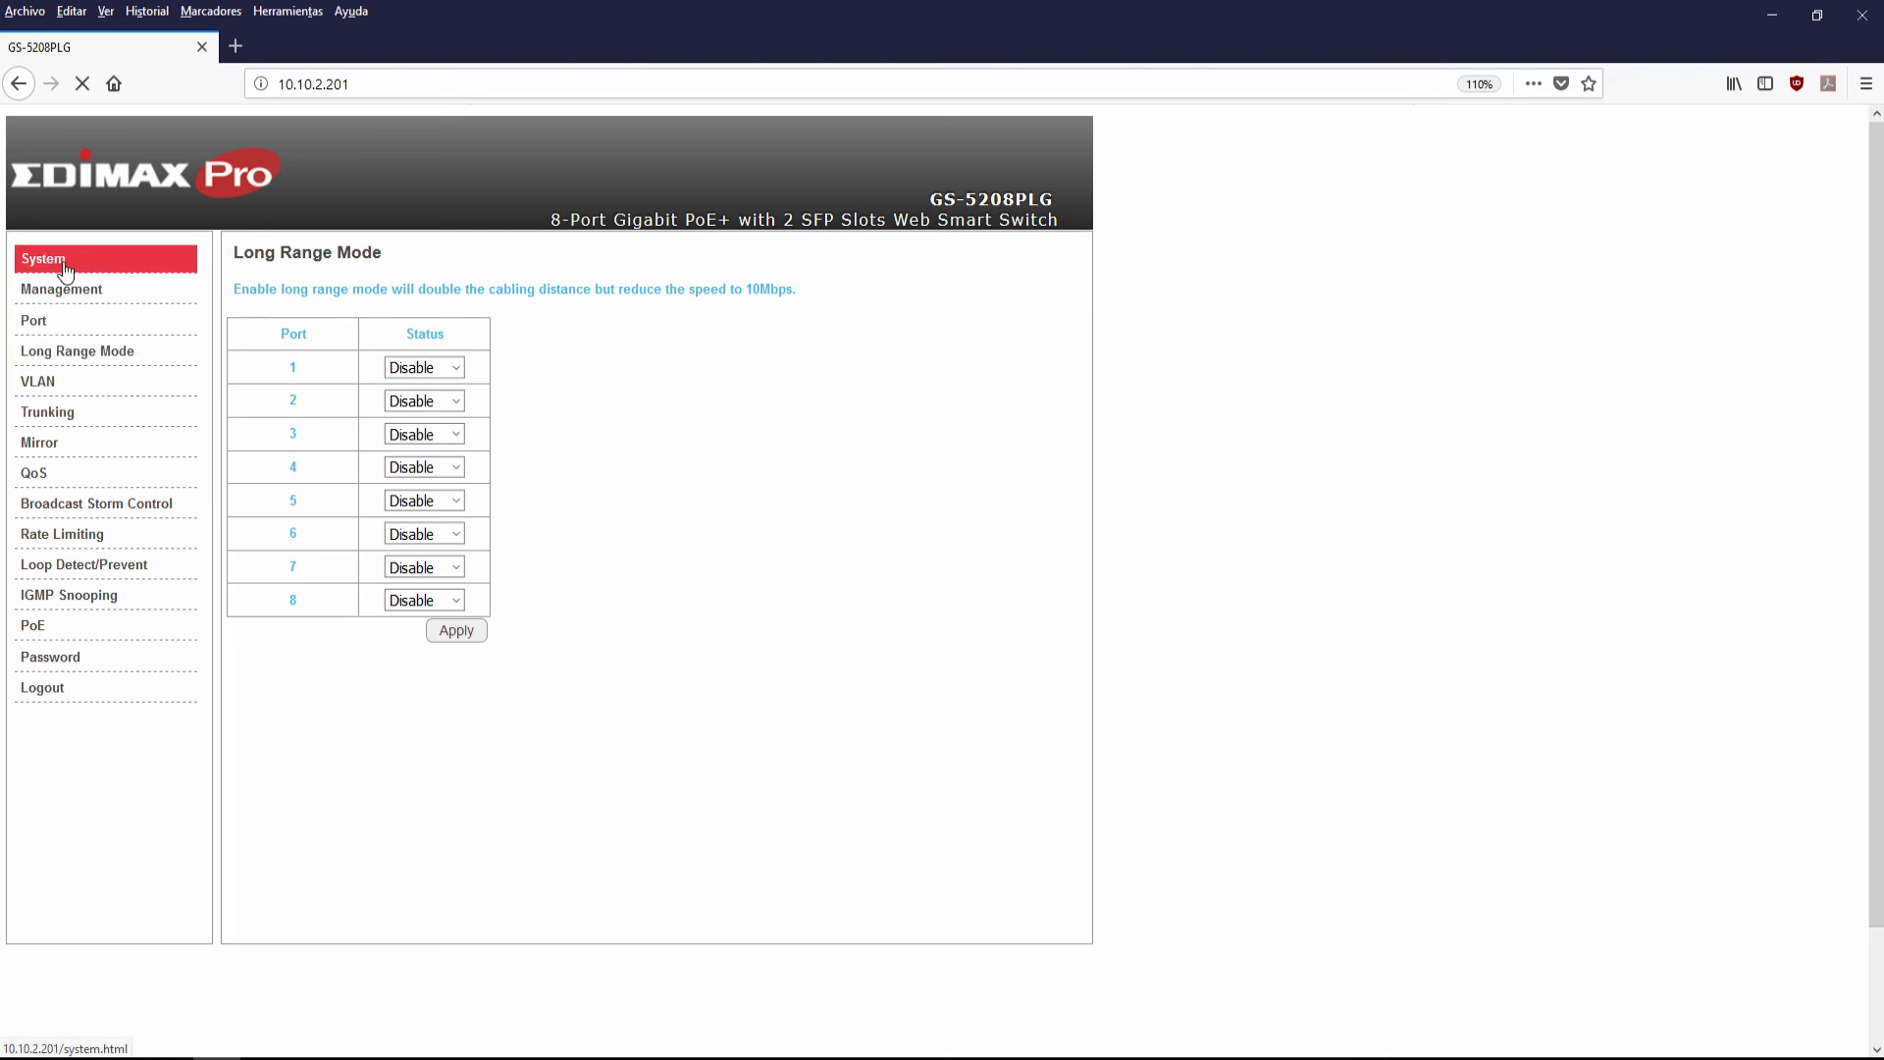